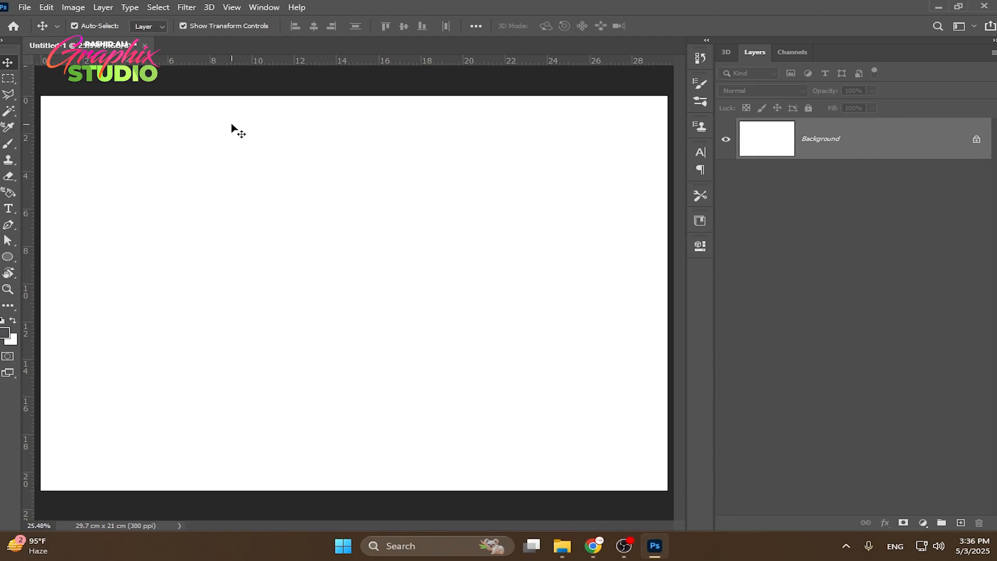
Draw a dark grey ellipse about 1115 px wide and 1137 px high on the left half of the canvas
{"action": "left_click", "coordinate": [8, 256]}
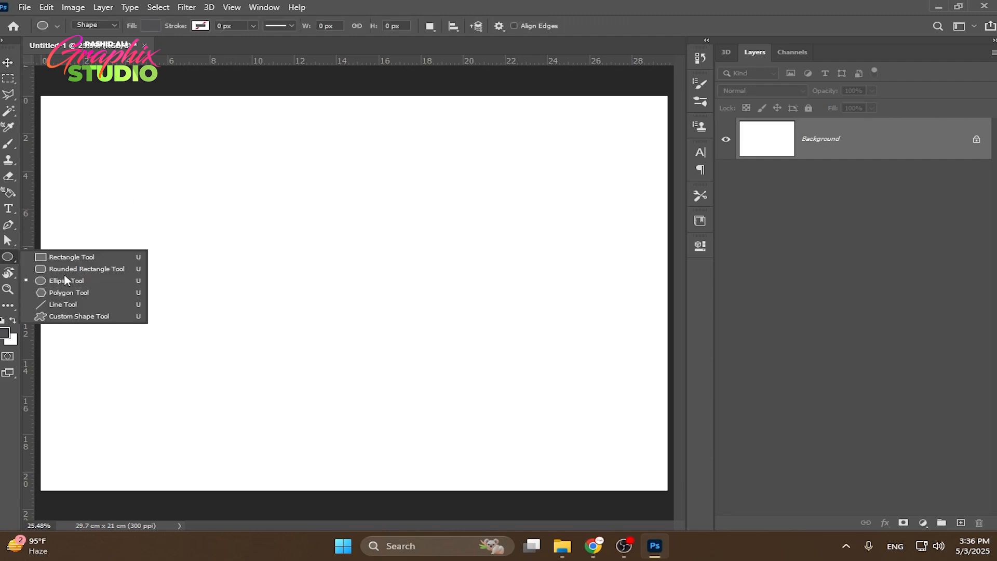
{"action": "left_click", "coordinate": [63, 280]}
{"action": "left_click_drag", "start_coordinate": [94, 160], "coordinate": [293, 341]}
{"action": "key", "text": "v"}
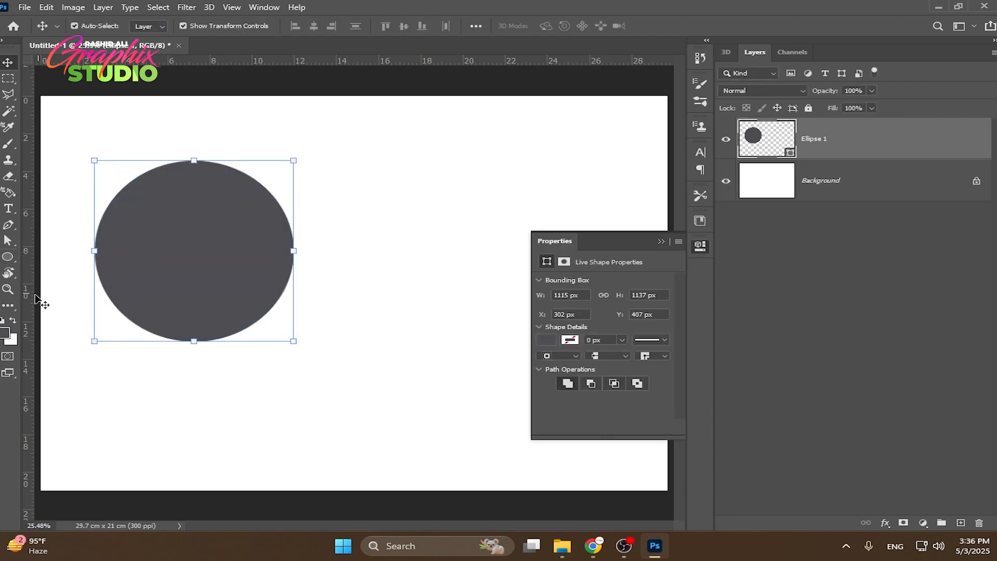
Add a text layer reading "Text" to the right of the ellipse
{"action": "left_click", "coordinate": [8, 224]}
{"action": "left_click", "coordinate": [8, 209]}
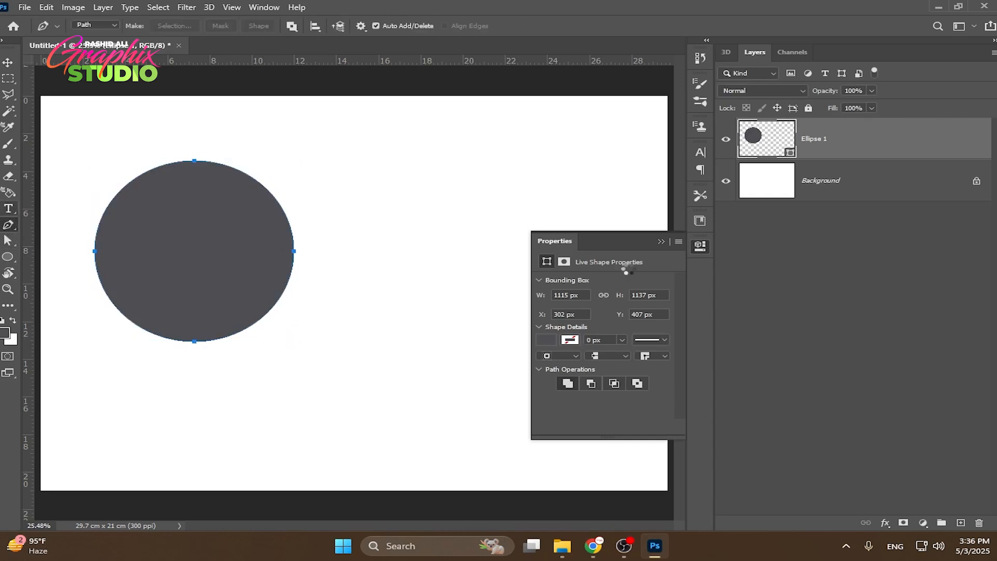
{"action": "left_click", "coordinate": [669, 246]}
{"action": "left_click", "coordinate": [415, 205]}
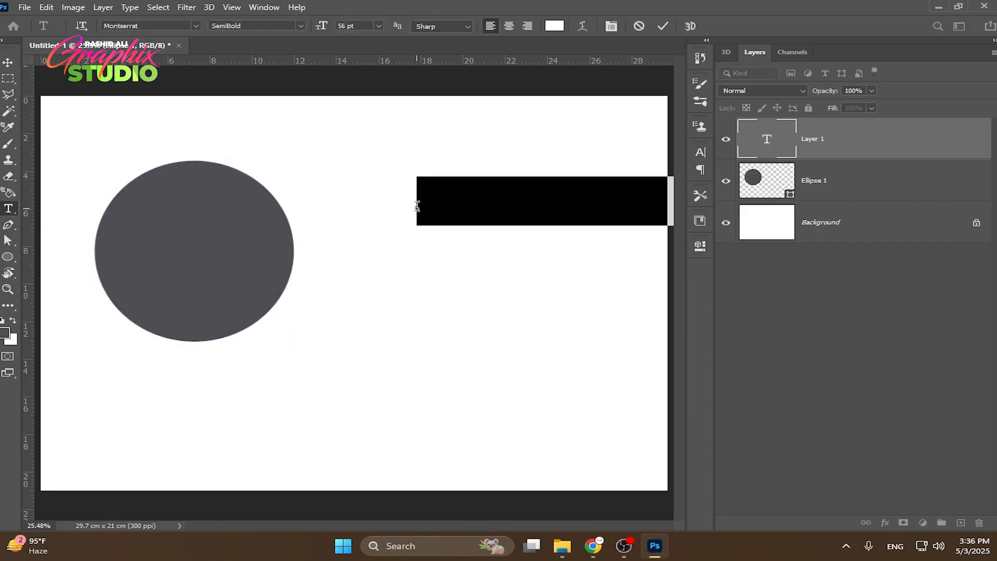
{"action": "type", "text": "Text"}
Set the whole text's colour to 000000 and its font style to Black, and finish editing it
{"action": "key", "text": "ctrl+a"}
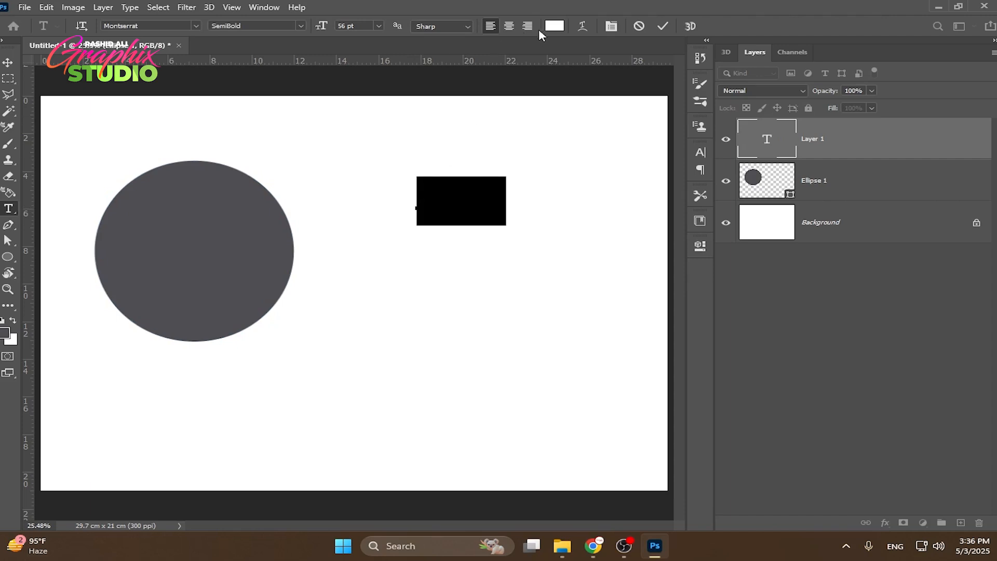
{"action": "left_click", "coordinate": [550, 27]}
{"action": "type", "text": "000000"}
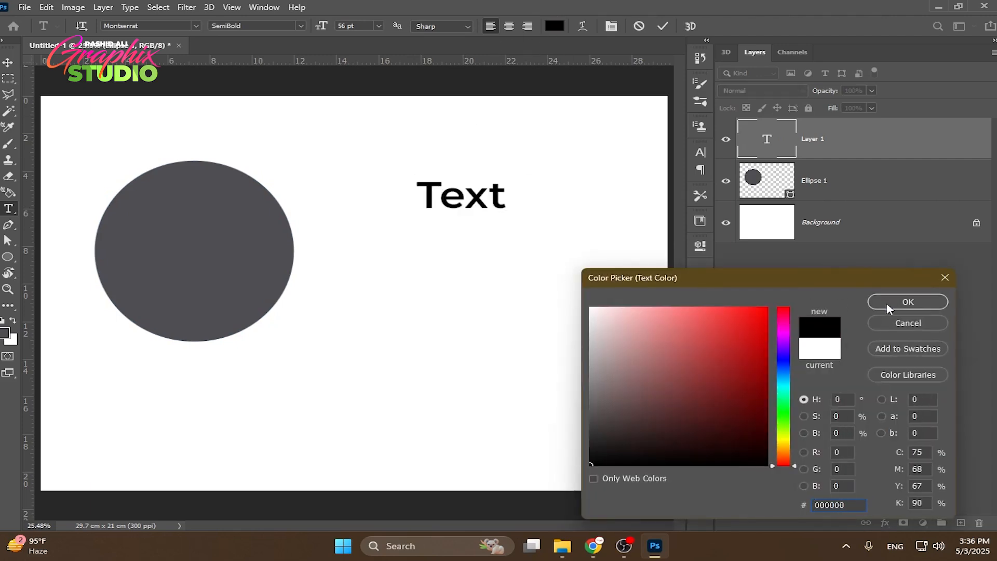
{"action": "left_click", "coordinate": [905, 303]}
{"action": "left_click", "coordinate": [303, 26]}
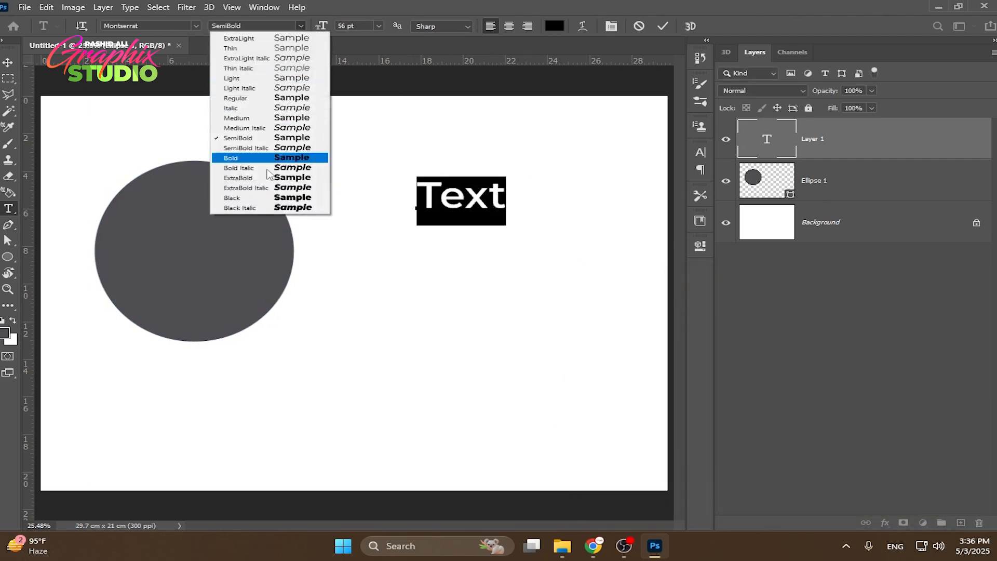
{"action": "left_click", "coordinate": [262, 198]}
{"action": "left_click", "coordinate": [8, 62]}
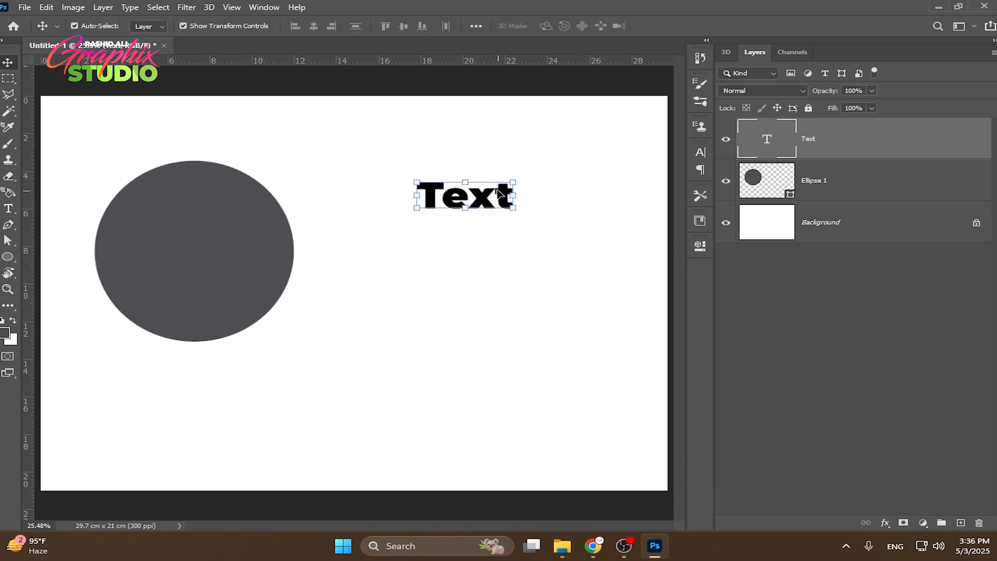
Scale the text up to about 200% of its size and set it in all caps
{"action": "key", "text": "ctrl+t"}
{"action": "left_click_drag", "start_coordinate": [500, 193], "coordinate": [596, 173]}
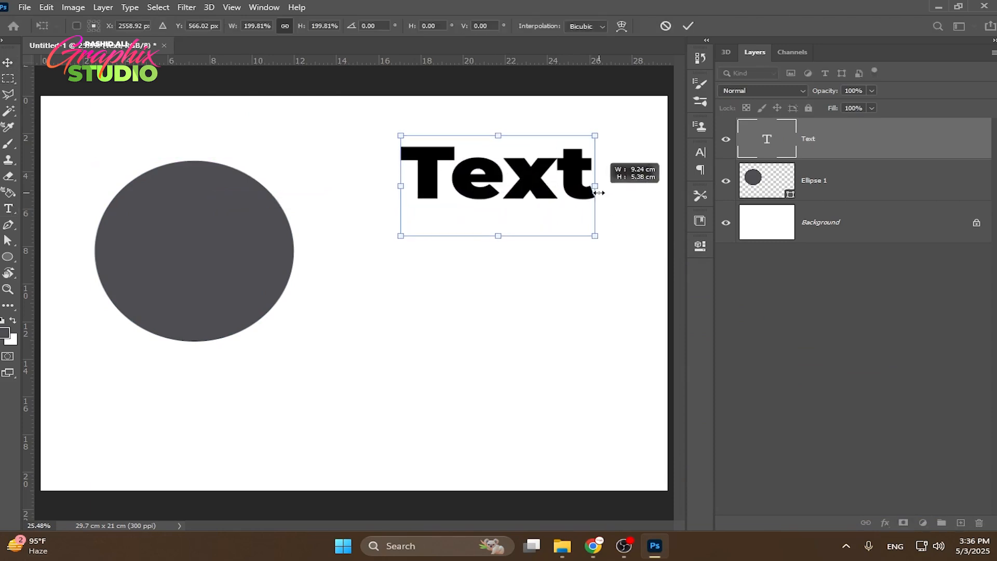
{"action": "key", "text": "Return"}
{"action": "left_click", "coordinate": [699, 152]}
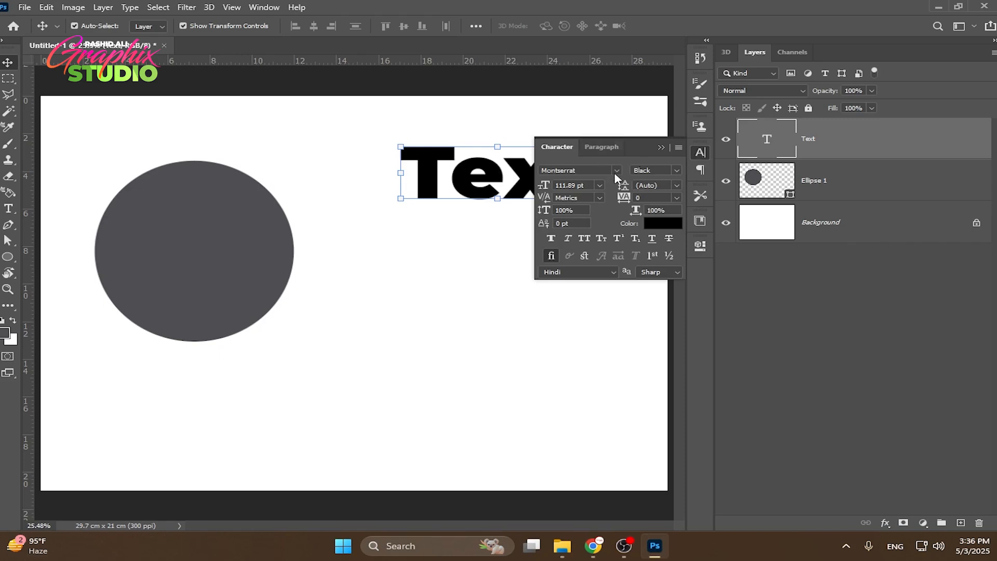
{"action": "left_click", "coordinate": [583, 239]}
{"action": "left_click", "coordinate": [661, 147]}
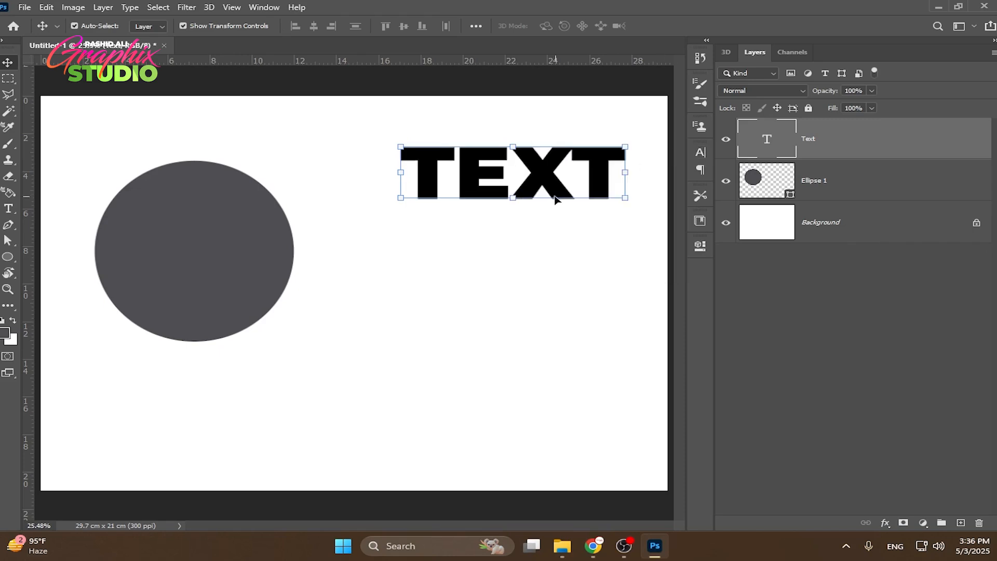
Reposition the text and the ellipse slightly up and to the left, and leave the text selected
{"action": "mouse_move", "coordinate": [552, 193]}
{"action": "left_mouse_down"}
{"action": "mouse_move", "coordinate": [529, 188]}
{"action": "mouse_move", "coordinate": [518, 157]}
{"action": "mouse_move", "coordinate": [551, 174]}
{"action": "left_mouse_up"}
{"action": "left_click", "coordinate": [541, 234]}
{"action": "left_click_drag", "start_coordinate": [228, 242], "coordinate": [223, 233]}
{"action": "left_click", "coordinate": [519, 176]}
{"action": "left_click_drag", "start_coordinate": [520, 177], "coordinate": [513, 297], "text": "alt"}
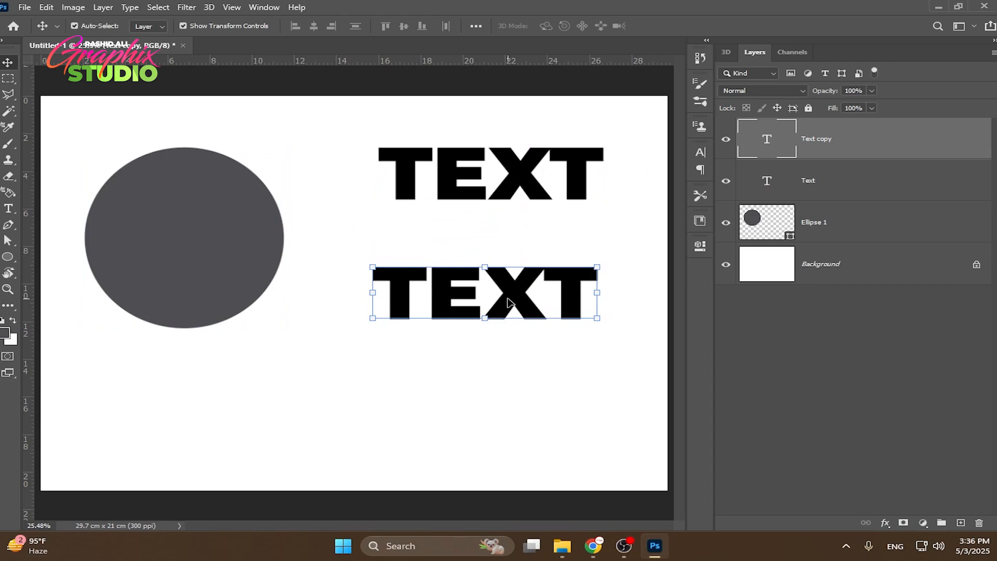
{"action": "key", "text": "ctrl+z"}
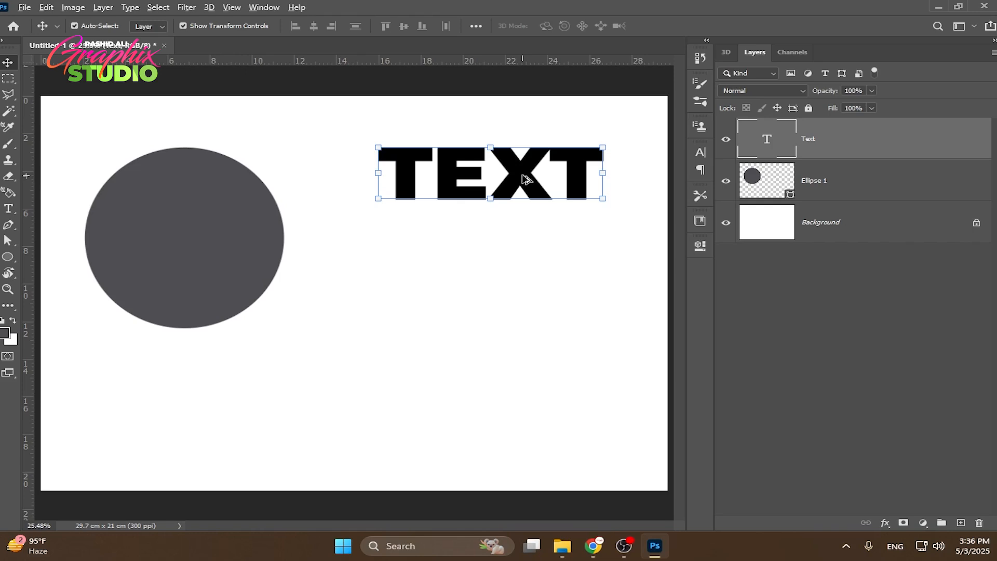
{"action": "left_click_drag", "start_coordinate": [525, 179], "coordinate": [526, 281]}
{"action": "key", "text": "ctrl+z"}
Duplicate the TEXT layer and place the copy below the original
{"action": "key", "text": "ctrl"}
{"action": "key", "text": "ctrl+j"}
{"action": "left_click_drag", "start_coordinate": [536, 177], "coordinate": [523, 304]}
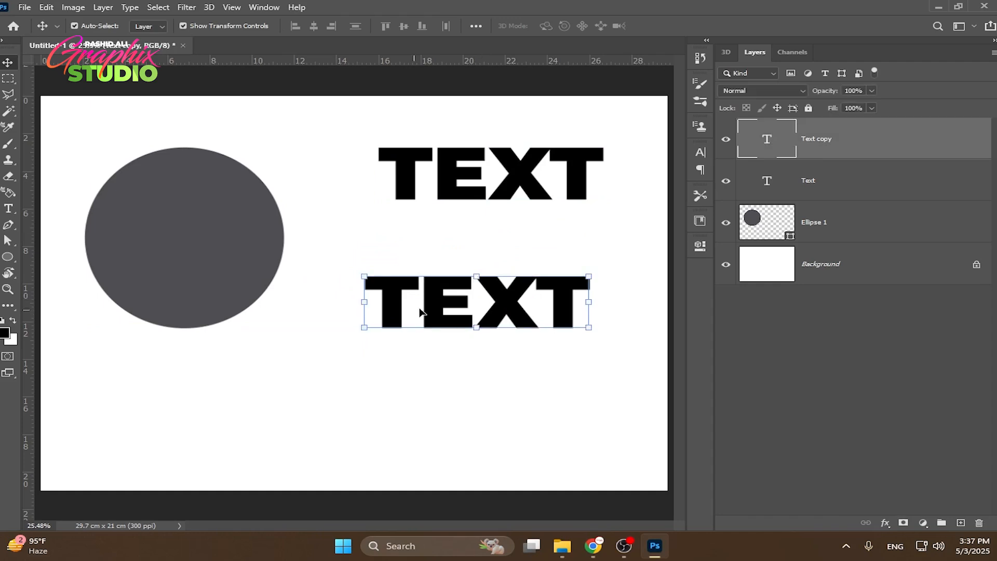
Replace the lower text with "ٹیکسٹ" and set its font to Bombay Black Unicode
{"action": "double_click", "coordinate": [499, 310]}
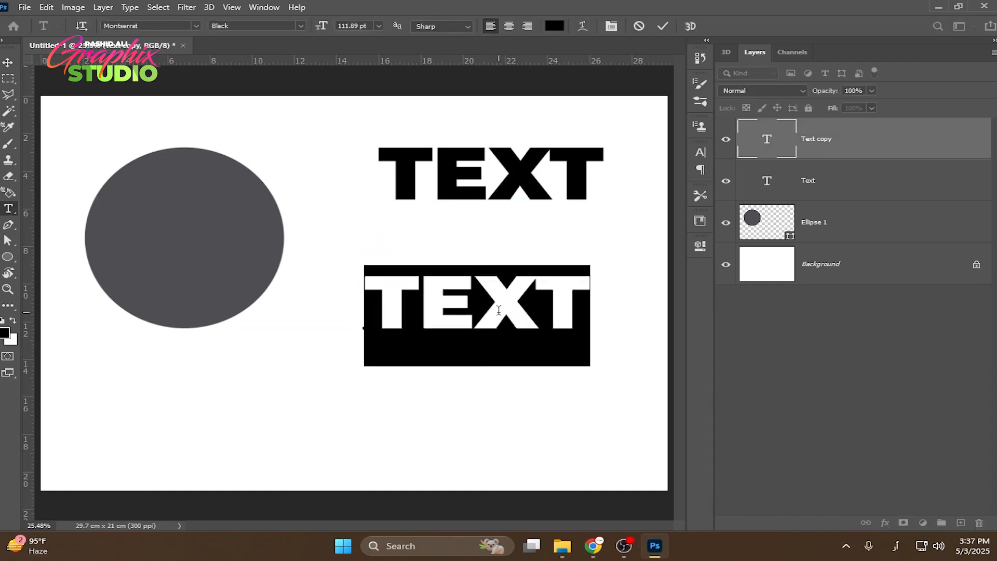
{"action": "type", "text": "ٹیکسٹ"}
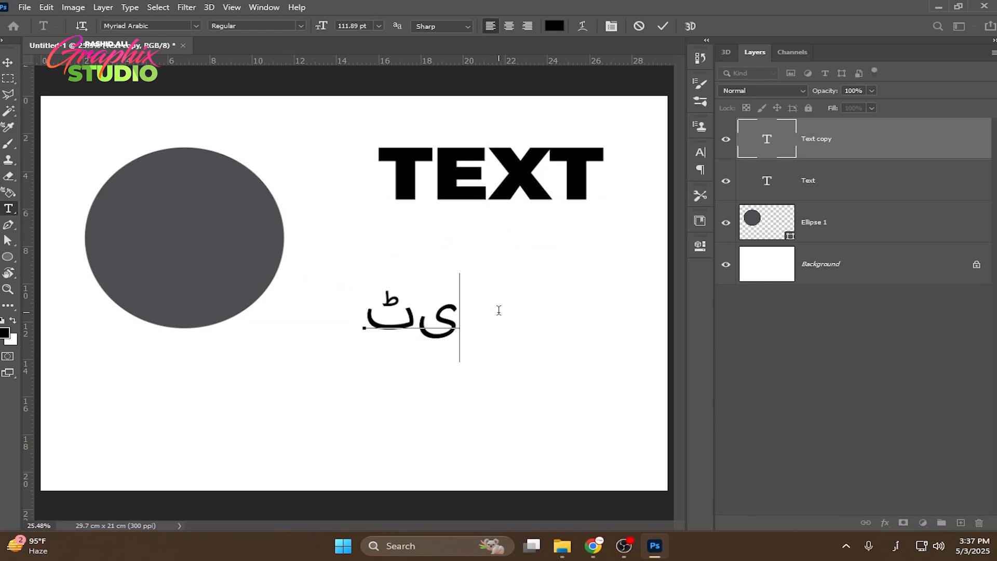
{"action": "key", "text": "ctrl+a"}
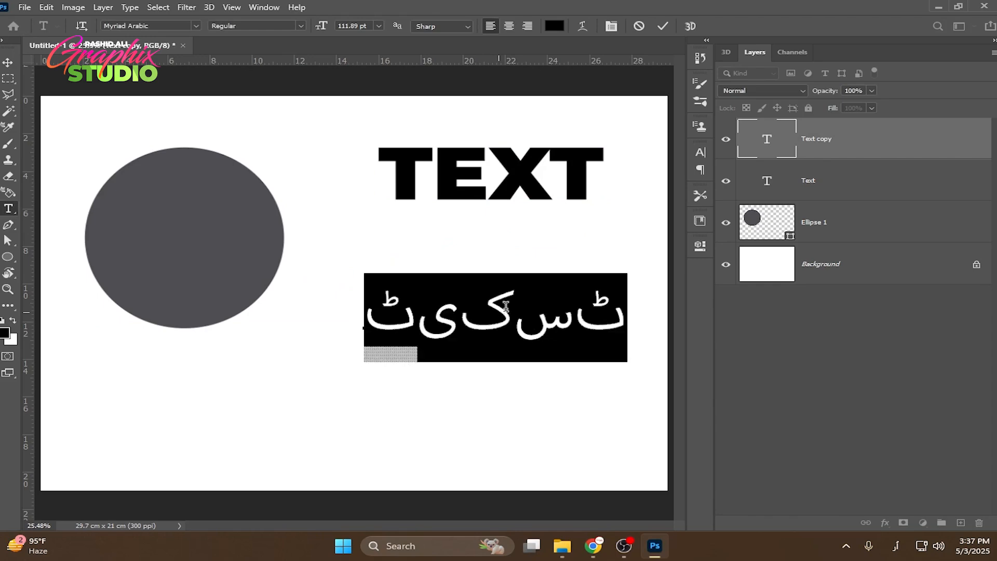
{"action": "left_click", "coordinate": [182, 25]}
{"action": "scroll", "coordinate": [180, 29], "scroll_direction": "up", "scroll_amount": 5}
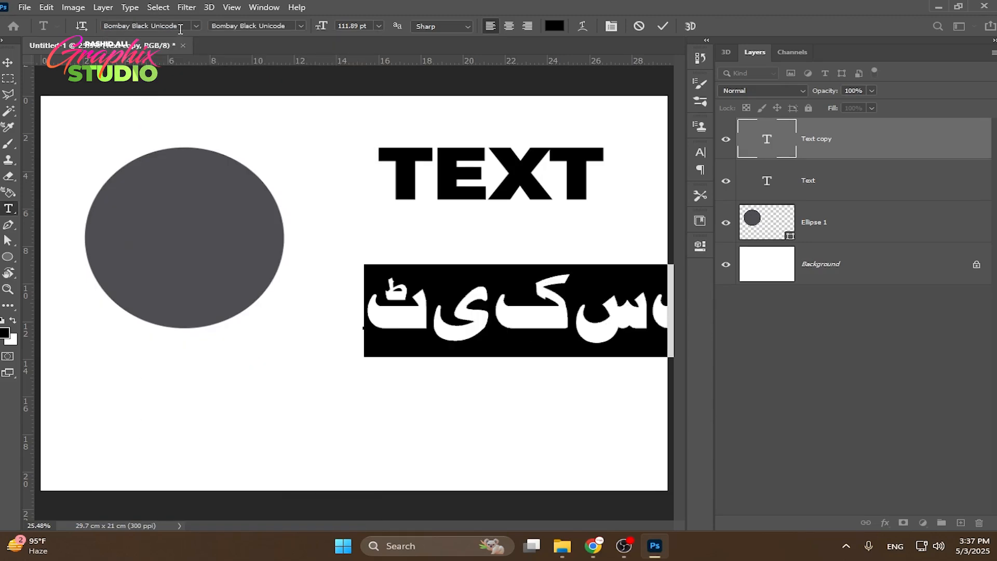
Switch the Urdu text's paragraph setting to World-Ready Layout and commit the text edit
{"action": "left_click", "coordinate": [698, 171]}
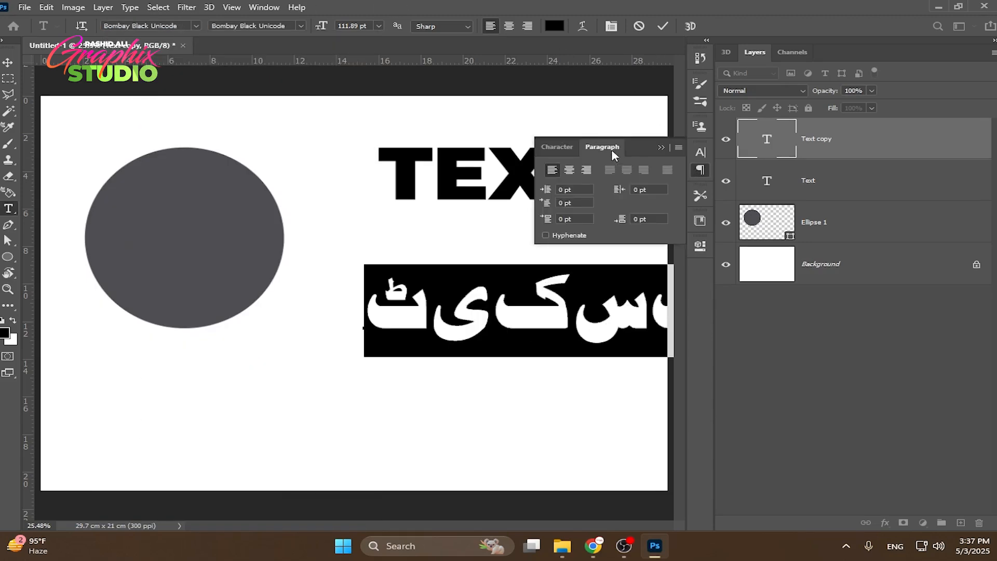
{"action": "left_click", "coordinate": [677, 148]}
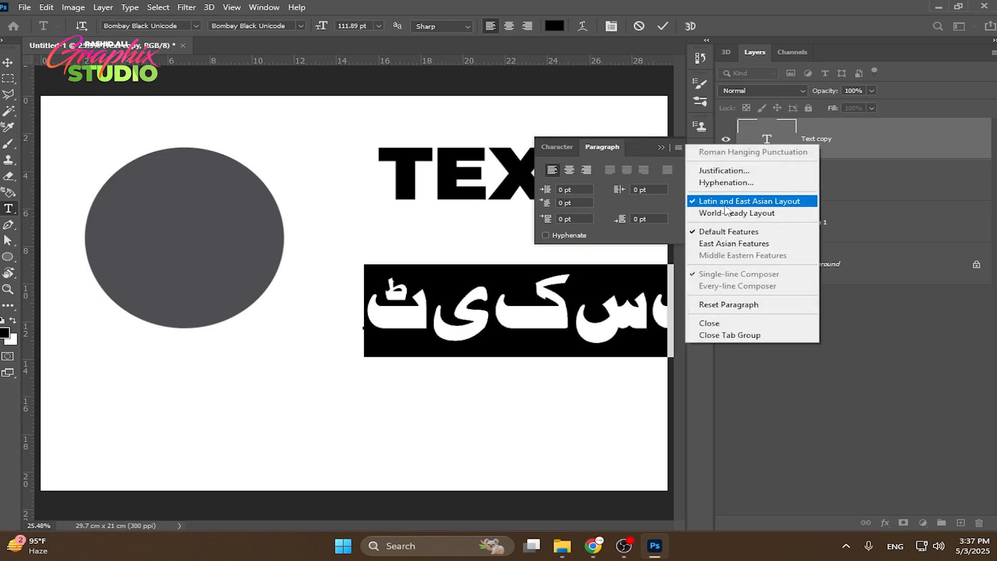
{"action": "left_click", "coordinate": [757, 213]}
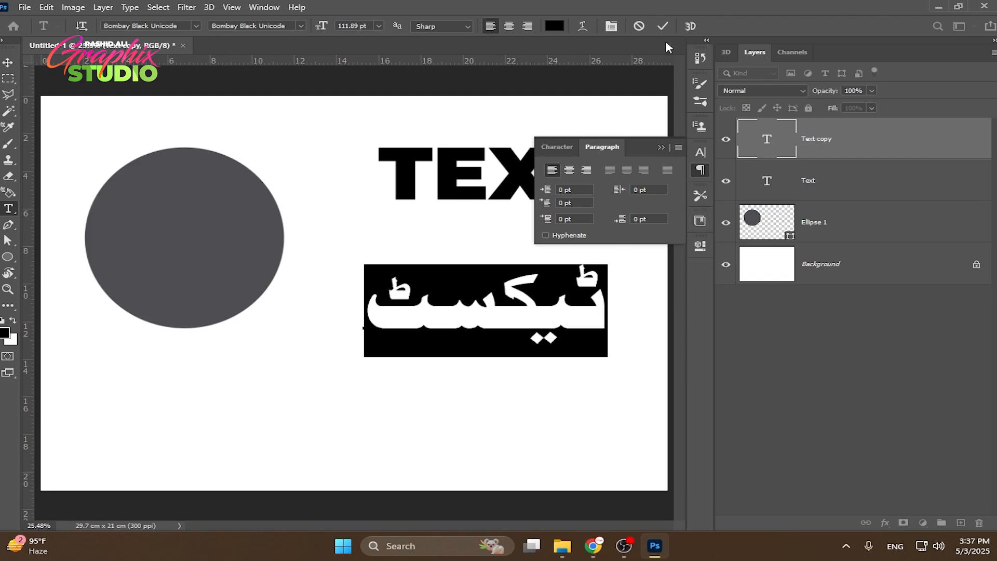
{"action": "left_click", "coordinate": [662, 26]}
{"action": "left_click", "coordinate": [659, 148]}
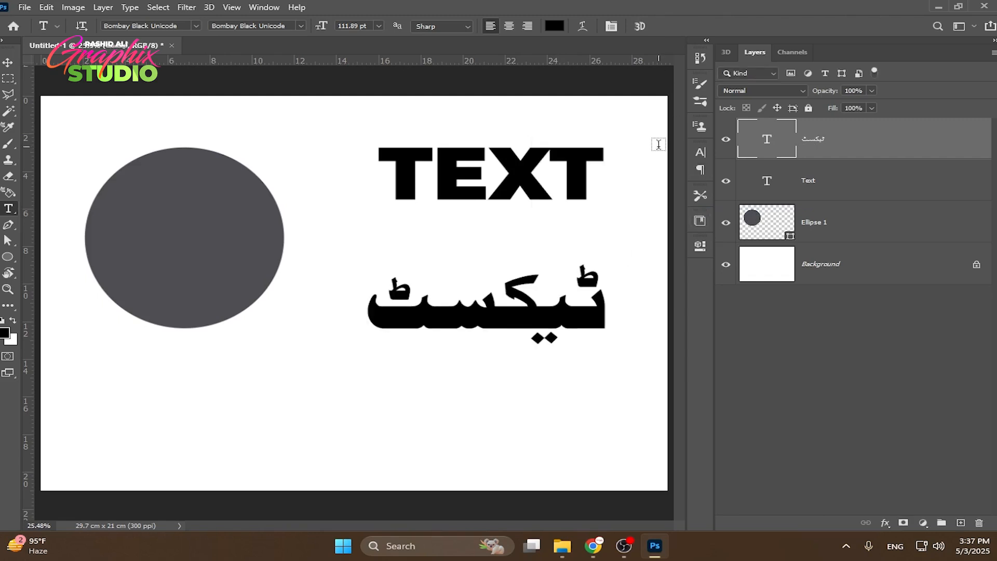
Move the Urdu text to the lower part of the canvas and scale it up to about 172%
{"action": "key", "text": "v"}
{"action": "left_click_drag", "start_coordinate": [566, 311], "coordinate": [583, 396]}
{"action": "key", "text": "ctrl+t"}
{"action": "left_click_drag", "start_coordinate": [523, 409], "coordinate": [504, 415]}
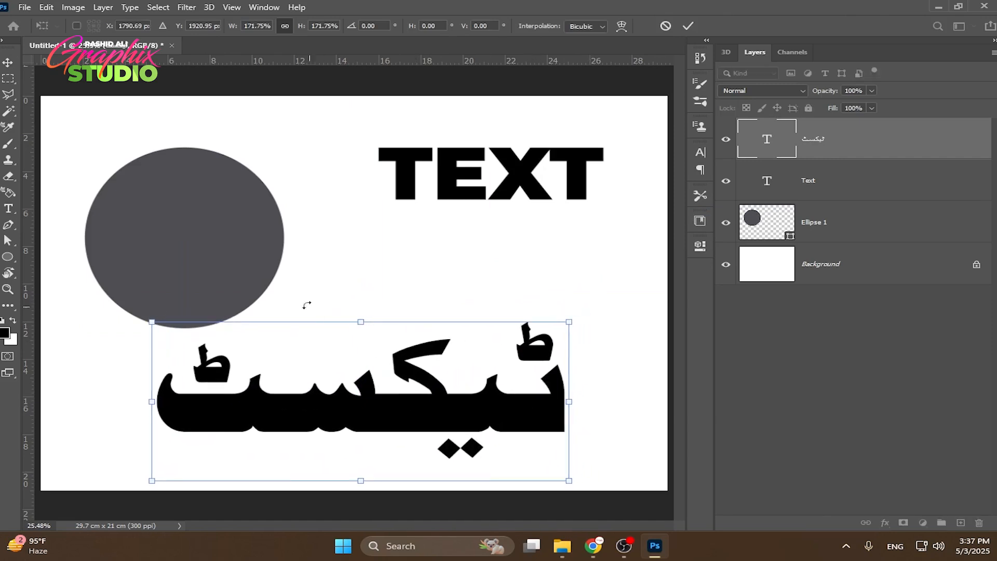
{"action": "left_click", "coordinate": [305, 304]}
Arrange the ellipse and TEXT above the Urdu word, and shift all three layers together to the left
{"action": "left_click_drag", "start_coordinate": [383, 301], "coordinate": [545, 332]}
{"action": "left_click_drag", "start_coordinate": [134, 158], "coordinate": [516, 414]}
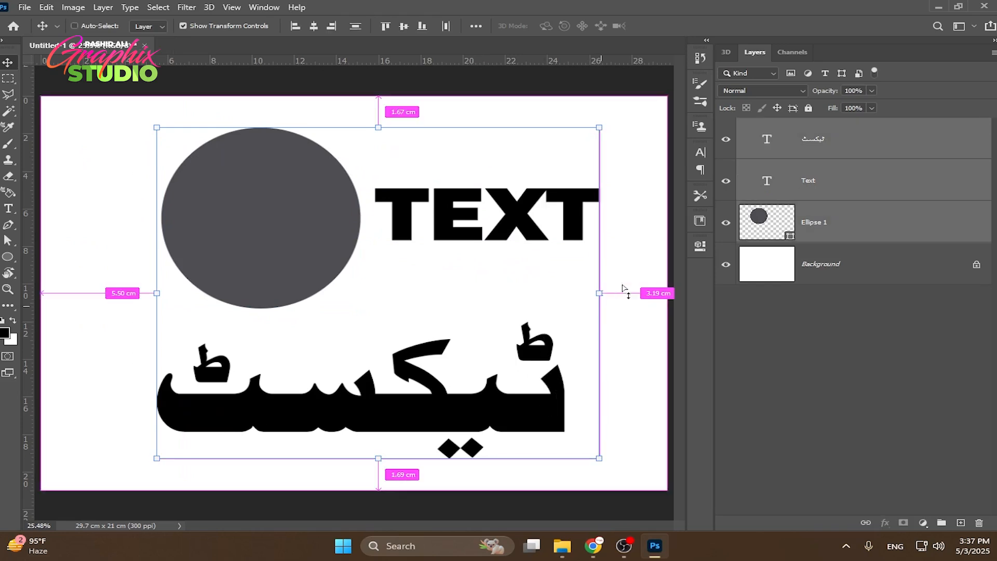
{"action": "left_click_drag", "start_coordinate": [629, 287], "coordinate": [600, 269]}
{"action": "left_click", "coordinate": [602, 271]}
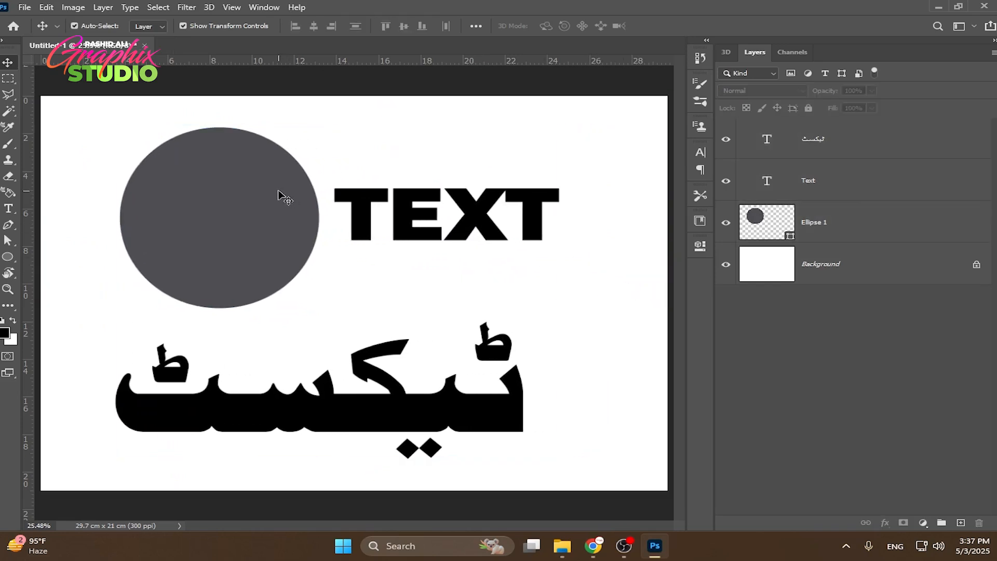
Examine the ellipse and the TEXT lettering up close, selecting each in turn
{"action": "scroll", "coordinate": [225, 190], "scroll_direction": "up", "scroll_amount": 3}
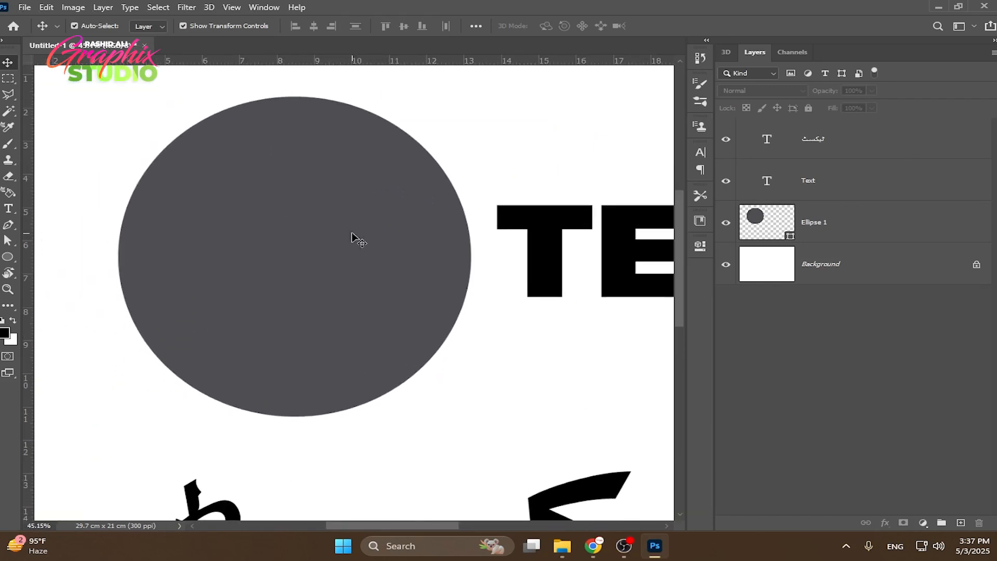
{"action": "left_click", "coordinate": [353, 239]}
{"action": "scroll", "coordinate": [338, 233], "scroll_direction": "right", "scroll_amount": 3}
{"action": "left_click", "coordinate": [534, 244]}
{"action": "scroll", "coordinate": [463, 250], "scroll_direction": "right", "scroll_amount": 1}
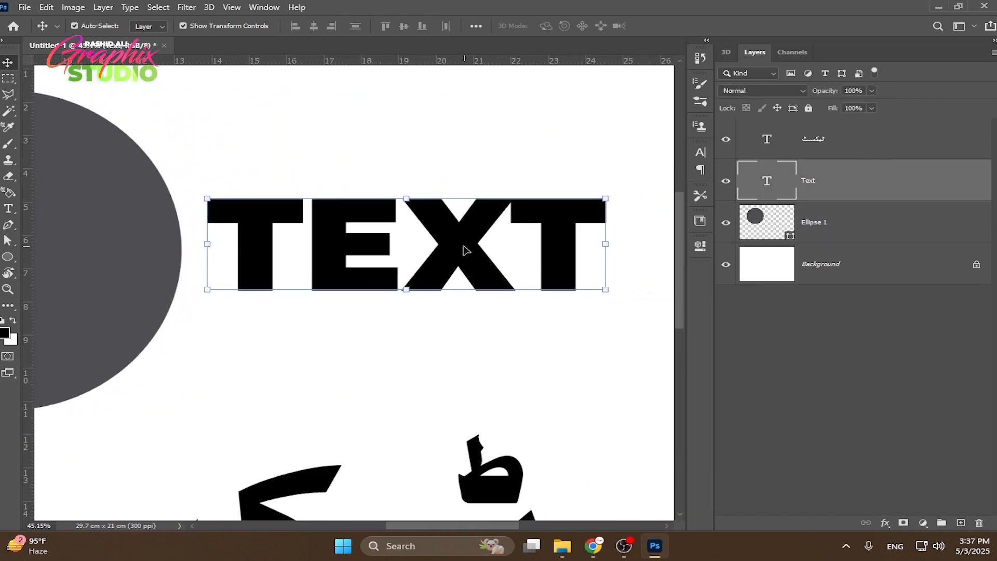
{"action": "scroll", "coordinate": [464, 250], "scroll_direction": "up", "scroll_amount": 1}
{"action": "scroll", "coordinate": [475, 249], "scroll_direction": "right", "scroll_amount": 1}
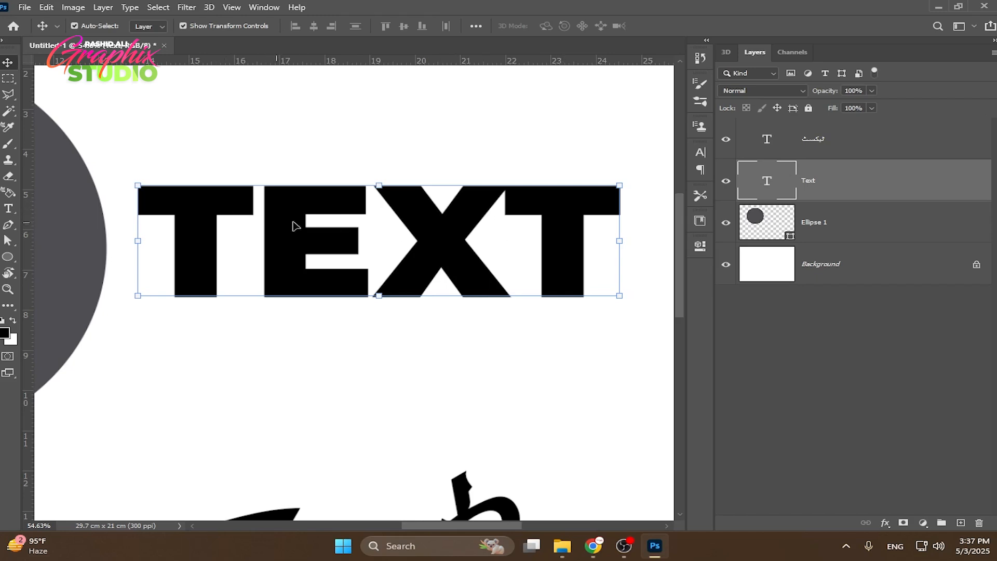
{"action": "scroll", "coordinate": [484, 227], "scroll_direction": "left", "scroll_amount": 5}
{"action": "left_click", "coordinate": [373, 238]}
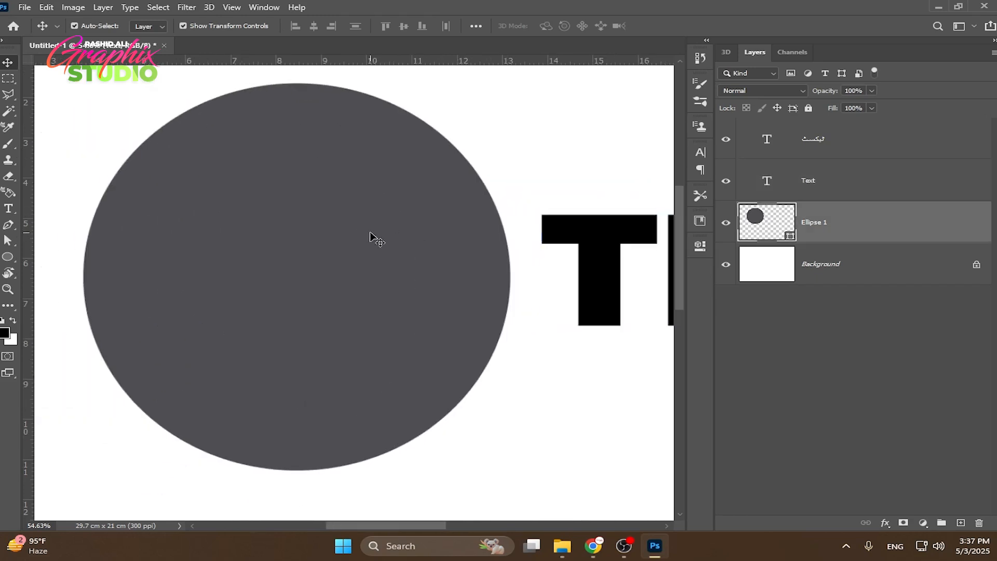
{"action": "left_click_drag", "start_coordinate": [485, 240], "coordinate": [372, 241]}
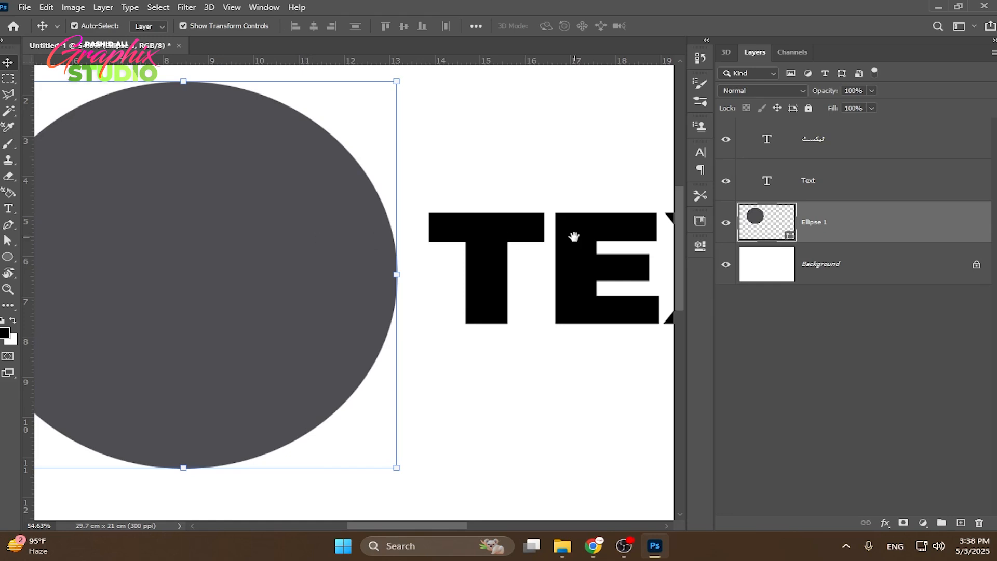
{"action": "left_click_drag", "start_coordinate": [574, 232], "coordinate": [239, 223]}
{"action": "left_click", "coordinate": [360, 240]}
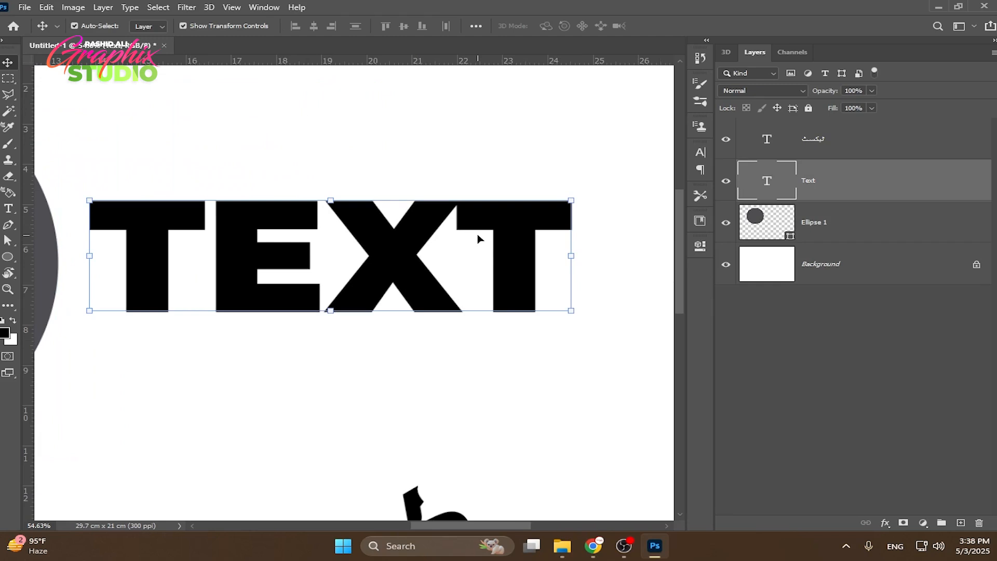
{"action": "scroll", "coordinate": [477, 236], "scroll_direction": "left", "scroll_amount": 3}
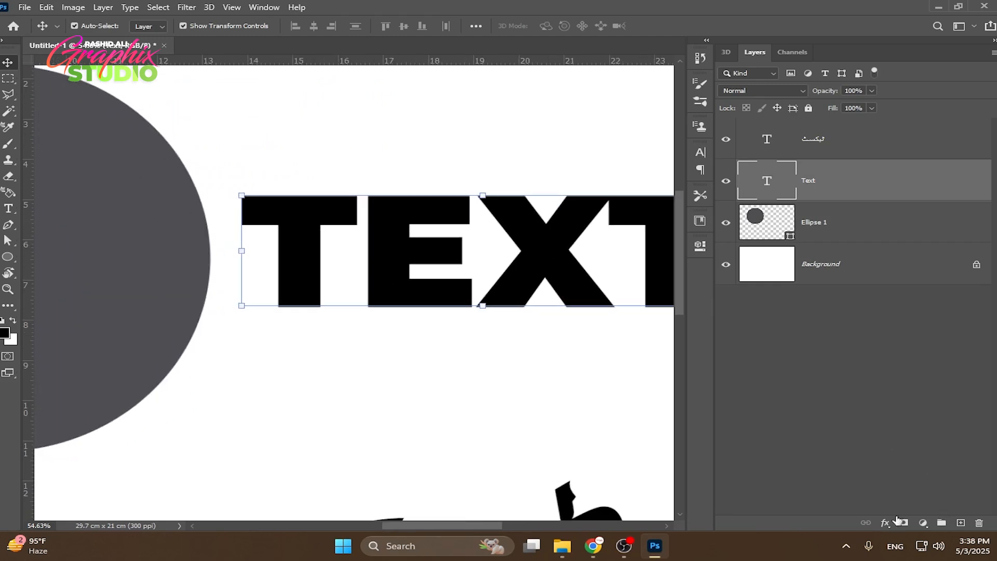
{"action": "left_click", "coordinate": [885, 522]}
{"action": "left_click", "coordinate": [892, 520]}
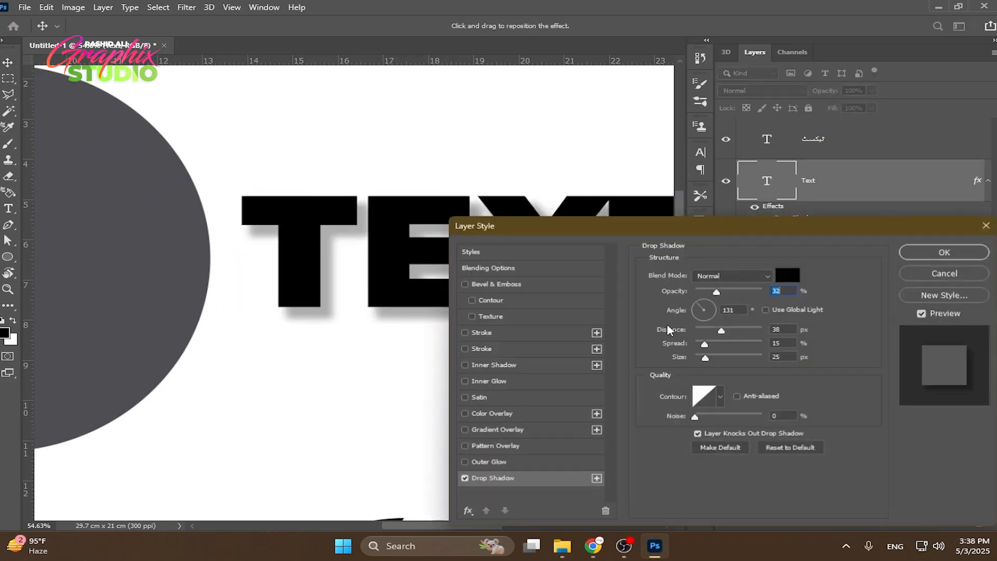
{"action": "left_click", "coordinate": [921, 273]}
Add a Drop Shadow effect to the TEXT layer and arrange its settings window so the whole word can be seen
{"action": "left_click", "coordinate": [885, 522]}
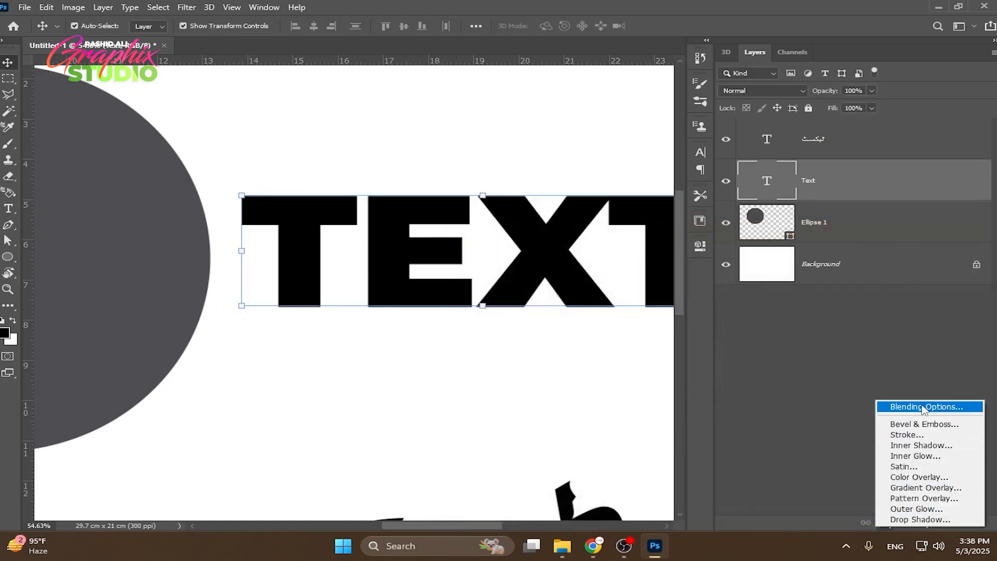
{"action": "left_click", "coordinate": [919, 519]}
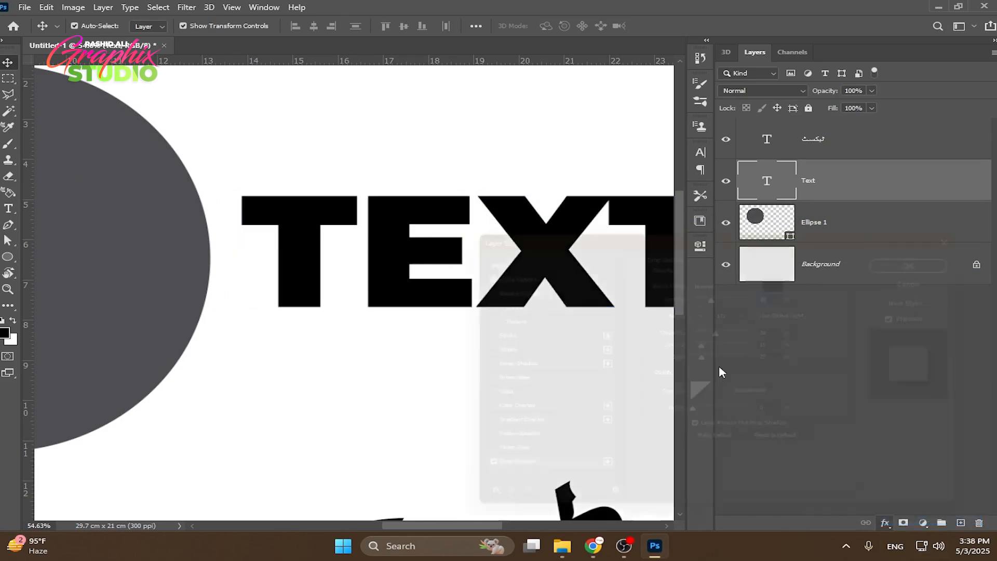
{"action": "left_click_drag", "start_coordinate": [657, 220], "coordinate": [727, 217]}
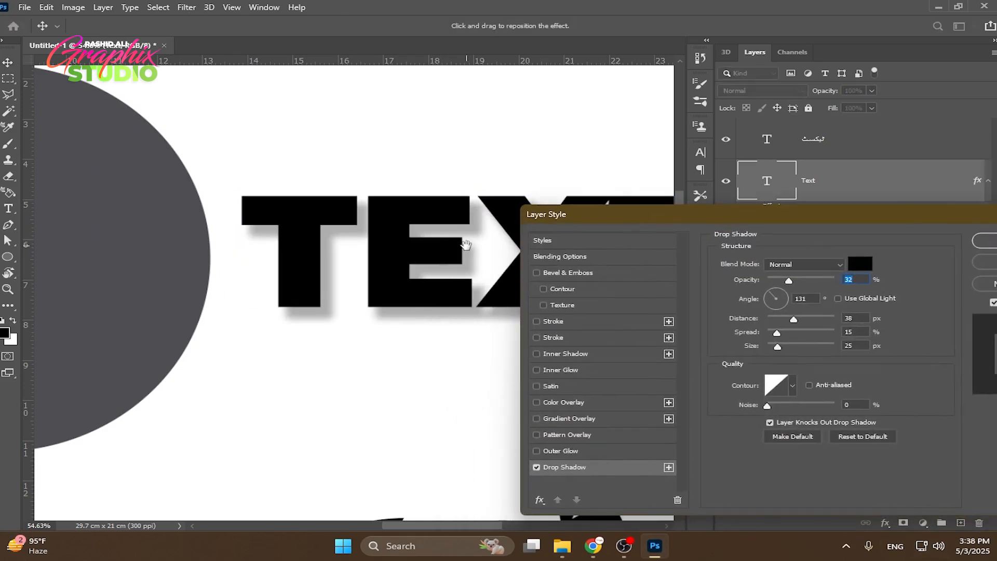
{"action": "left_click_drag", "start_coordinate": [465, 244], "coordinate": [300, 182]}
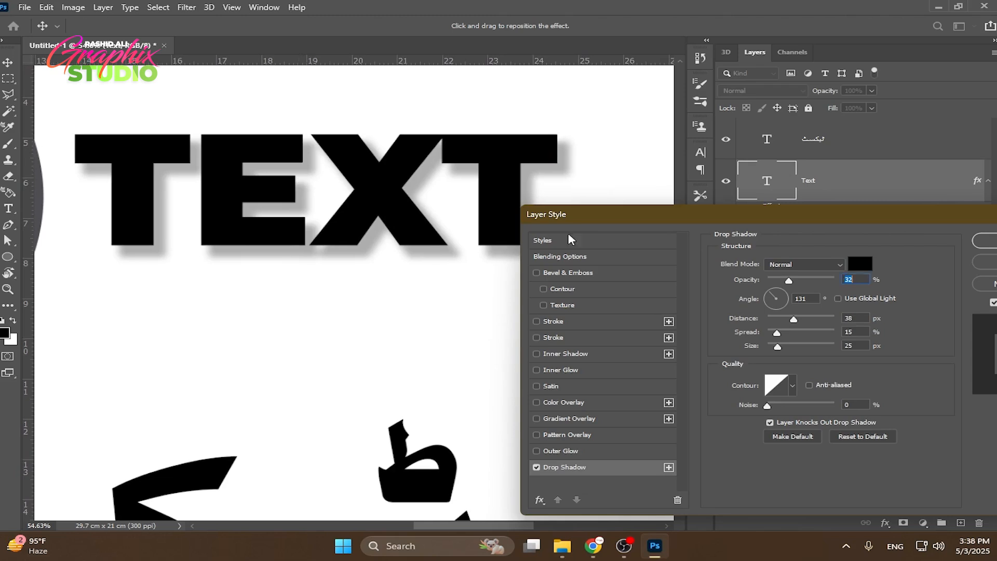
{"action": "left_click_drag", "start_coordinate": [589, 220], "coordinate": [485, 296]}
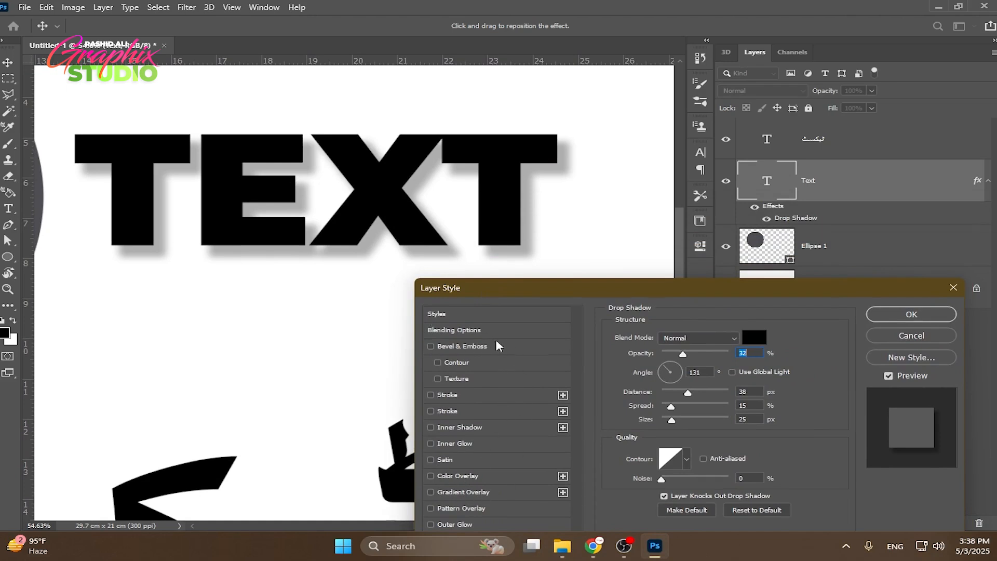
Review the blend modes available for the drop shadow without changing the selected mode
{"action": "left_click", "coordinate": [719, 339]}
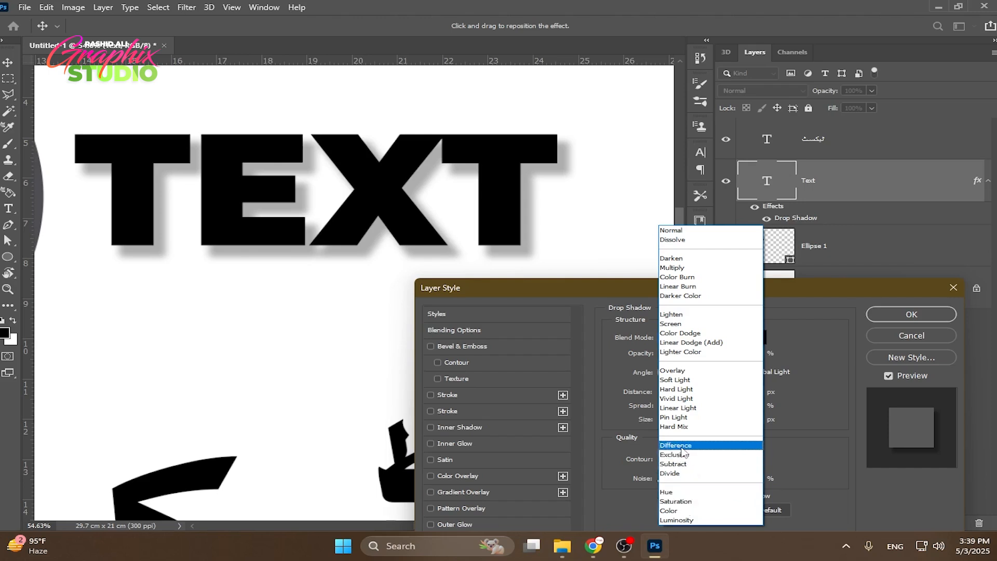
{"action": "left_click", "coordinate": [633, 327]}
{"action": "left_click", "coordinate": [704, 342]}
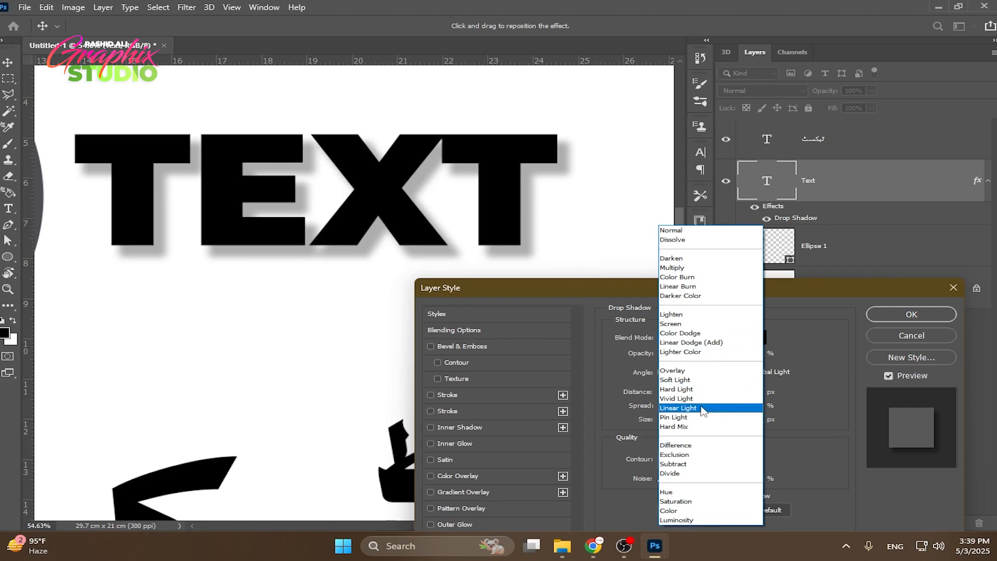
{"action": "left_click", "coordinate": [632, 383]}
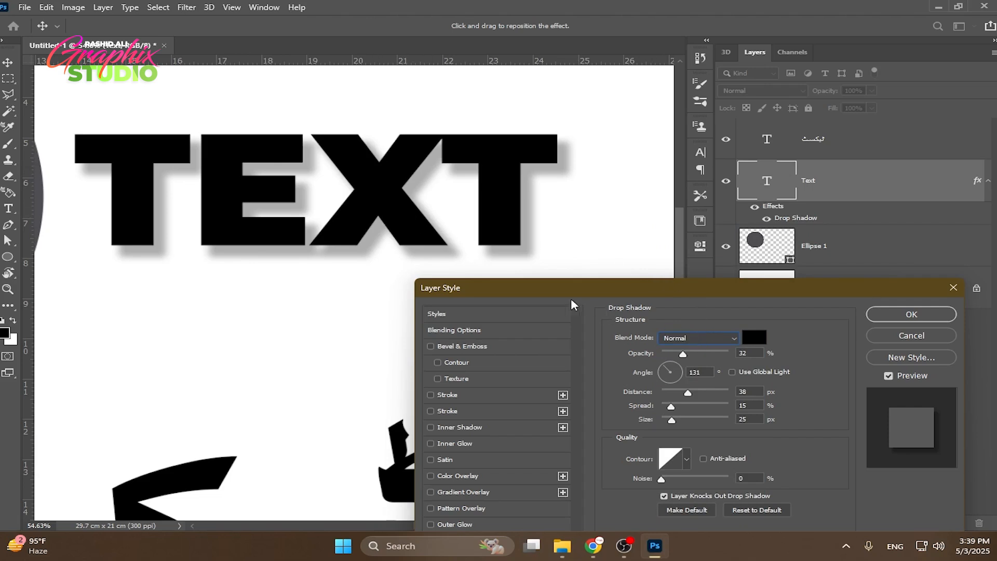
Try red ff0000 as the drop shadow colour, and set it back to black 000000
{"action": "left_click", "coordinate": [757, 339]}
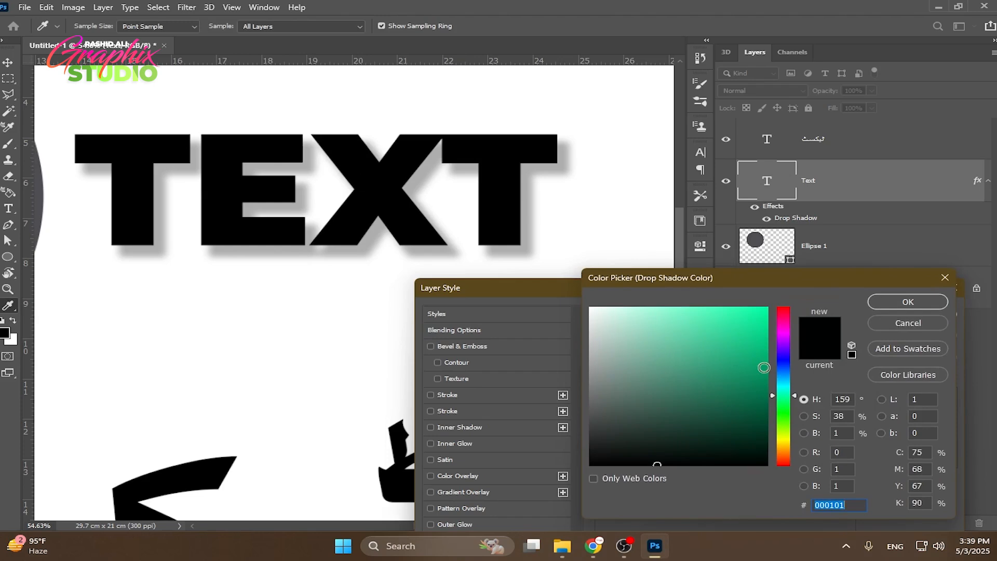
{"action": "left_click_drag", "start_coordinate": [748, 368], "coordinate": [782, 303]}
{"action": "type", "text": "ff0000"}
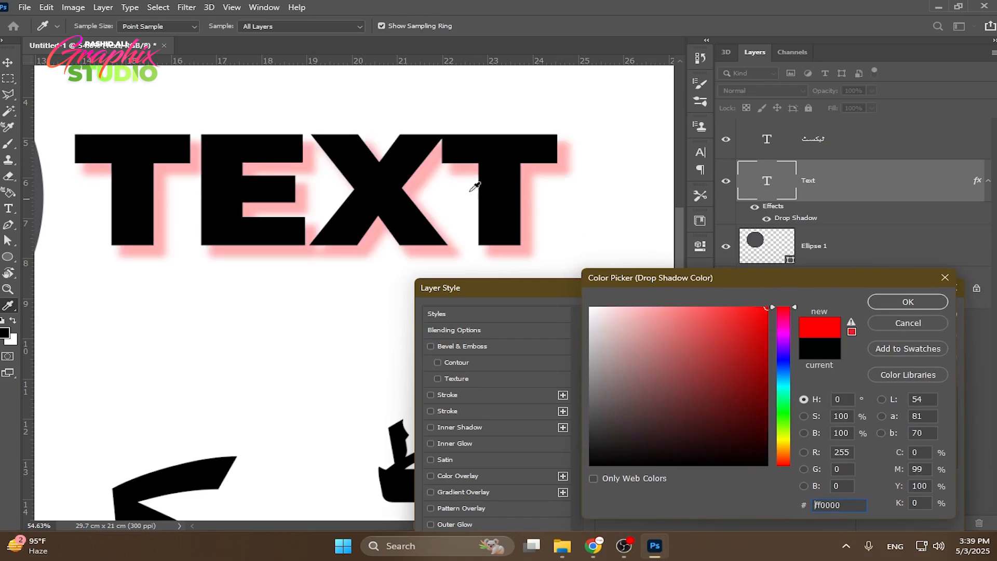
{"action": "left_click_drag", "start_coordinate": [778, 336], "coordinate": [786, 307]}
{"action": "left_click_drag", "start_coordinate": [762, 333], "coordinate": [770, 469]}
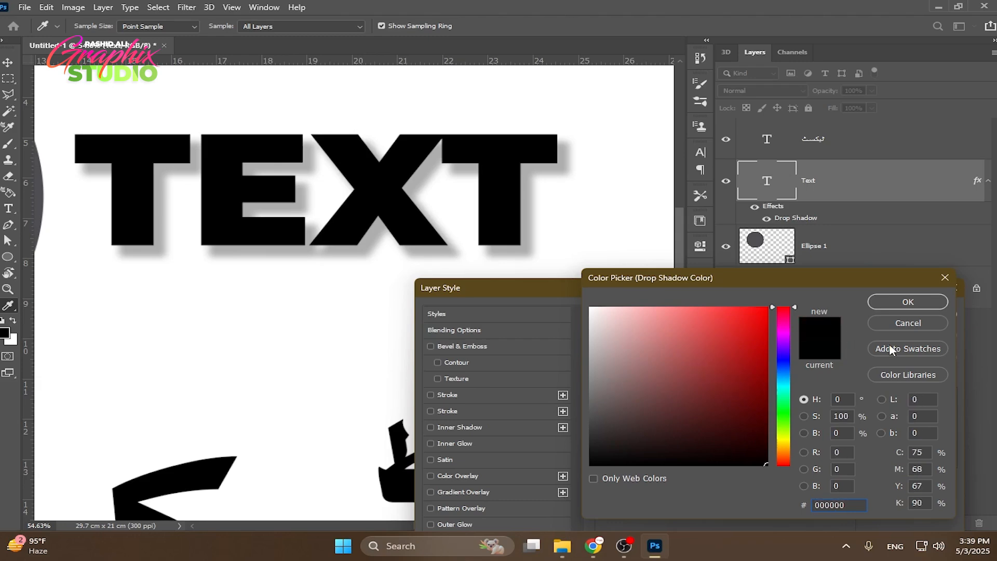
{"action": "left_click", "coordinate": [898, 301]}
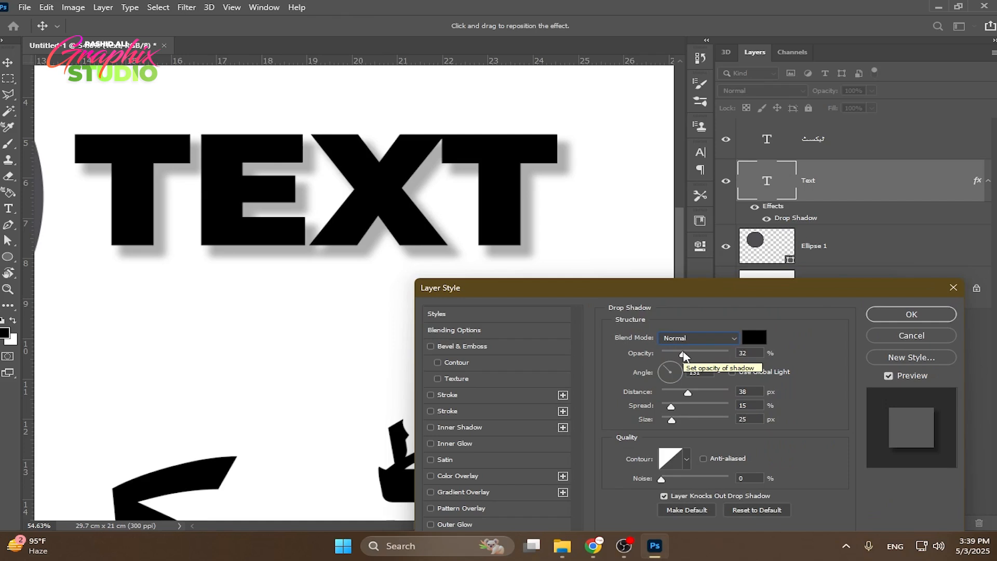
Try the drop shadow at 100% and 9% opacity, and set its opacity to 25%
{"action": "left_click_drag", "start_coordinate": [683, 357], "coordinate": [760, 356]}
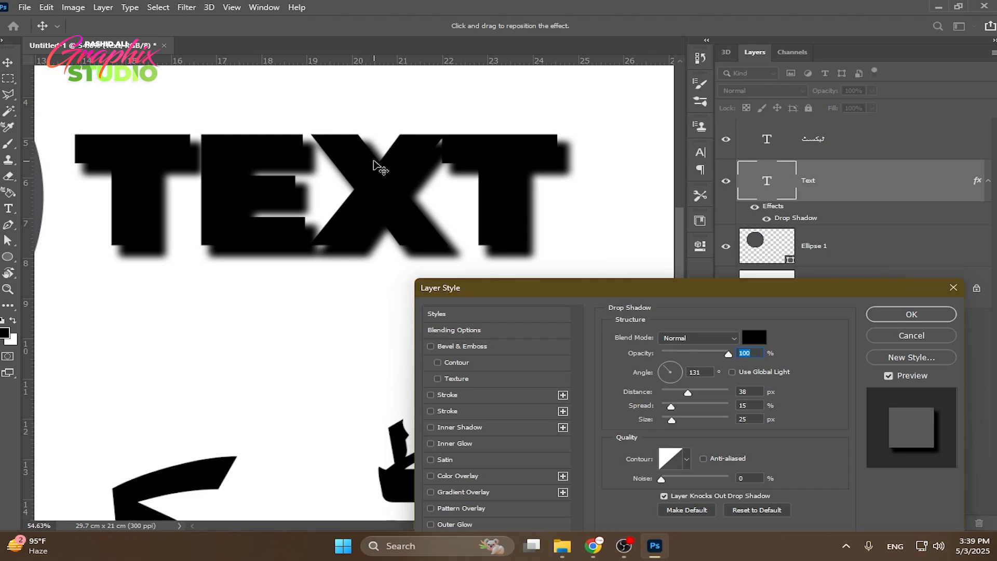
{"action": "left_click_drag", "start_coordinate": [729, 356], "coordinate": [668, 355]}
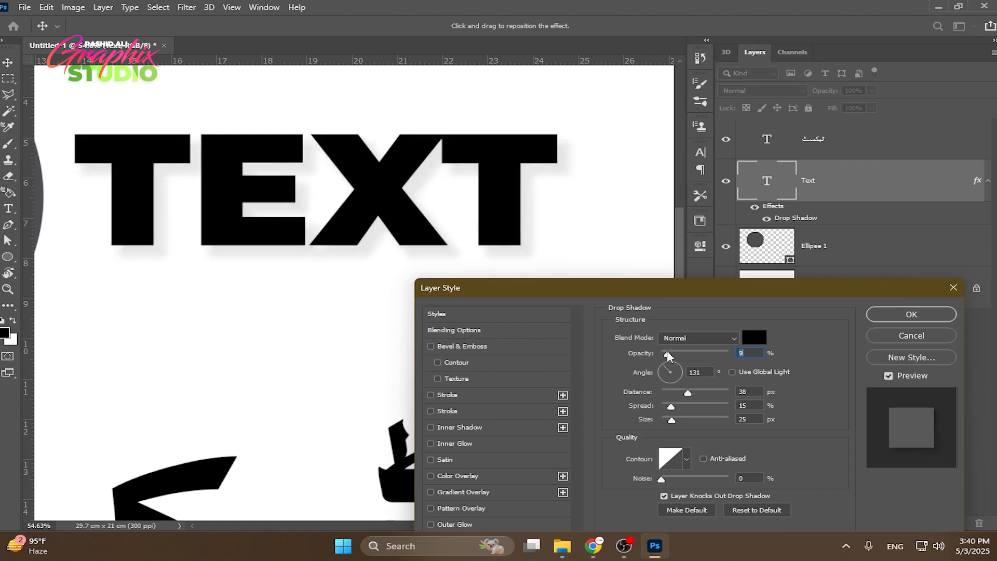
{"action": "mouse_move", "coordinate": [668, 355]}
{"action": "left_mouse_down"}
{"action": "mouse_move", "coordinate": [691, 355]}
{"action": "mouse_move", "coordinate": [682, 355]}
{"action": "left_mouse_up"}
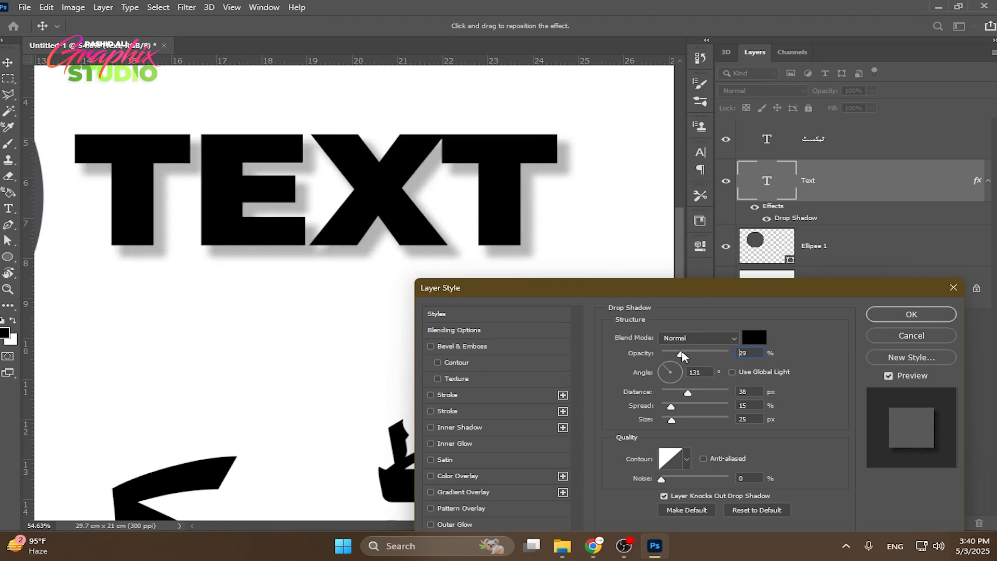
{"action": "type", "text": "25"}
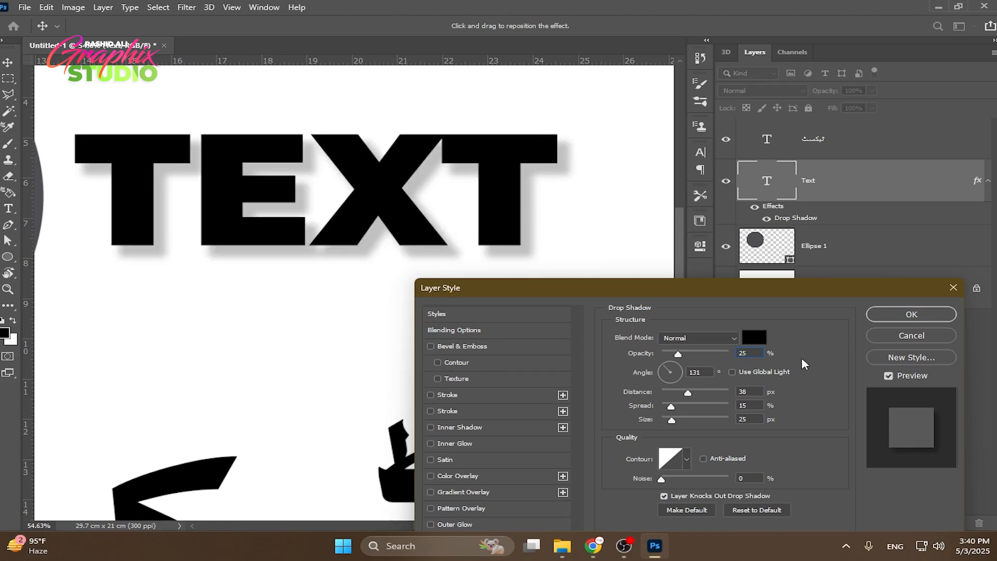
{"action": "left_click", "coordinate": [802, 359]}
Try drop shadow angles of 124° and -26°, and reduce the shadow's distance to 0 px
{"action": "left_click_drag", "start_coordinate": [669, 365], "coordinate": [461, 222]}
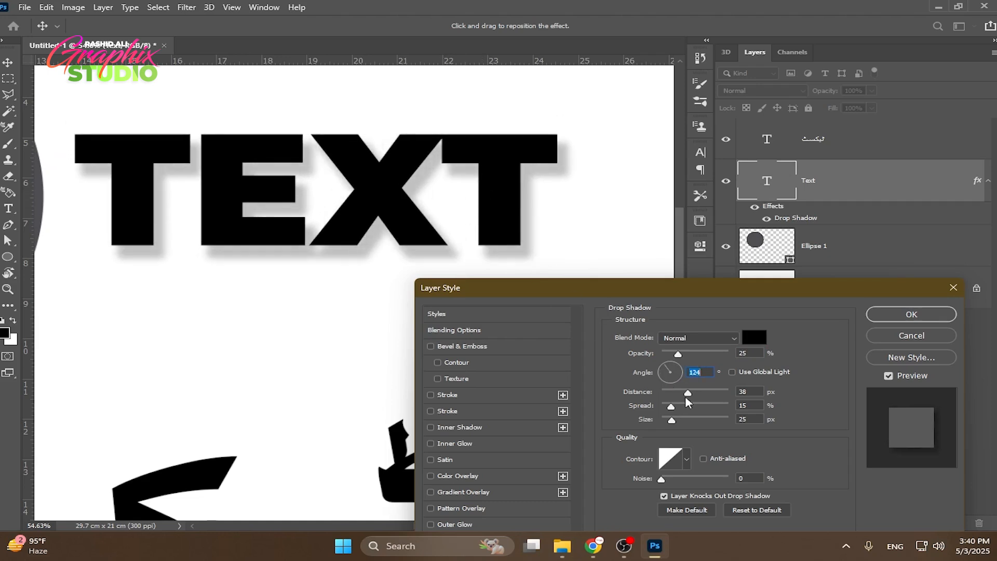
{"action": "mouse_move", "coordinate": [674, 371]}
{"action": "left_mouse_down"}
{"action": "mouse_move", "coordinate": [668, 384]}
{"action": "mouse_move", "coordinate": [681, 370]}
{"action": "mouse_move", "coordinate": [690, 386]}
{"action": "mouse_move", "coordinate": [675, 375]}
{"action": "left_mouse_up"}
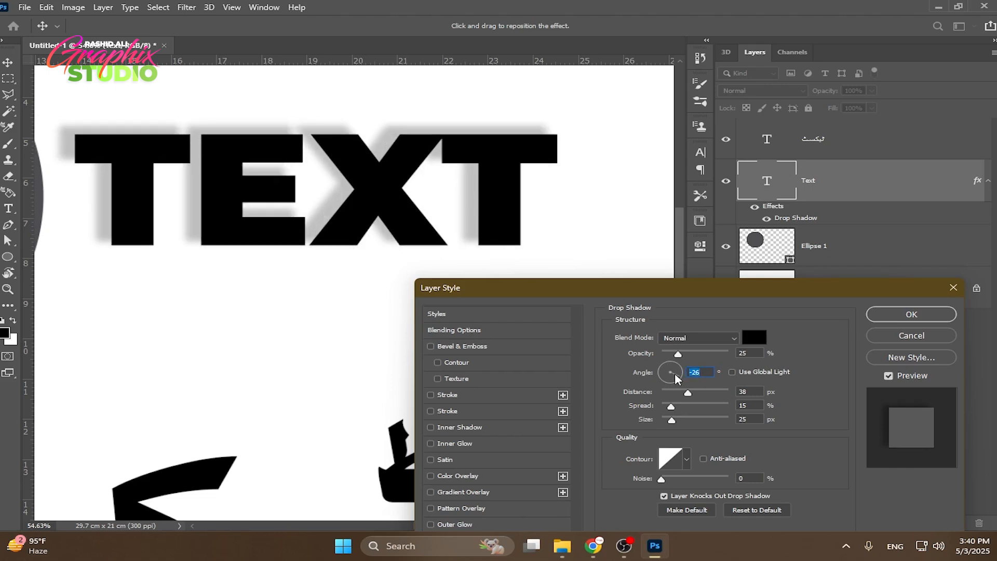
{"action": "key", "text": "Tab"}
{"action": "type", "text": "0"}
Enable Use Global Light for the drop shadow, with a distance of 77 px and angles of 52° and -8°
{"action": "left_click", "coordinate": [769, 372]}
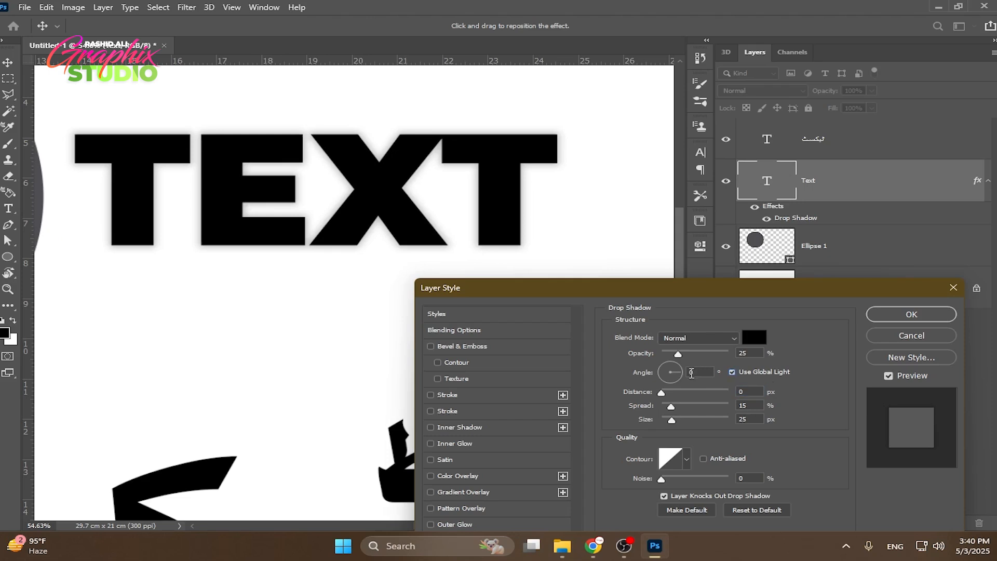
{"action": "left_click_drag", "start_coordinate": [665, 379], "coordinate": [674, 376]}
{"action": "left_click_drag", "start_coordinate": [662, 393], "coordinate": [675, 365]}
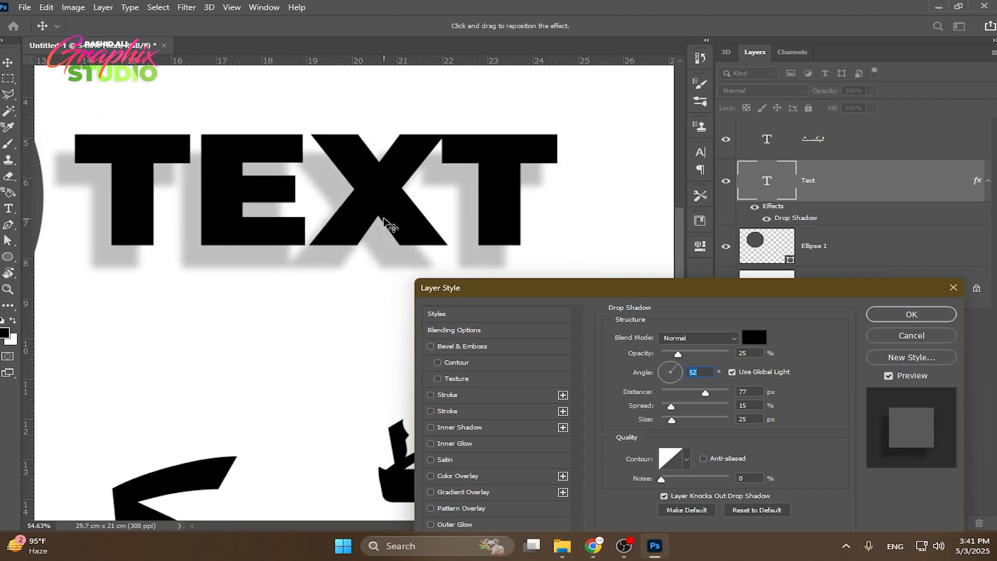
{"action": "left_click", "coordinate": [676, 367]}
{"action": "type", "text": "-8"}
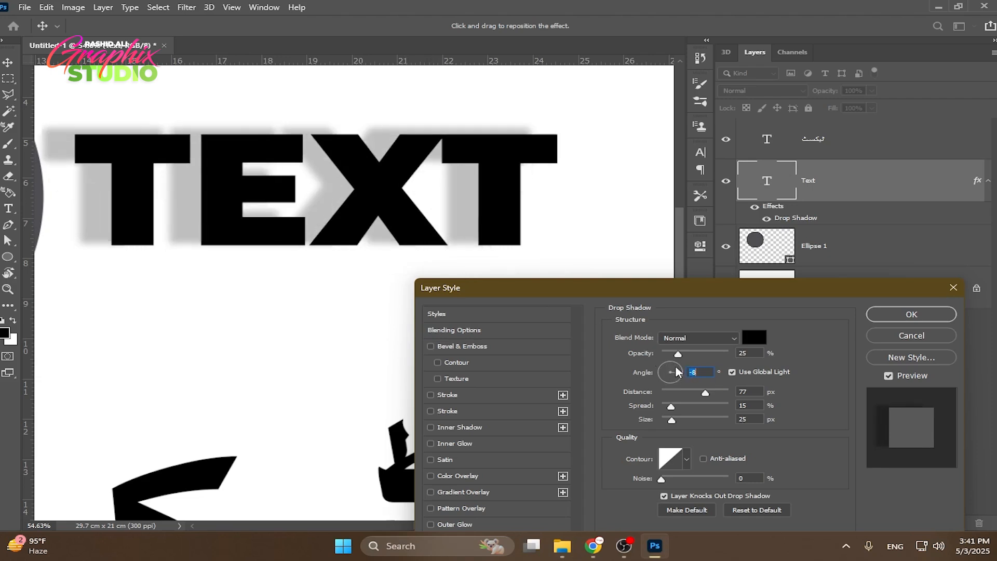
Disable Use Global Light for the drop shadow and set its own angle to 122°
{"action": "left_click_drag", "start_coordinate": [571, 288], "coordinate": [577, 269]}
{"action": "double_click", "coordinate": [709, 353]}
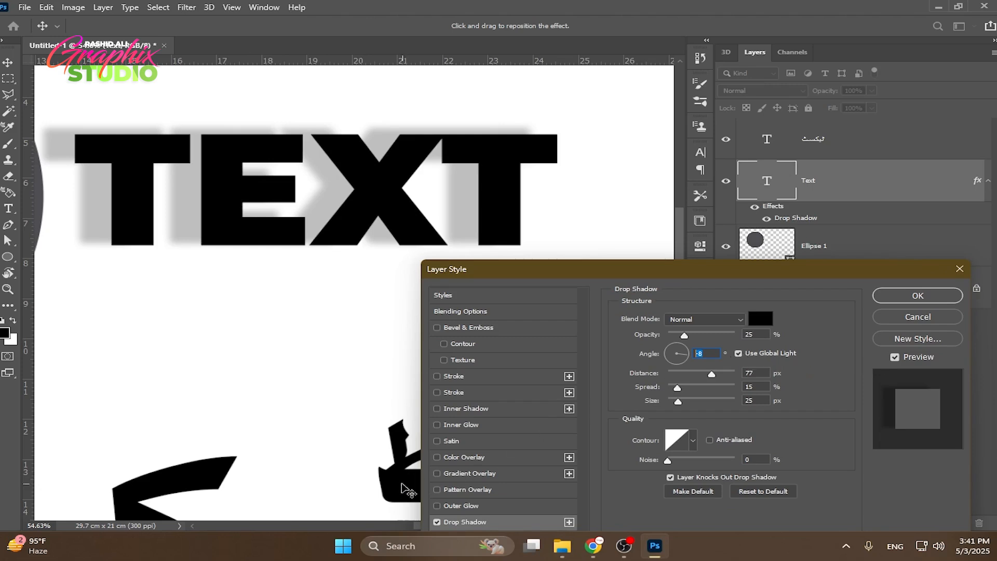
{"action": "left_click", "coordinate": [739, 354]}
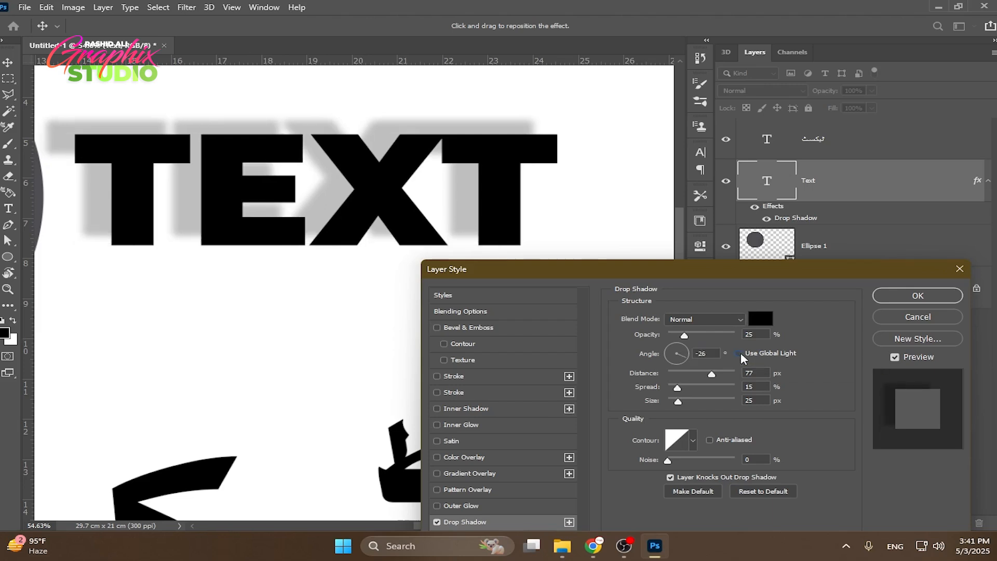
{"action": "left_click", "coordinate": [687, 333]}
{"action": "left_click_drag", "start_coordinate": [680, 361], "coordinate": [669, 344]}
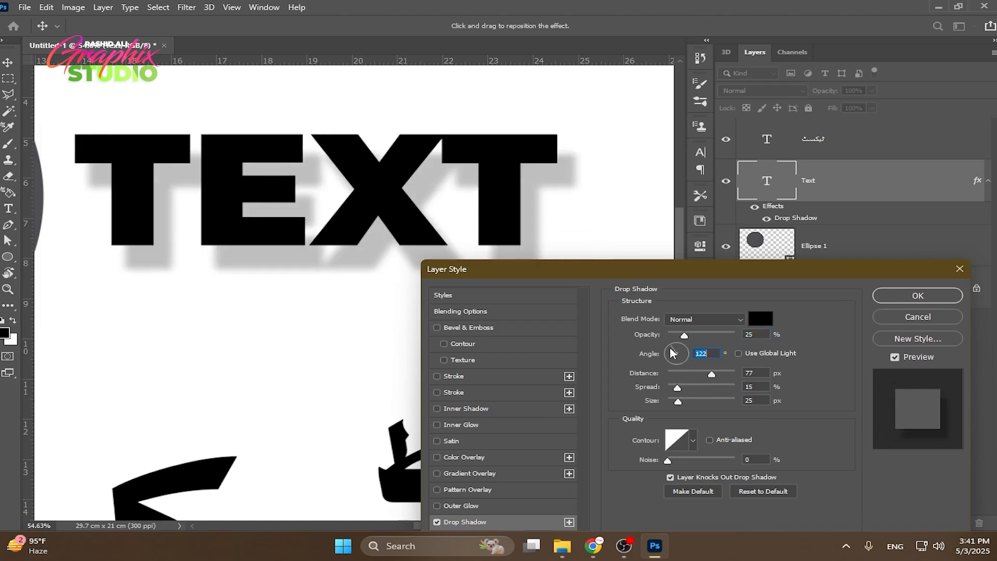
Set the drop shadow's distance to 23 px, spread to 0% and opacity to 83%
{"action": "left_click_drag", "start_coordinate": [712, 374], "coordinate": [689, 376]}
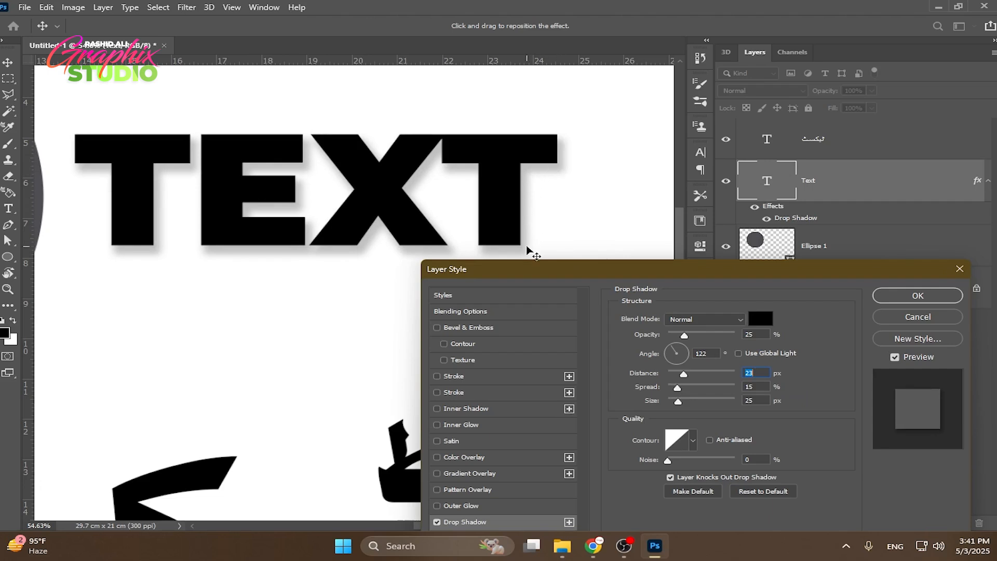
{"action": "left_click_drag", "start_coordinate": [677, 388], "coordinate": [644, 384]}
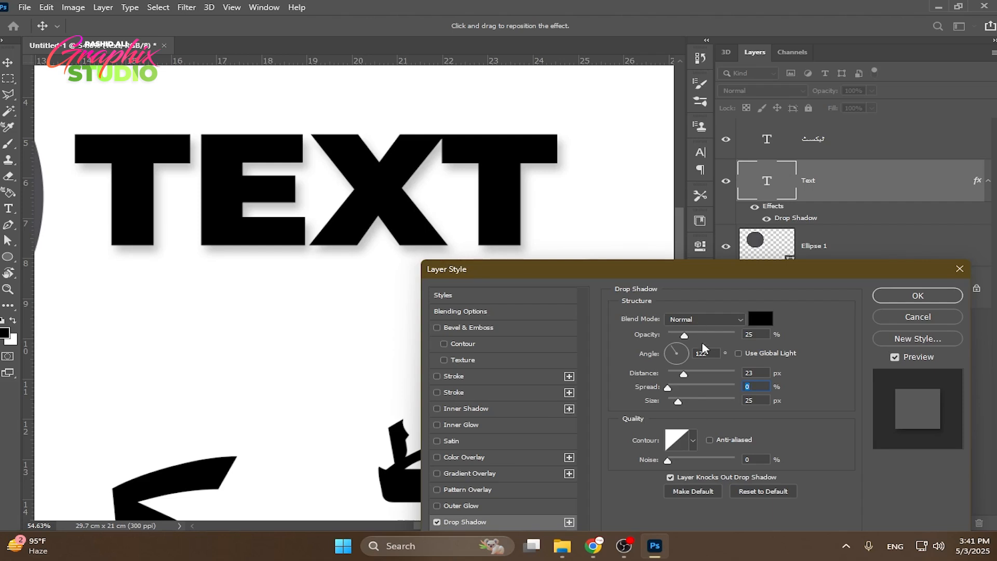
{"action": "left_click_drag", "start_coordinate": [685, 334], "coordinate": [724, 336]}
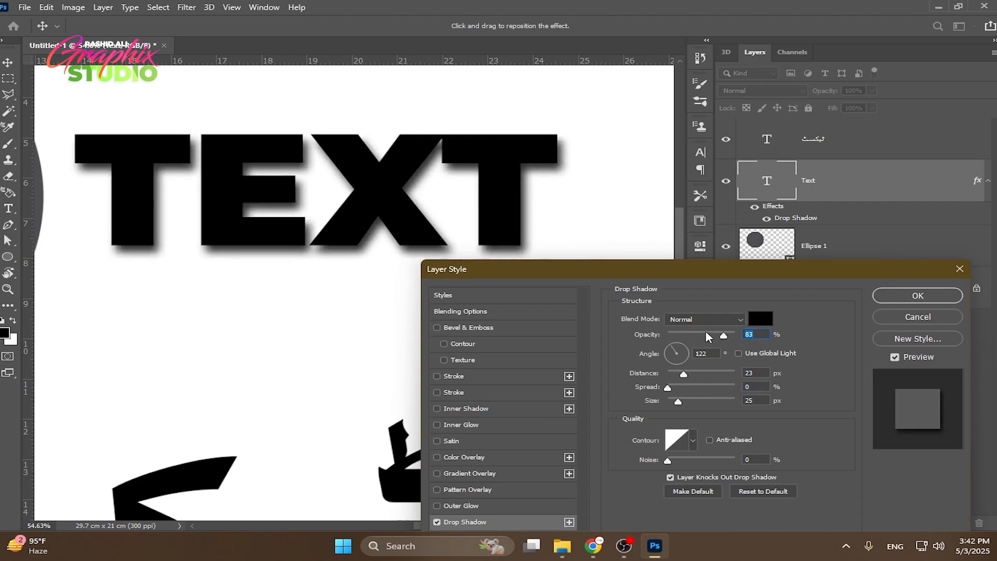
Try the drop shadow's spread between 0% and 100%, and set it to 31%
{"action": "left_click_drag", "start_coordinate": [670, 388], "coordinate": [733, 384]}
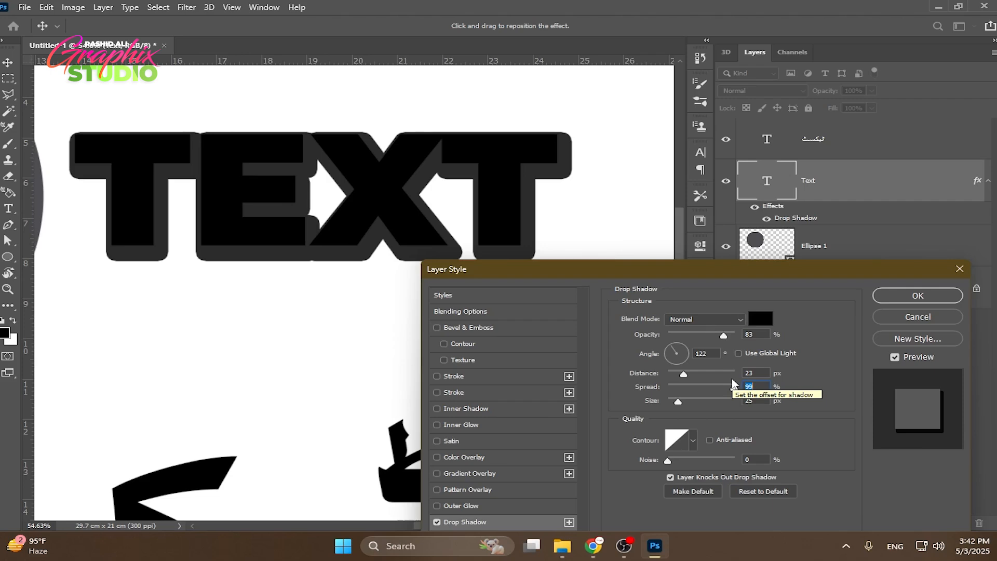
{"action": "left_click_drag", "start_coordinate": [724, 385], "coordinate": [653, 396]}
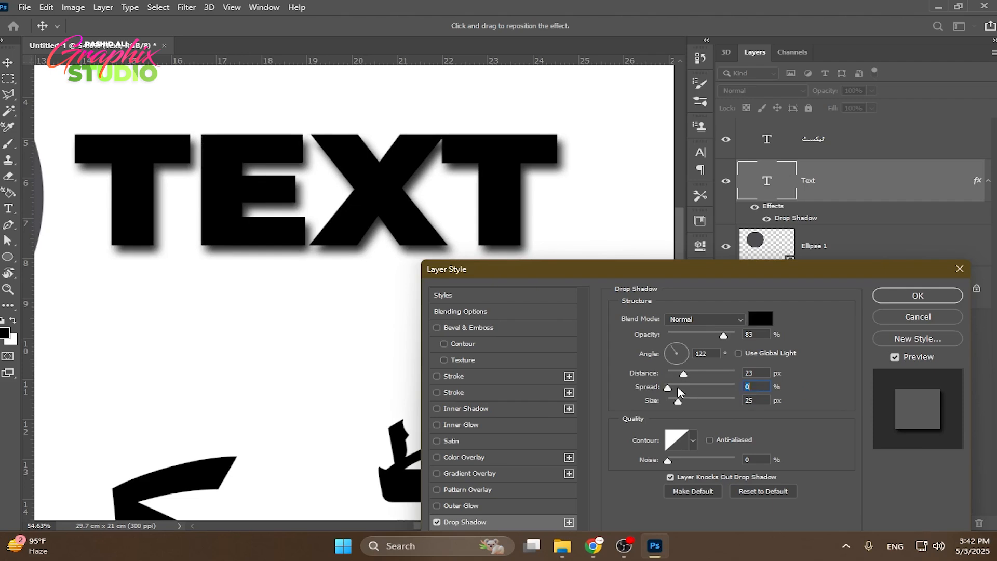
{"action": "mouse_move", "coordinate": [677, 386]}
{"action": "left_mouse_down"}
{"action": "mouse_move", "coordinate": [722, 387]}
{"action": "mouse_move", "coordinate": [670, 388]}
{"action": "left_mouse_up"}
{"action": "left_click_drag", "start_coordinate": [681, 386], "coordinate": [693, 387]}
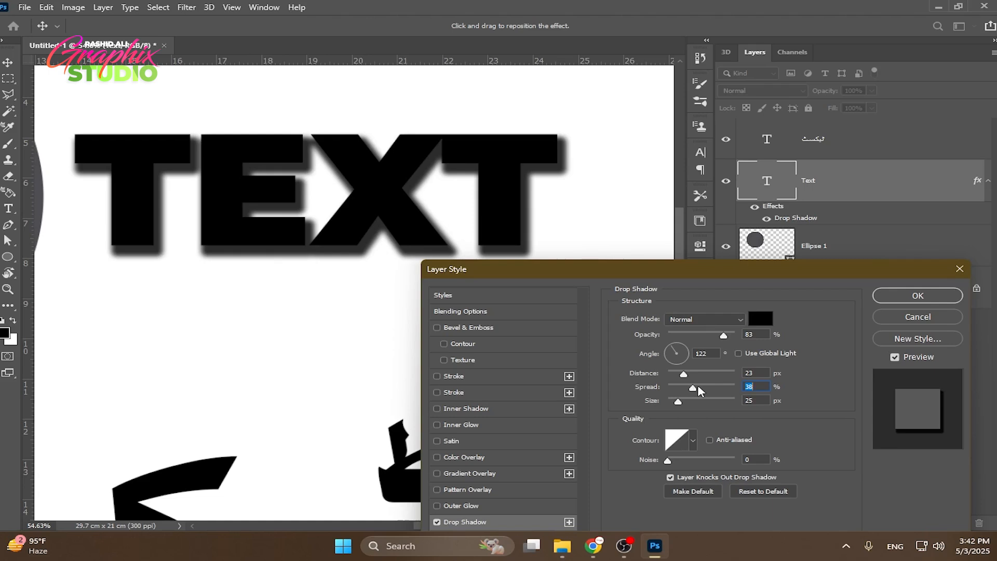
{"action": "left_click_drag", "start_coordinate": [697, 385], "coordinate": [749, 390]}
{"action": "double_click", "coordinate": [747, 387]}
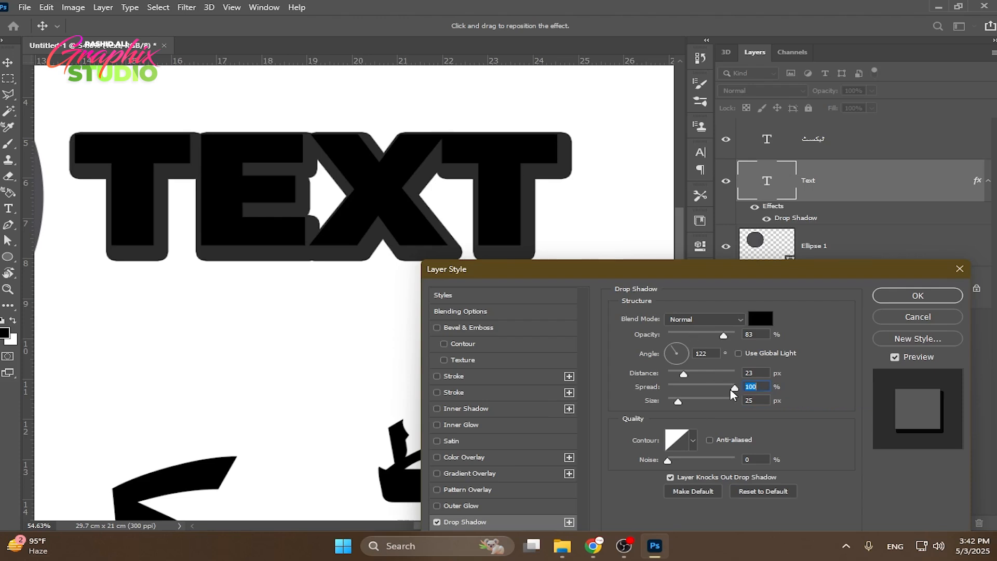
{"action": "left_click_drag", "start_coordinate": [730, 388], "coordinate": [689, 390]}
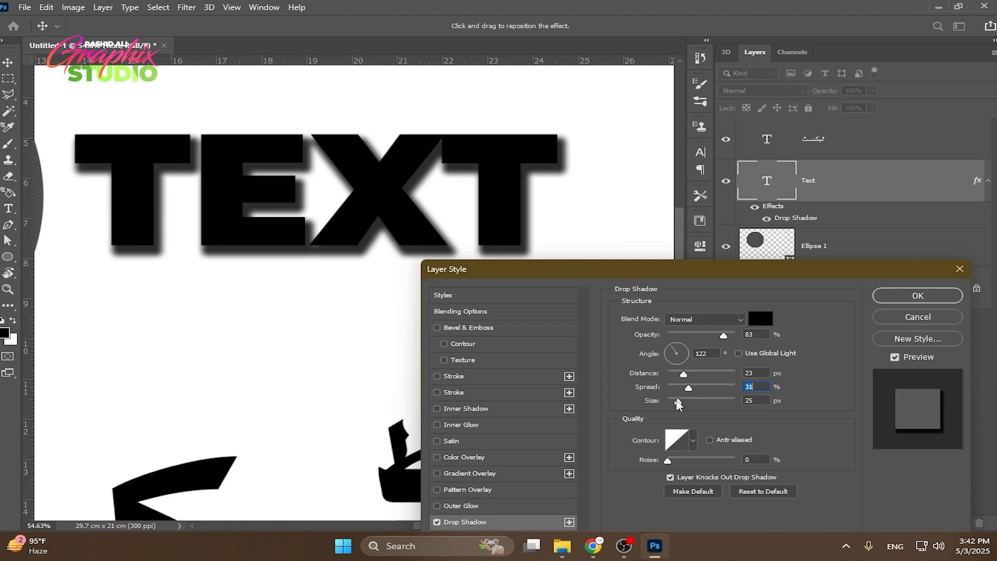
Set the drop shadow's size to 6 px, distance to 14 px, spread to 20% and opacity to 21%
{"action": "left_click_drag", "start_coordinate": [678, 404], "coordinate": [596, 401]}
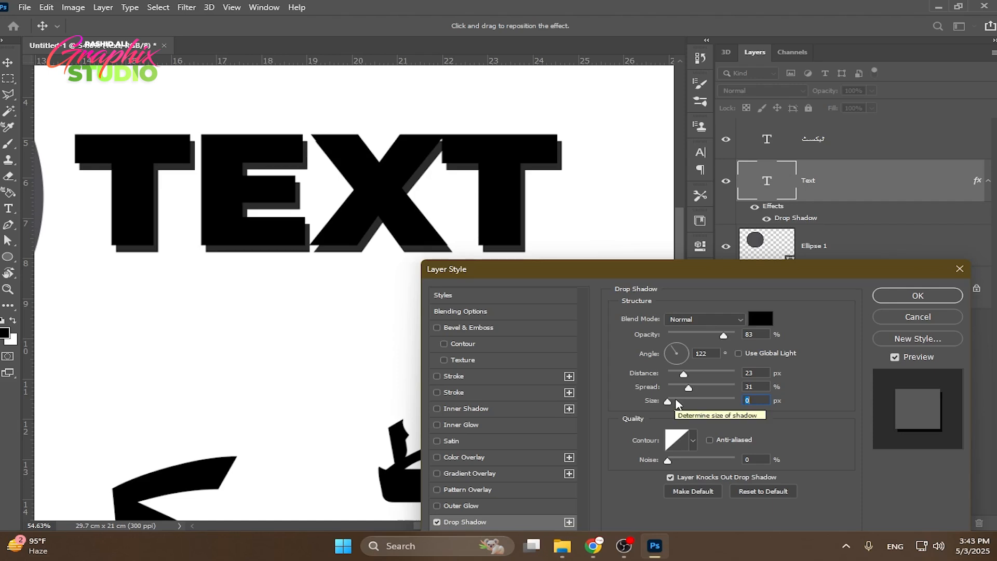
{"action": "left_click_drag", "start_coordinate": [676, 402], "coordinate": [678, 375]}
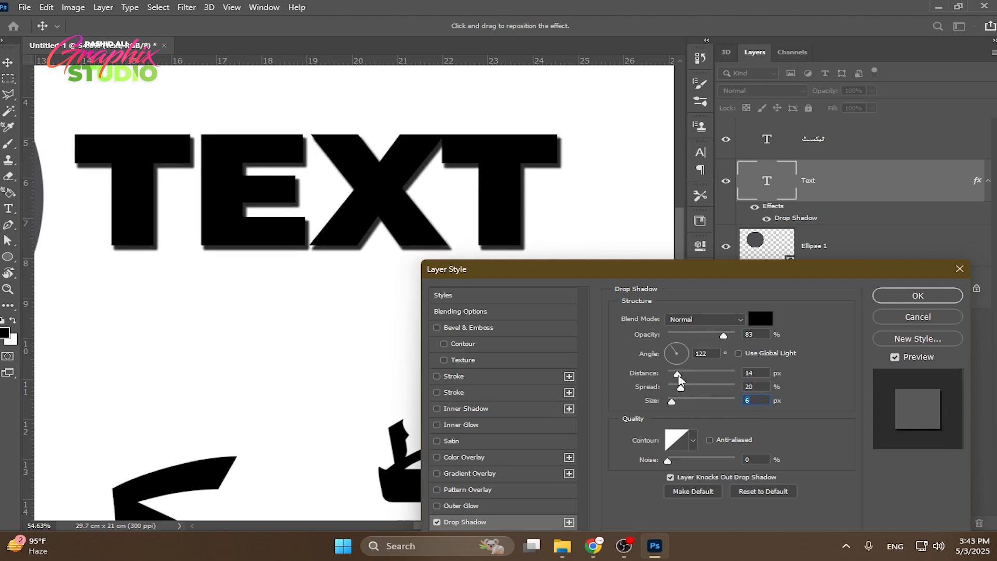
{"action": "left_click_drag", "start_coordinate": [723, 334], "coordinate": [681, 335]}
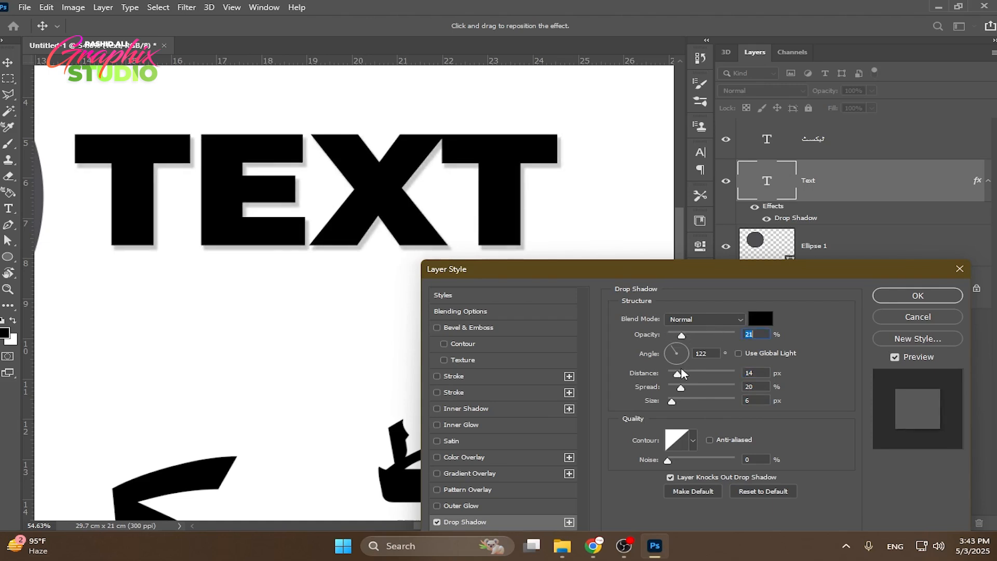
Set the drop shadow's size to 8 px, distance to 12 px and opacity to 20%, and apply it to the English word
{"action": "mouse_move", "coordinate": [673, 404]}
{"action": "left_mouse_down"}
{"action": "mouse_move", "coordinate": [676, 372]}
{"action": "mouse_move", "coordinate": [673, 401]}
{"action": "left_mouse_up"}
{"action": "left_click_drag", "start_coordinate": [682, 337], "coordinate": [680, 336]}
{"action": "left_click", "coordinate": [906, 295]}
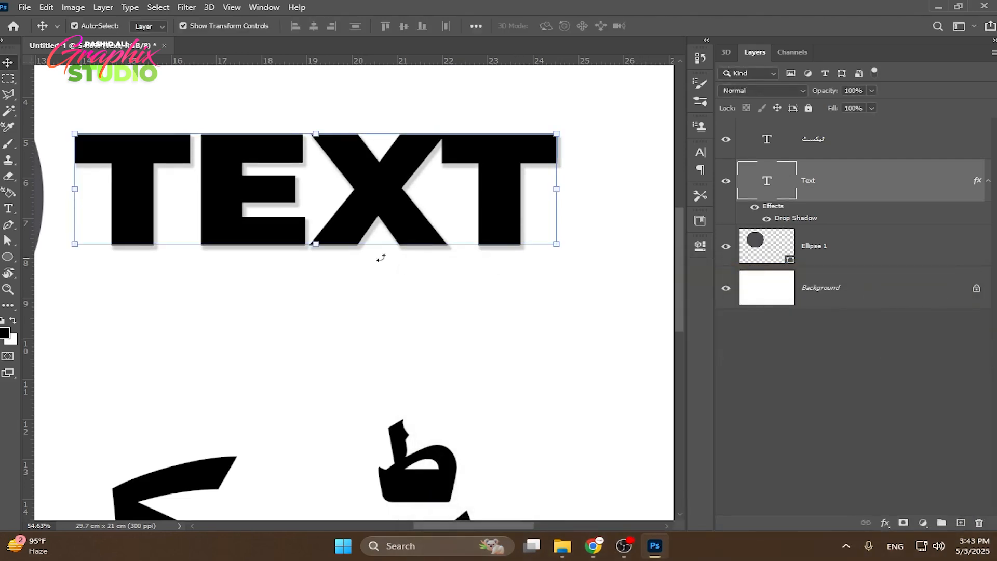
{"action": "scroll", "coordinate": [342, 191], "scroll_direction": "up", "scroll_amount": 3}
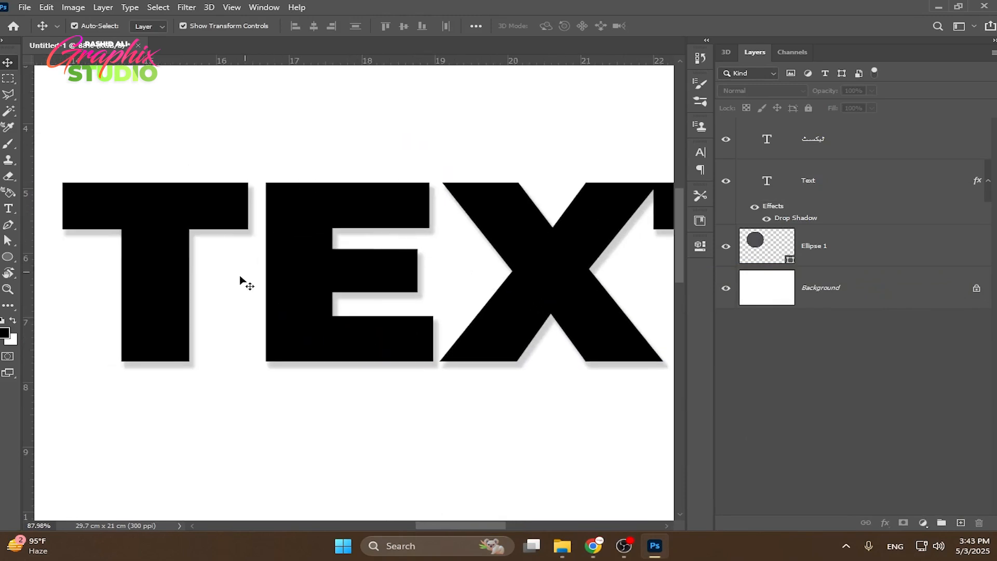
{"action": "left_click_drag", "start_coordinate": [432, 349], "coordinate": [335, 338]}
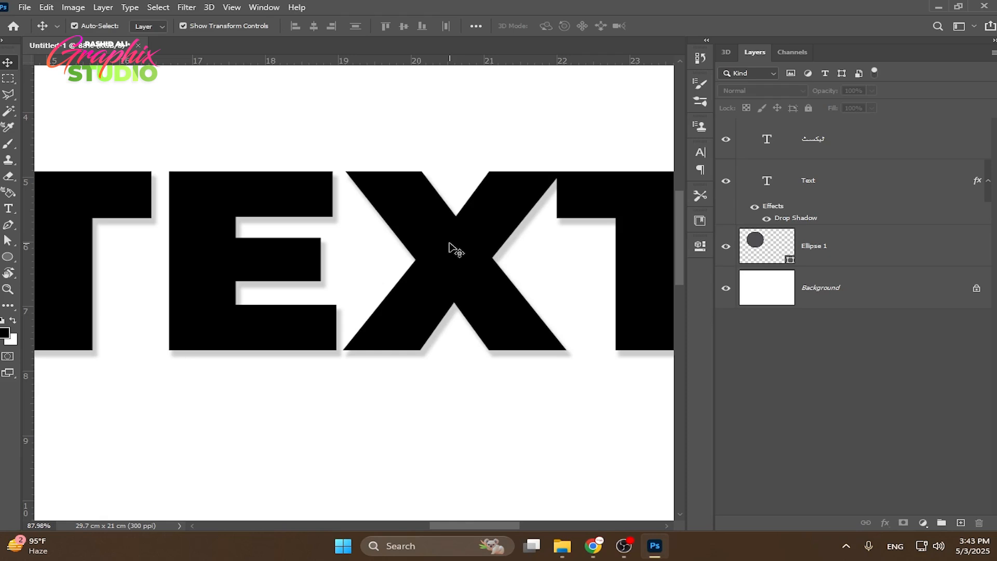
Try various contour presets on the English word's drop shadow and settle on the deep cove-shaped contour
{"action": "double_click", "coordinate": [789, 219]}
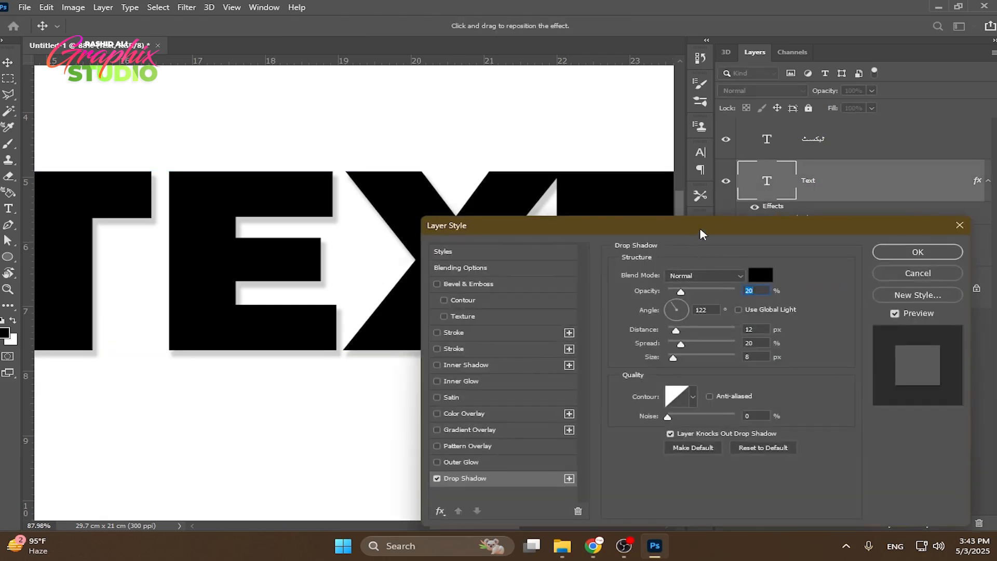
{"action": "left_click_drag", "start_coordinate": [702, 234], "coordinate": [712, 215]}
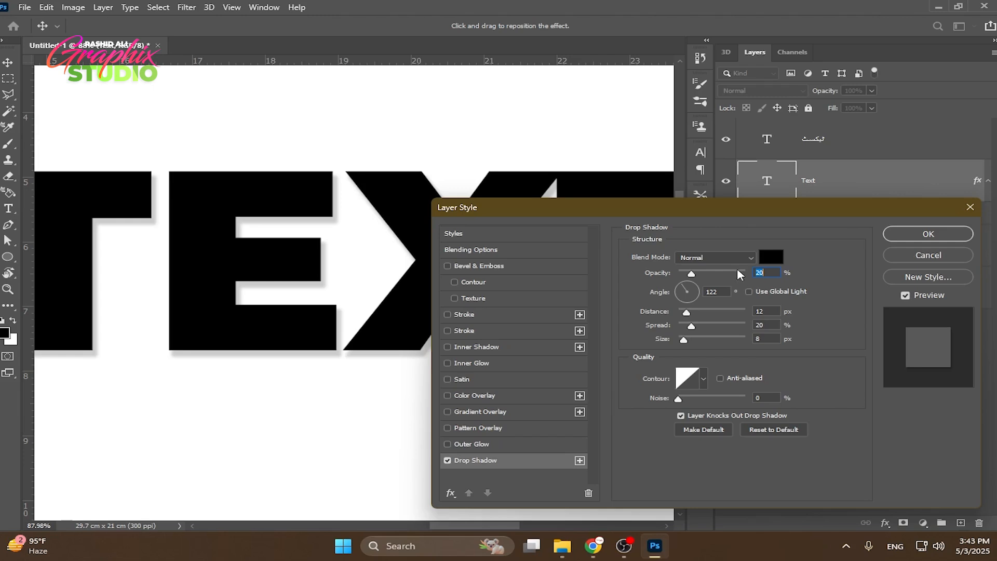
{"action": "left_click", "coordinate": [704, 371]}
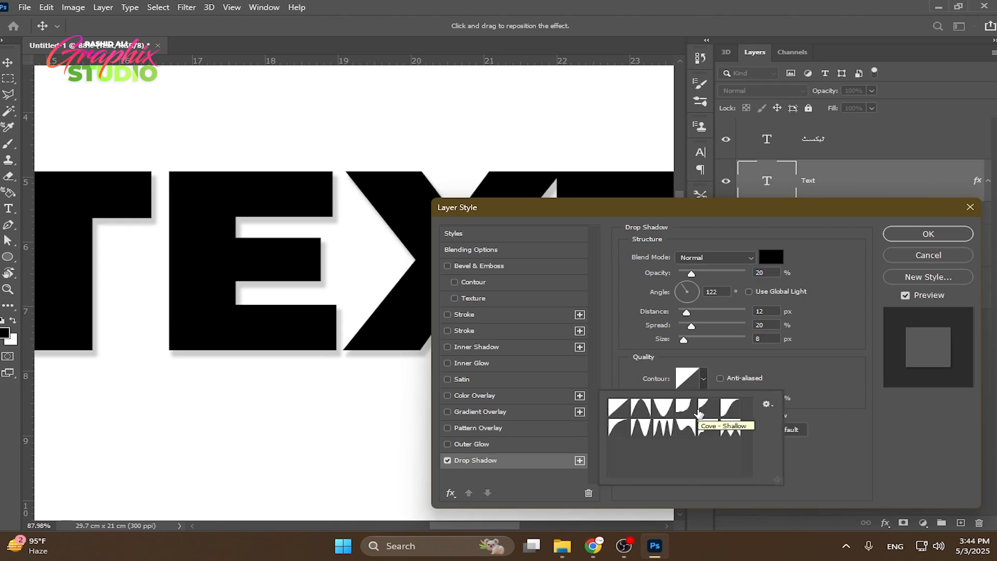
{"action": "left_click", "coordinate": [642, 408]}
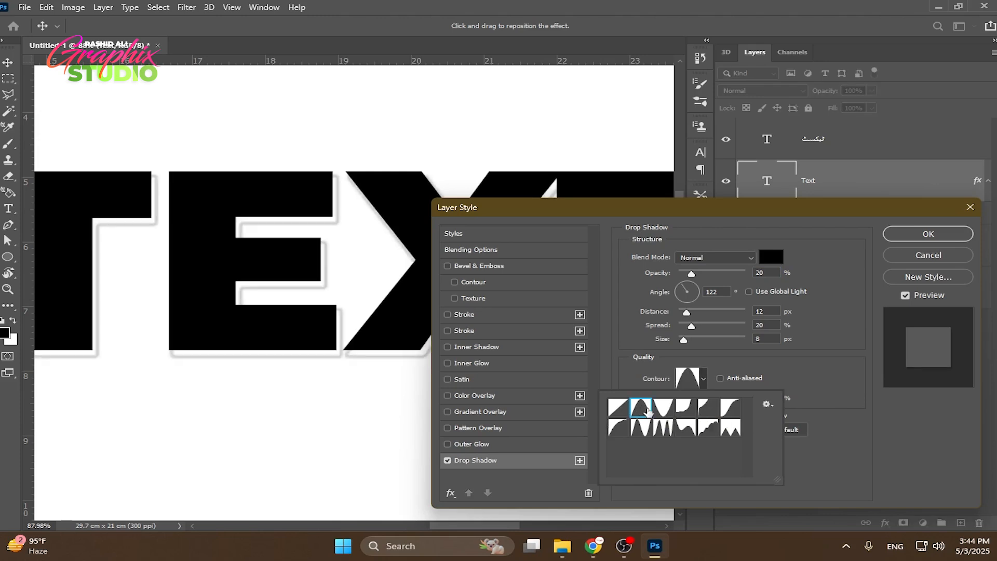
{"action": "key", "text": "Right"}
{"action": "key", "text": "Right"}
{"action": "key", "text": "Right"}
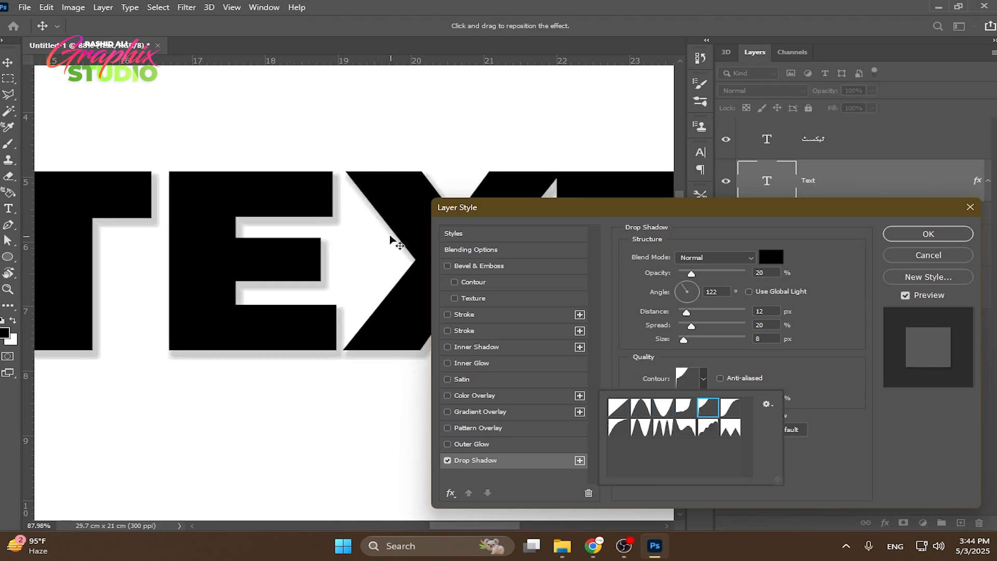
{"action": "left_click", "coordinate": [727, 404]}
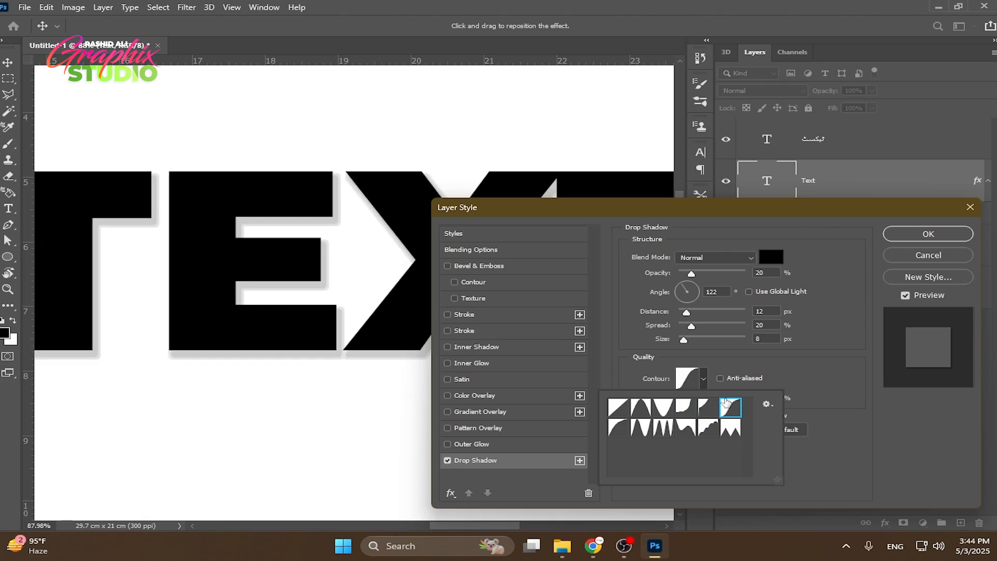
{"action": "left_click", "coordinate": [727, 428]}
{"action": "left_click", "coordinate": [703, 429]}
{"action": "left_click", "coordinate": [677, 428]}
{"action": "left_click", "coordinate": [663, 428]}
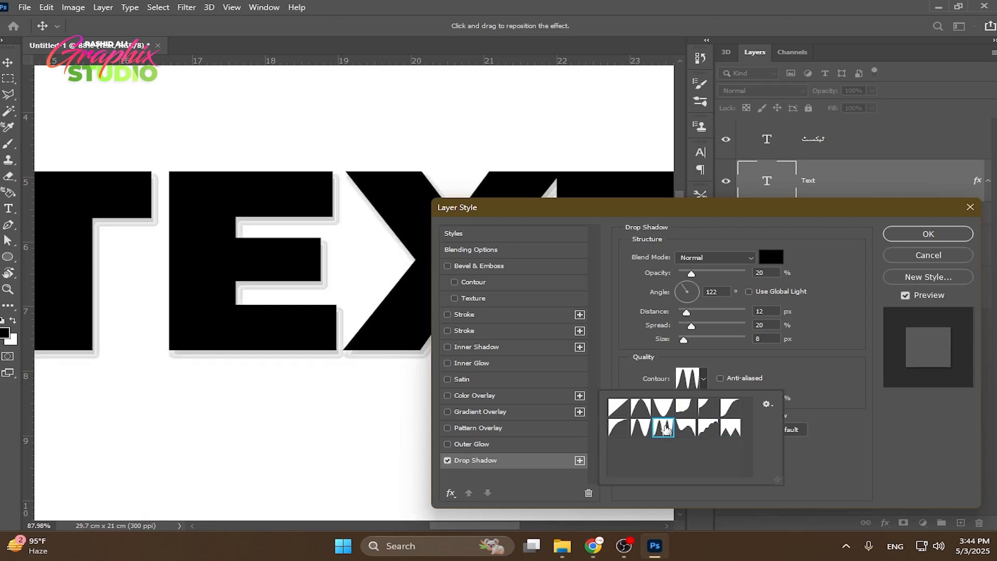
{"action": "left_click", "coordinate": [641, 428]}
{"action": "left_click", "coordinate": [621, 428]}
{"action": "left_click", "coordinate": [640, 429]}
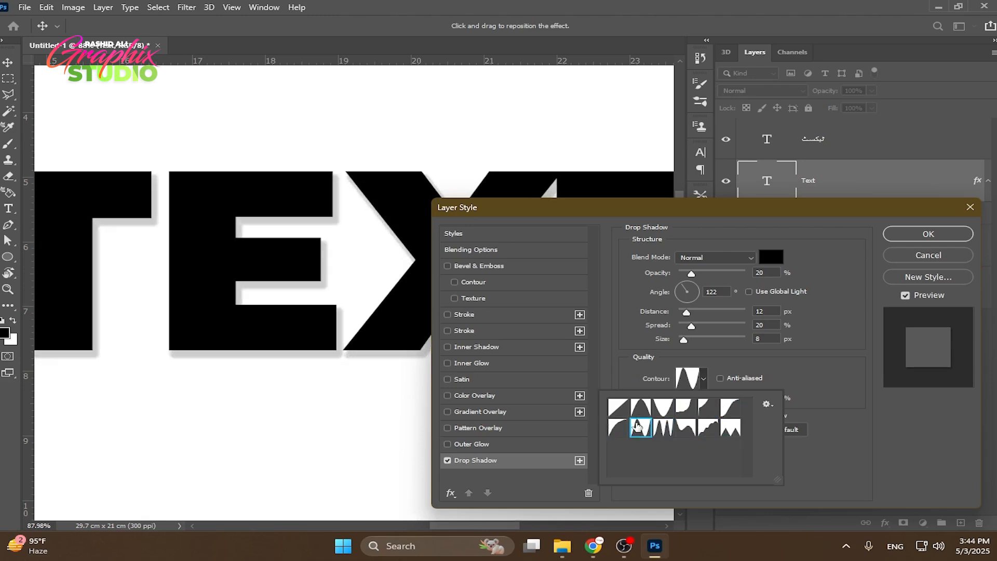
{"action": "left_click", "coordinate": [663, 429]}
{"action": "left_click", "coordinate": [686, 428]}
{"action": "left_click", "coordinate": [727, 426]}
{"action": "left_click", "coordinate": [707, 427]}
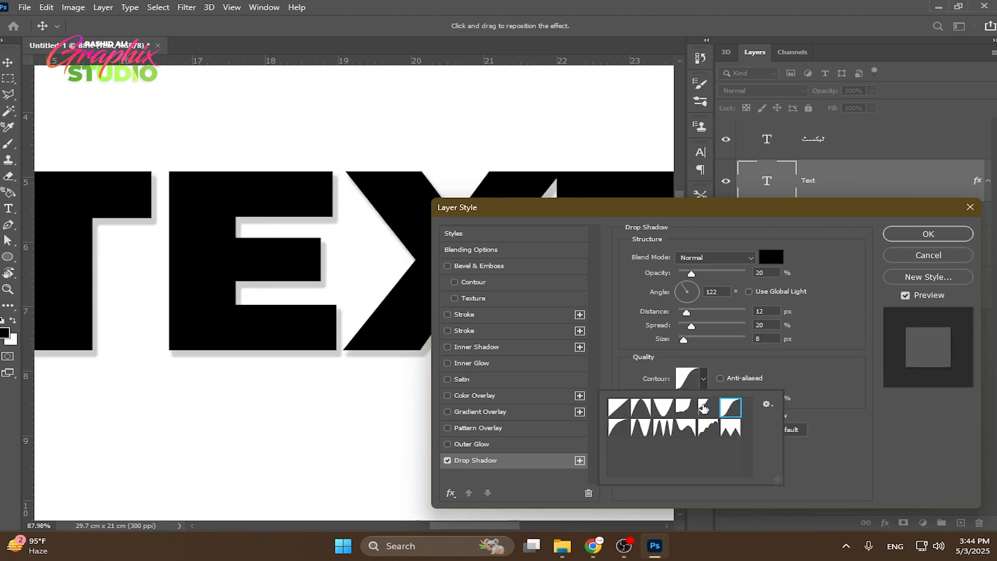
{"action": "left_click", "coordinate": [677, 426]}
{"action": "left_click", "coordinate": [664, 408]}
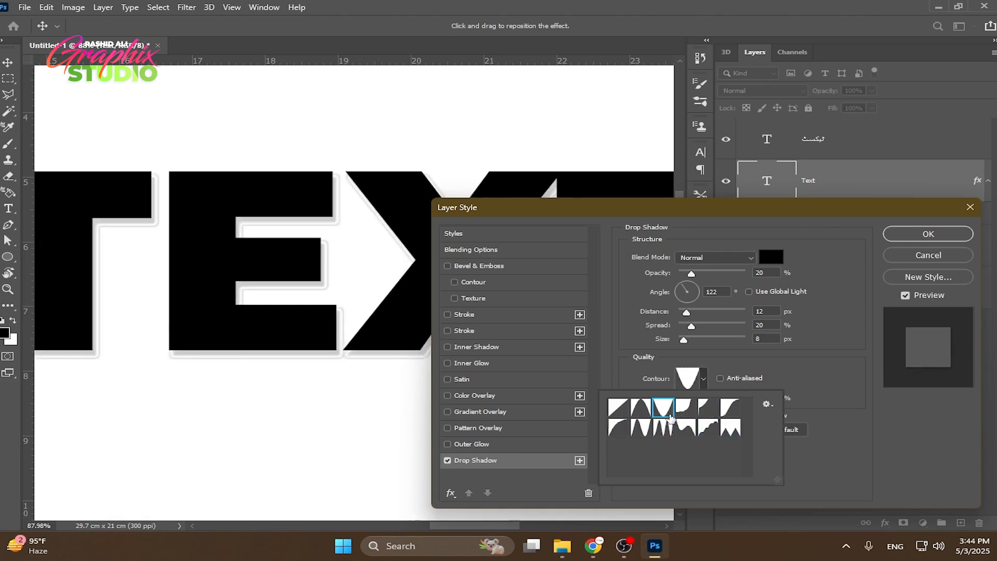
{"action": "left_click", "coordinate": [640, 408]}
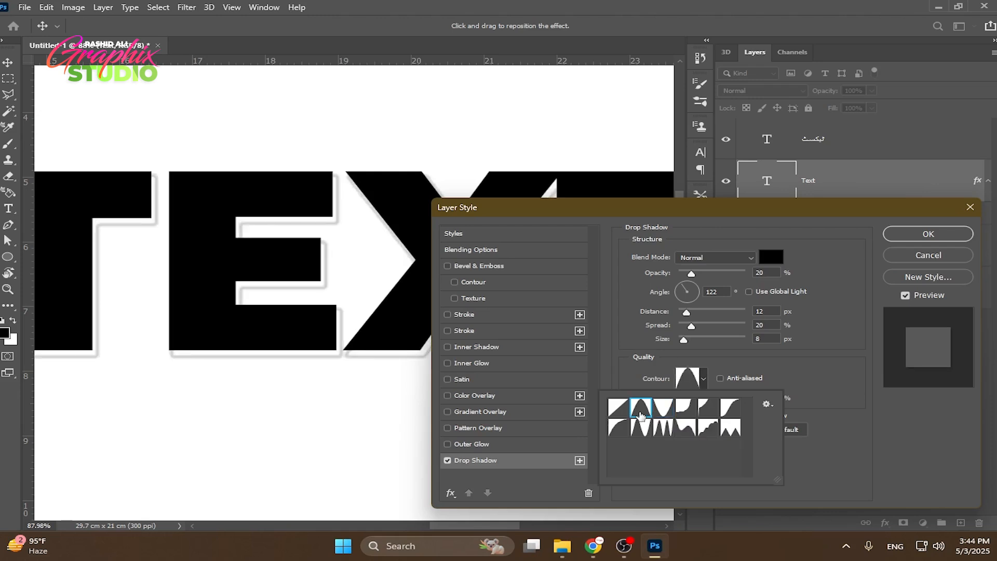
{"action": "left_click", "coordinate": [662, 407]}
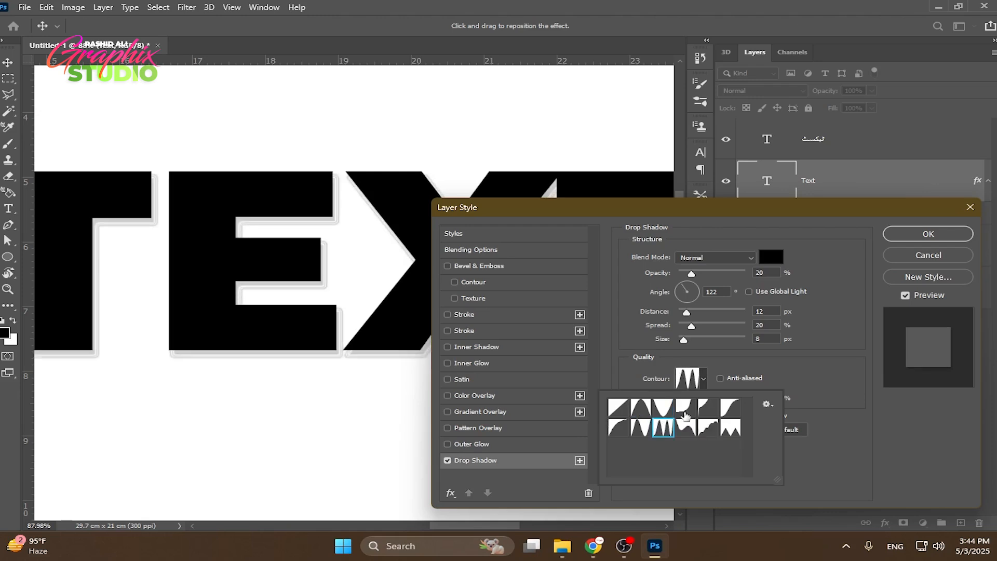
{"action": "left_click", "coordinate": [685, 427]}
{"action": "left_click", "coordinate": [656, 427]}
{"action": "left_click", "coordinate": [647, 430]}
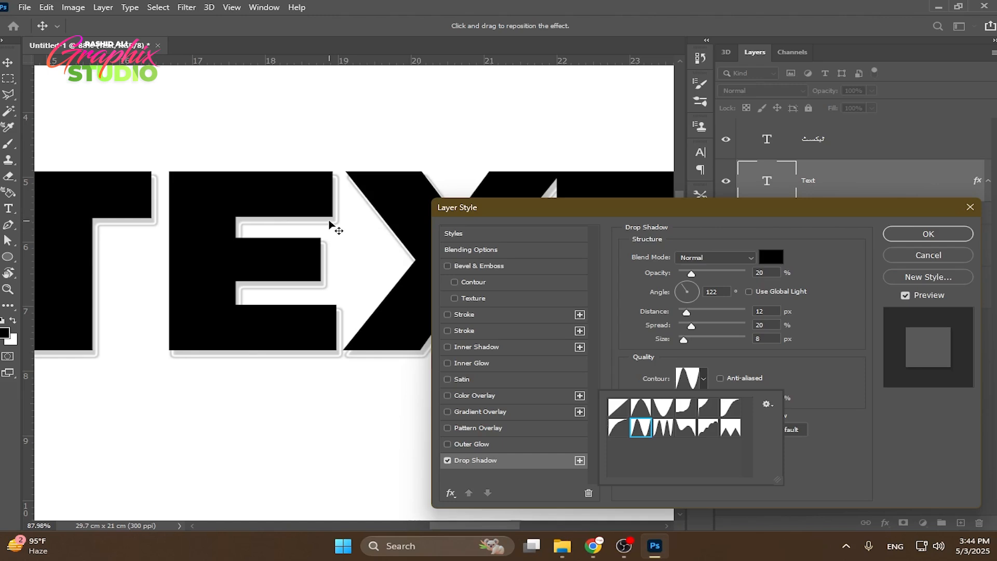
{"action": "left_click", "coordinate": [690, 409]}
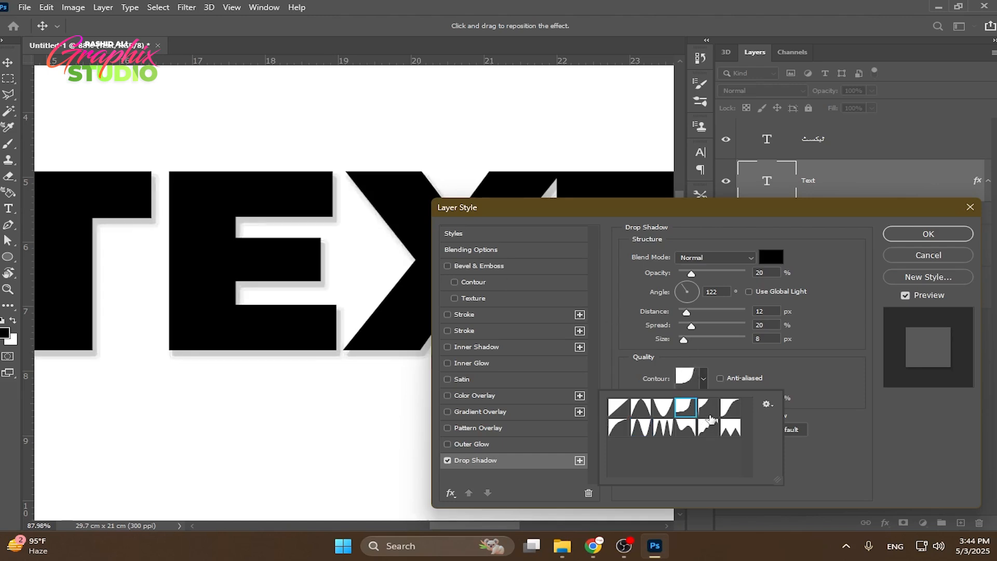
{"action": "left_click", "coordinate": [630, 355]}
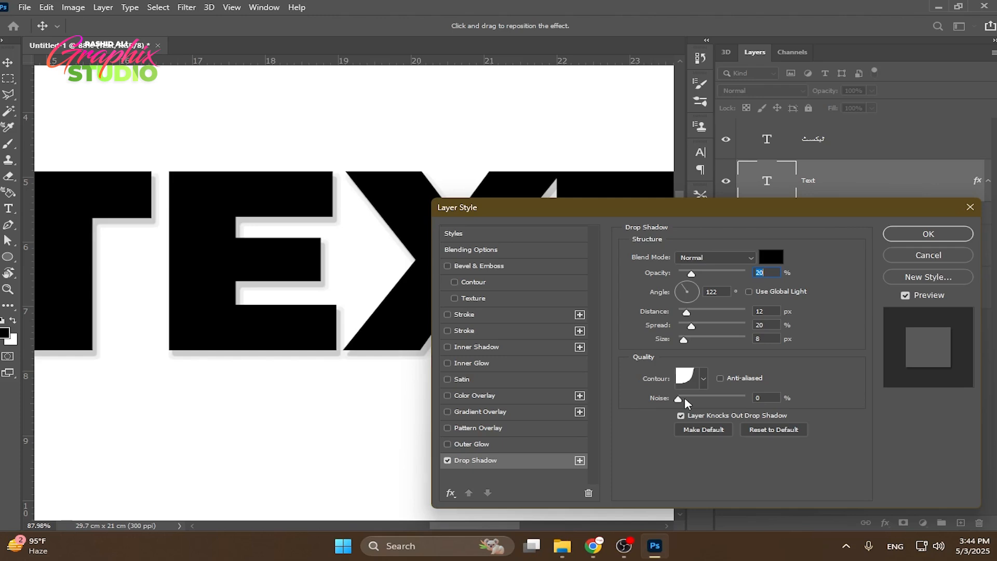
Try heavy noise and 19% noise on the English word's drop shadow, and set the noise to 0%
{"action": "left_click_drag", "start_coordinate": [684, 397], "coordinate": [726, 397]}
{"action": "left_click", "coordinate": [909, 236]}
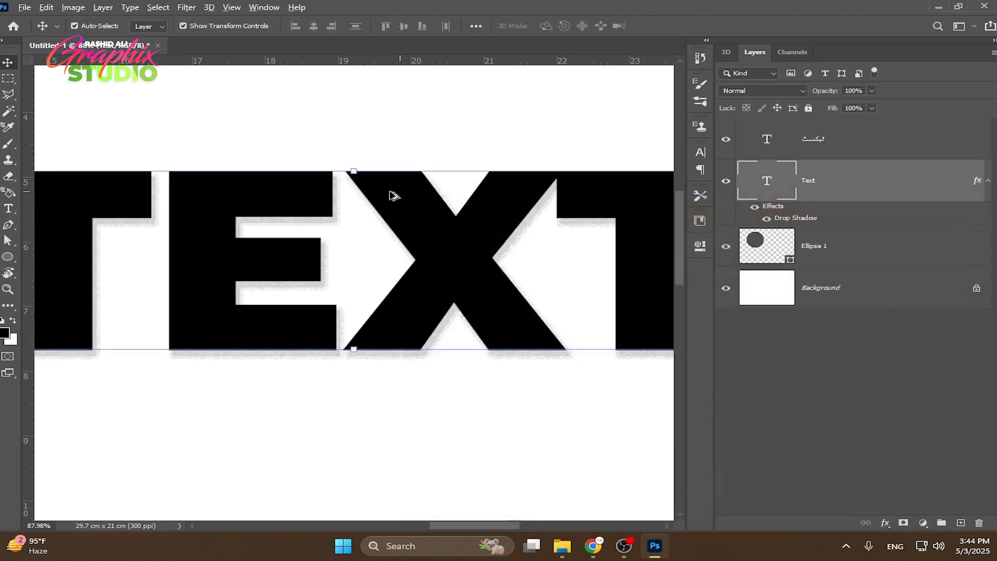
{"action": "scroll", "coordinate": [333, 194], "scroll_direction": "up", "scroll_amount": 5}
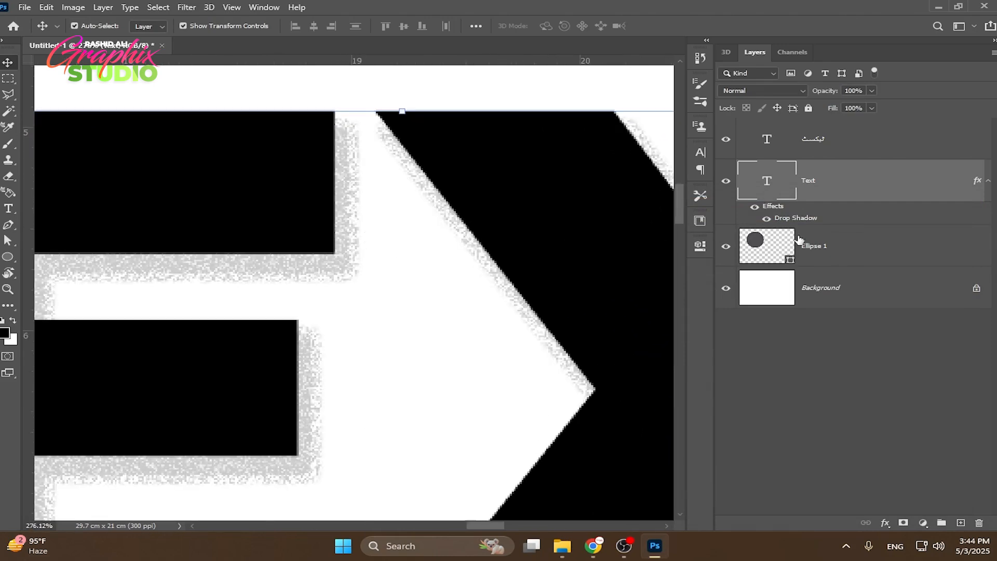
{"action": "double_click", "coordinate": [800, 218]}
{"action": "left_click_drag", "start_coordinate": [715, 398], "coordinate": [692, 397]}
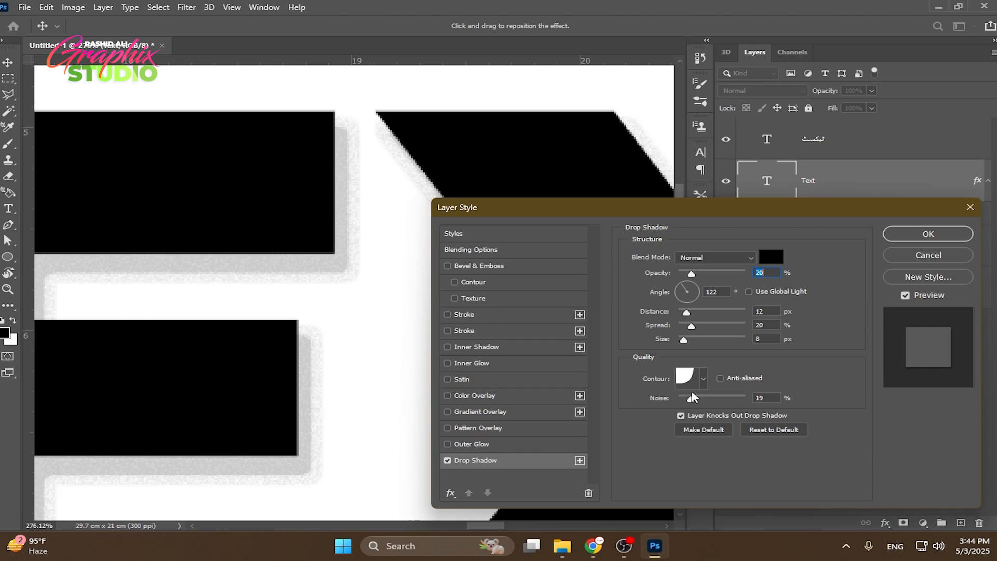
{"action": "left_click", "coordinate": [692, 397]}
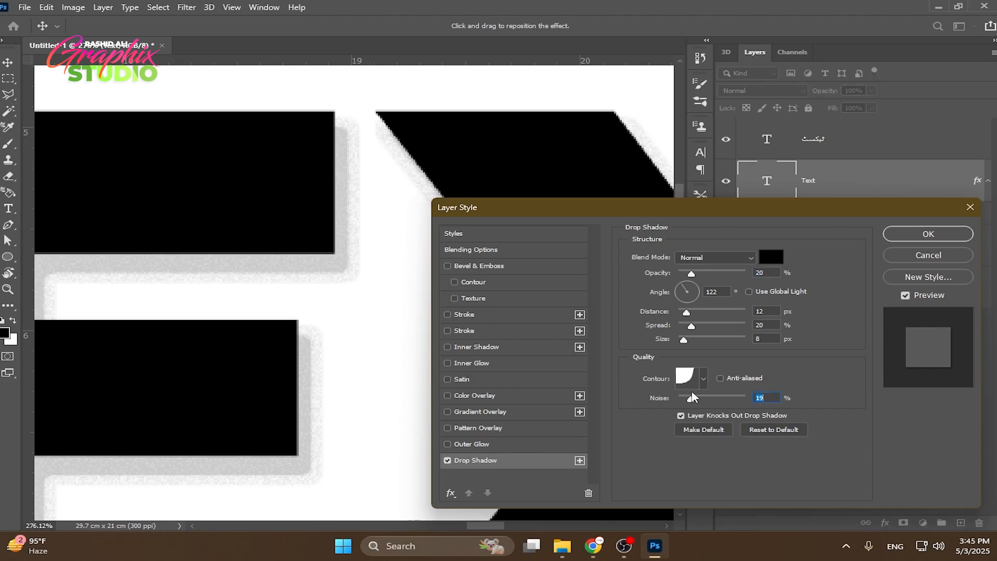
{"action": "left_click_drag", "start_coordinate": [694, 399], "coordinate": [673, 397]}
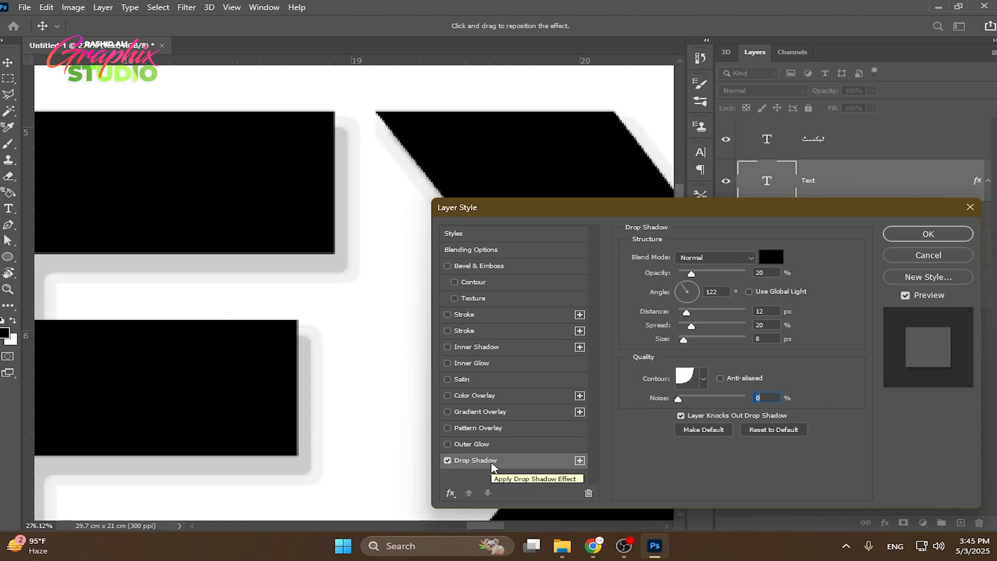
Enable Inner Shadow alongside the drop shadow on the English word and set its color to a bright turquoise green
{"action": "left_click", "coordinate": [513, 346]}
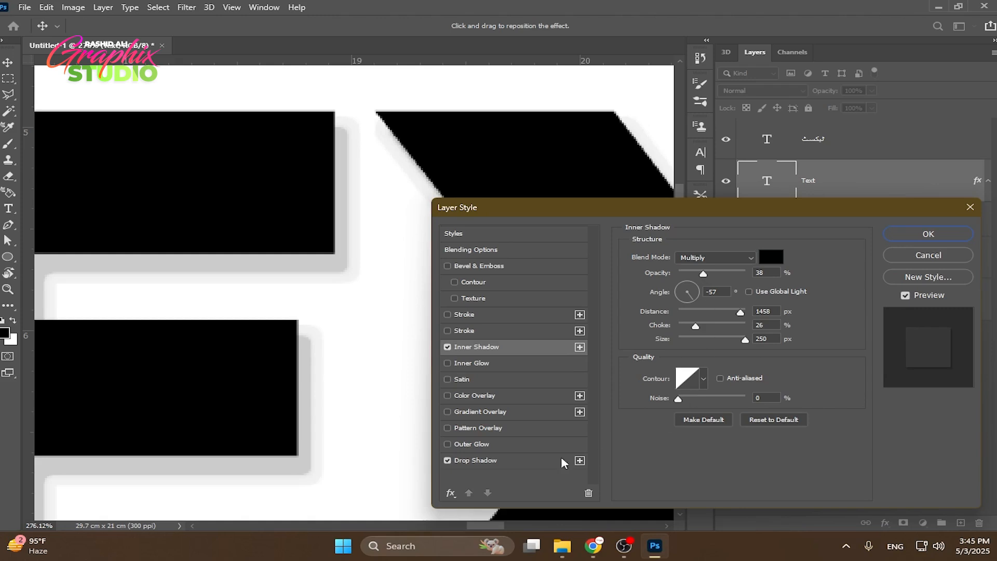
{"action": "left_click", "coordinate": [516, 462]}
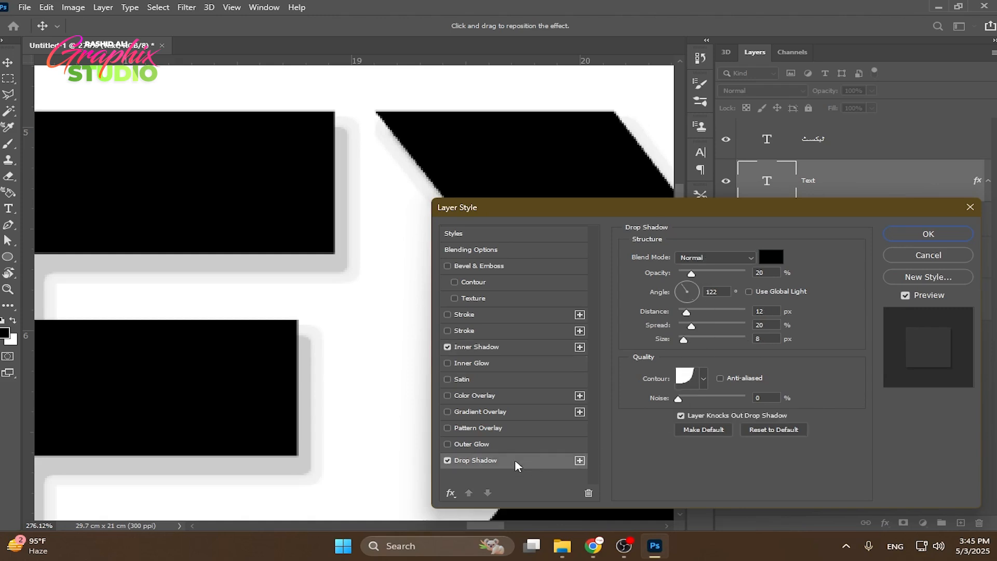
{"action": "left_click", "coordinate": [533, 352]}
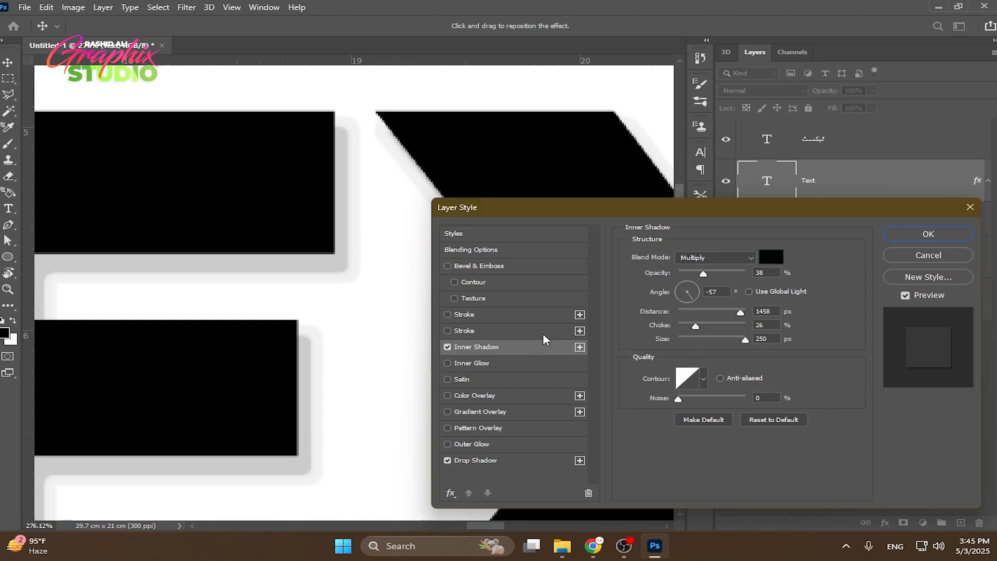
{"action": "left_click", "coordinate": [770, 256]}
{"action": "left_click_drag", "start_coordinate": [666, 349], "coordinate": [740, 274]}
{"action": "left_click", "coordinate": [906, 301]}
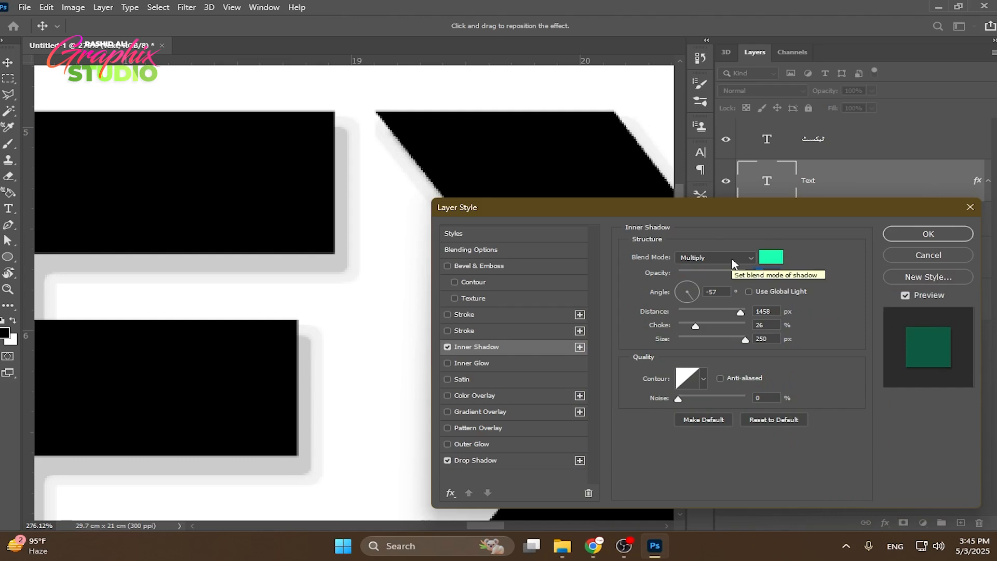
Set the inner shadow's blend mode to Normal and its opacity to 100%
{"action": "left_click", "coordinate": [733, 259]}
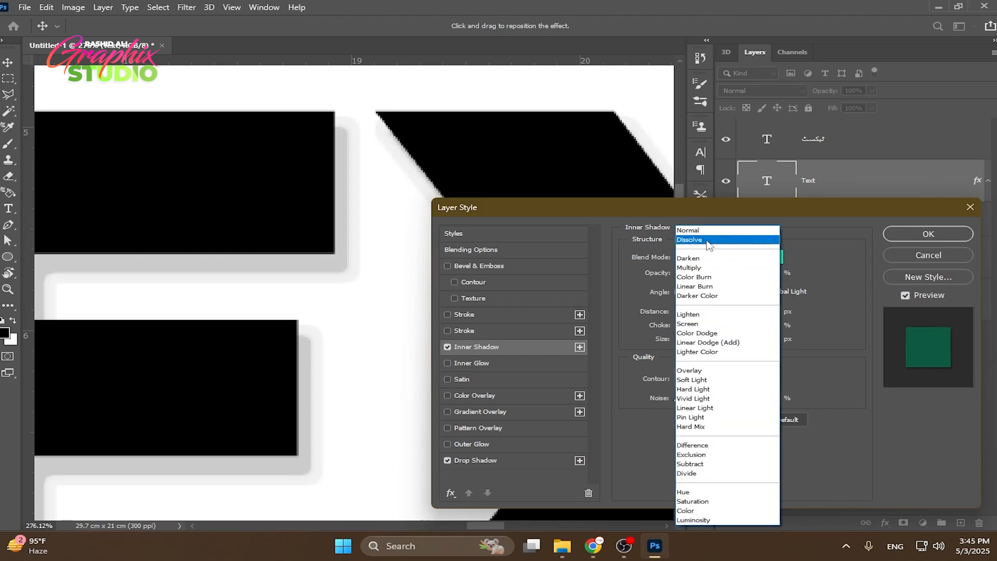
{"action": "left_click", "coordinate": [696, 231]}
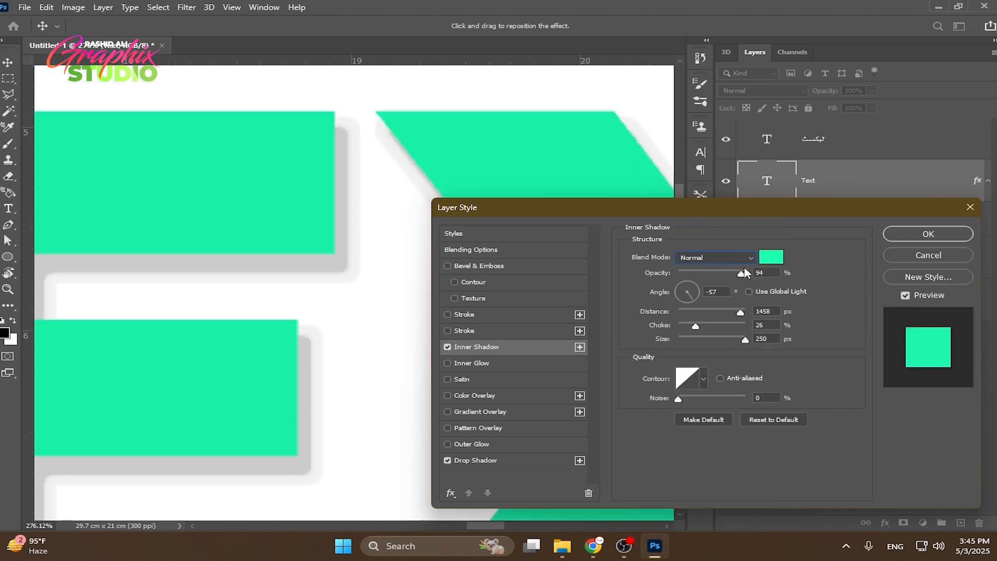
{"action": "left_click_drag", "start_coordinate": [741, 273], "coordinate": [746, 273]}
Set the inner shadow's distance to 0 px, choke to 0% and size to 0 px
{"action": "left_click", "coordinate": [756, 311]}
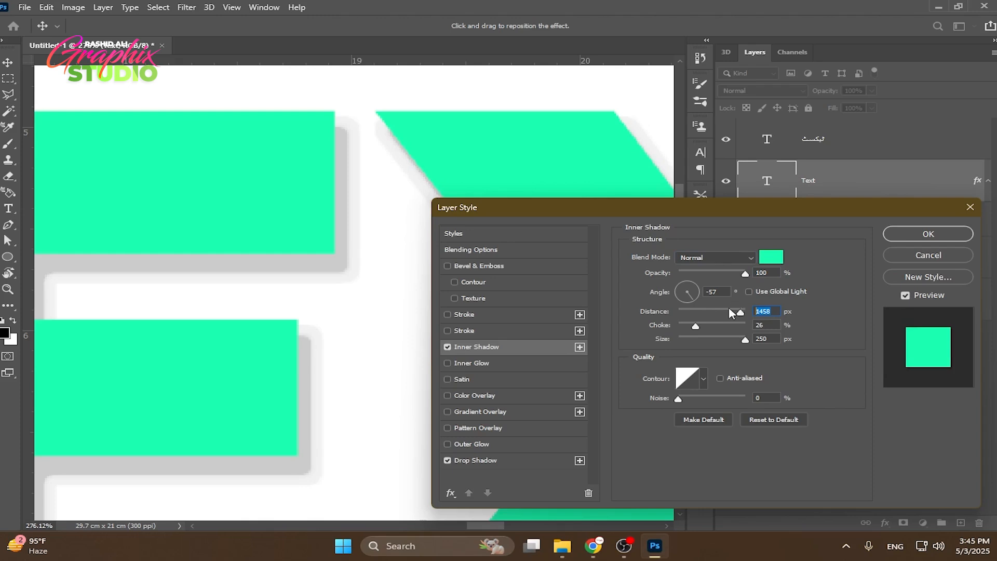
{"action": "type", "text": "0"}
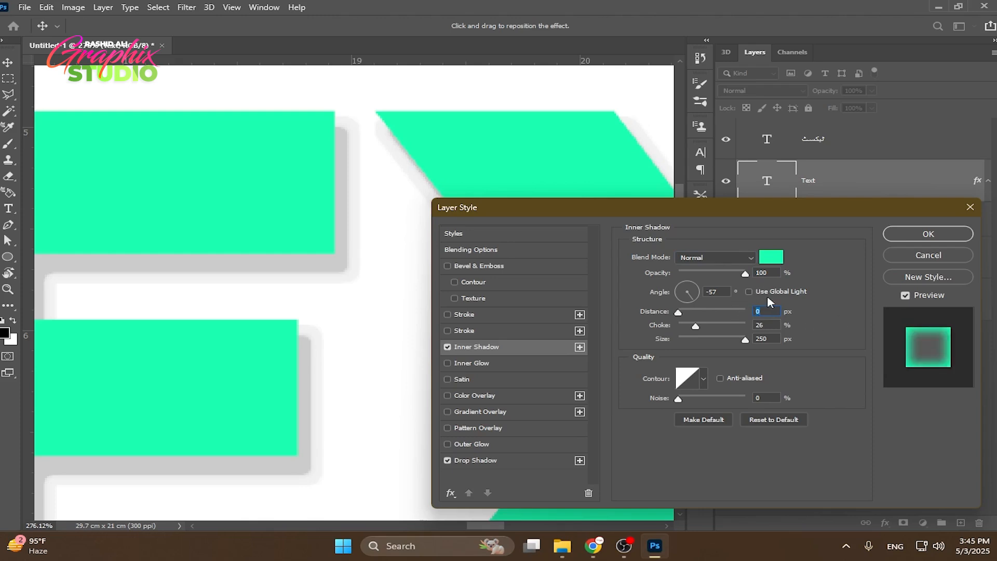
{"action": "left_click", "coordinate": [768, 324]}
{"action": "key", "text": "Tab"}
{"action": "type", "text": "0"}
{"action": "double_click", "coordinate": [759, 325]}
{"action": "type", "text": "0"}
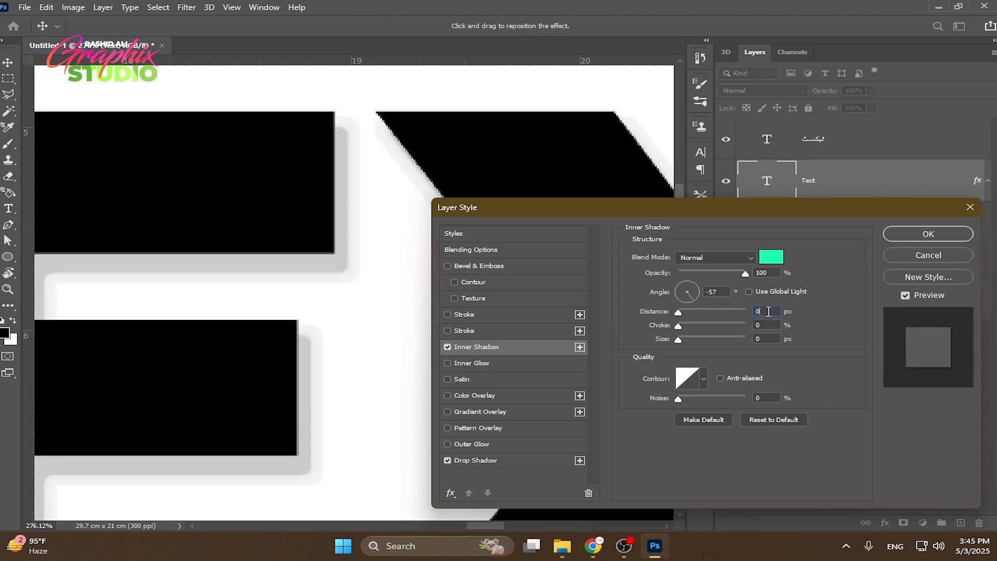
Set the inner shadow's distance to 14 px and apply the layer style to the English word
{"action": "double_click", "coordinate": [769, 311]}
{"action": "left_click_drag", "start_coordinate": [678, 312], "coordinate": [687, 314]}
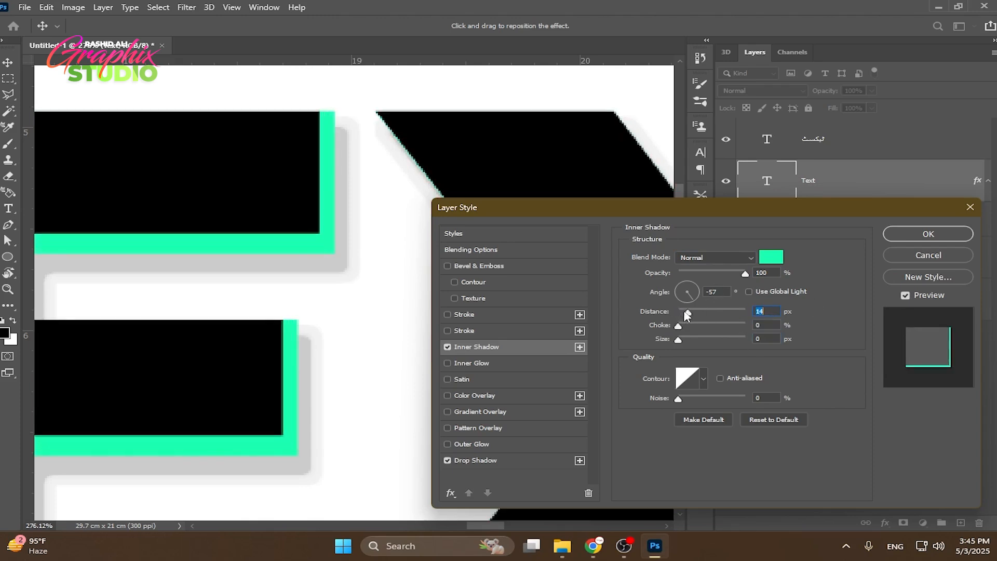
{"action": "left_click", "coordinate": [919, 236]}
{"action": "scroll", "coordinate": [385, 222], "scroll_direction": "down", "scroll_amount": 3}
{"action": "scroll", "coordinate": [385, 222], "scroll_direction": "down", "scroll_amount": 4}
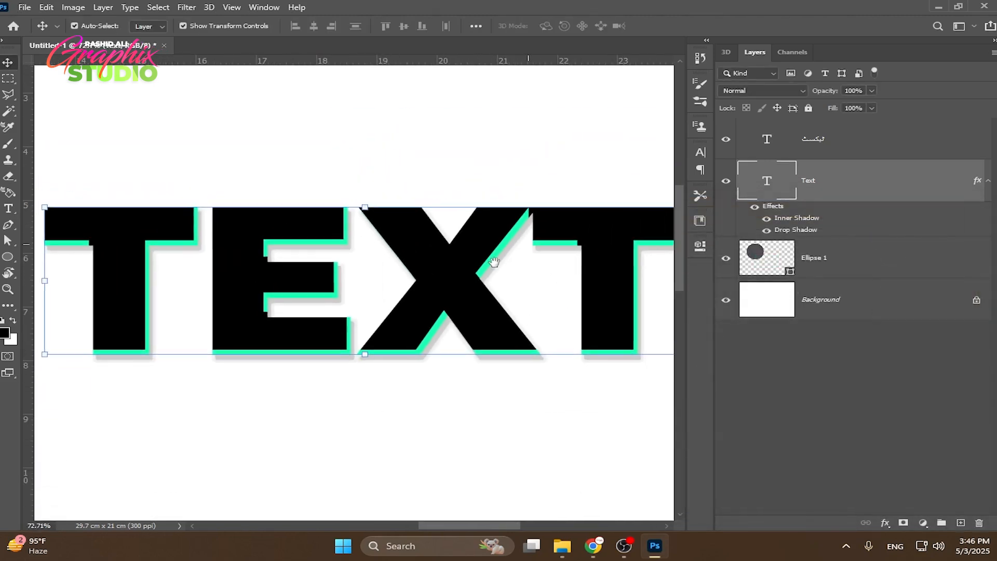
{"action": "scroll", "coordinate": [505, 272], "scroll_direction": "up", "scroll_amount": 1}
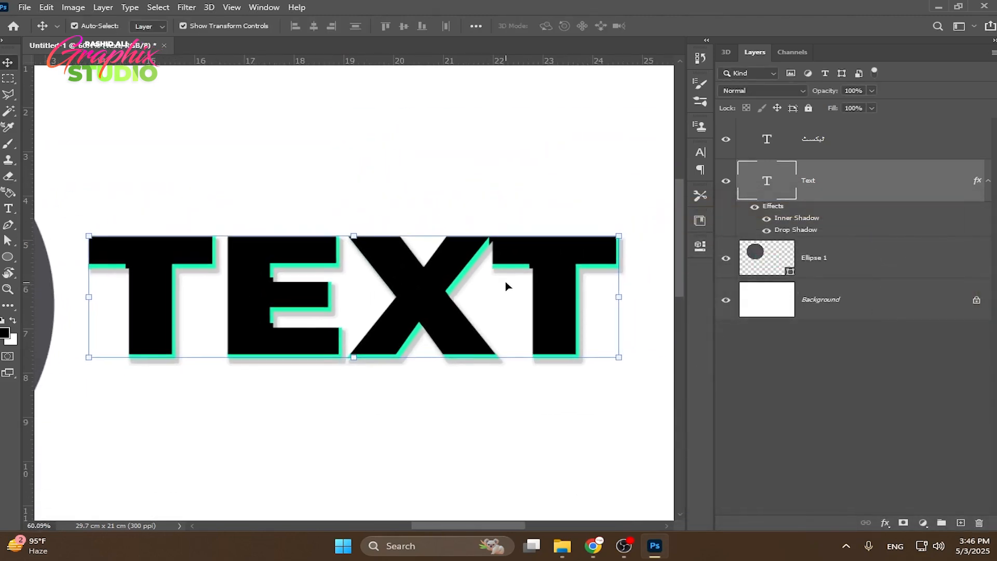
Turn off the English word's Drop Shadow and set its Inner Shadow choke to 48% and size to 27 px
{"action": "double_click", "coordinate": [797, 218]}
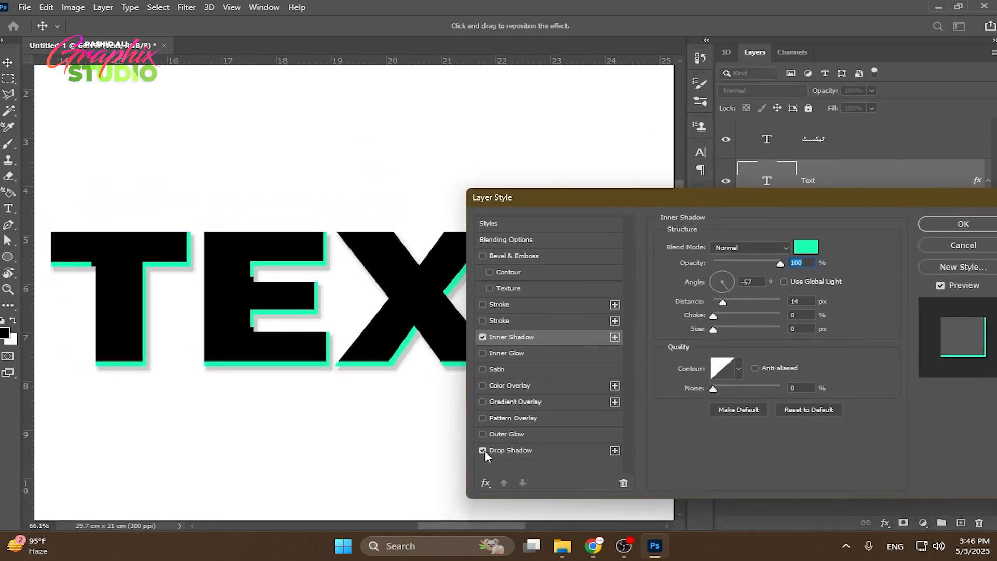
{"action": "left_click", "coordinate": [483, 450]}
{"action": "left_click_drag", "start_coordinate": [730, 302], "coordinate": [724, 329]}
Set the inner shadow's color to dark gray #525252 and its distance to 10 px, and apply the layer style
{"action": "left_click", "coordinate": [805, 248]}
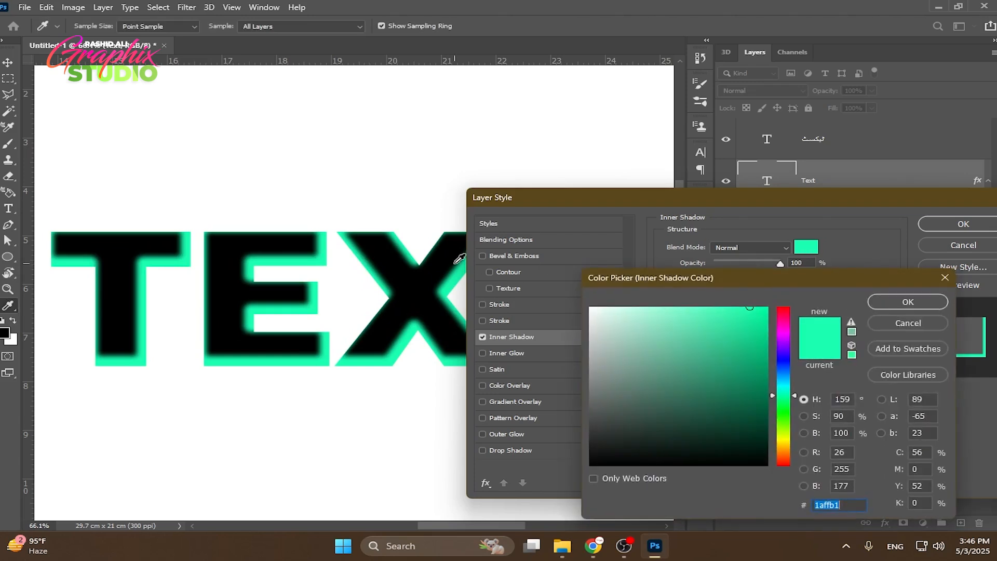
{"action": "left_click", "coordinate": [444, 282]}
{"action": "mouse_move", "coordinate": [595, 462]}
{"action": "left_mouse_down"}
{"action": "mouse_move", "coordinate": [591, 405]}
{"action": "mouse_move", "coordinate": [590, 415]}
{"action": "left_mouse_up"}
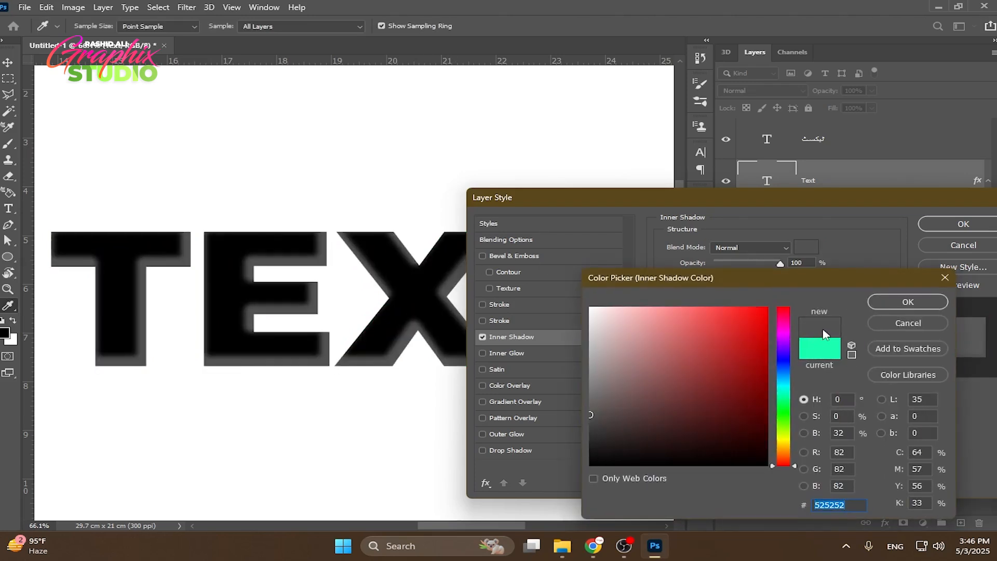
{"action": "left_click", "coordinate": [882, 302]}
{"action": "left_click_drag", "start_coordinate": [723, 302], "coordinate": [720, 302]}
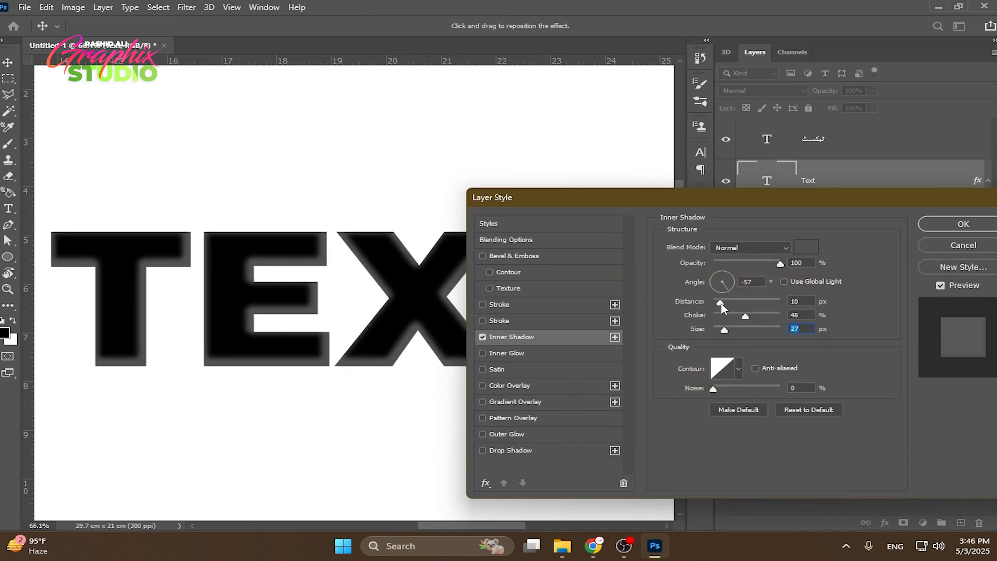
{"action": "left_click", "coordinate": [949, 224]}
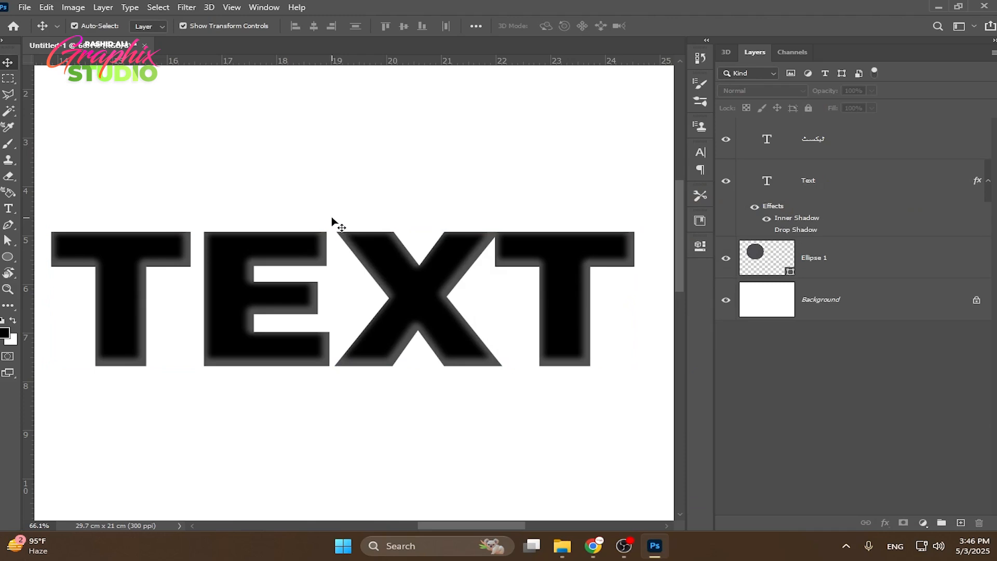
Reopen the English word's Inner Shadow settings and change the shadow color to bright orange
{"action": "double_click", "coordinate": [798, 220]}
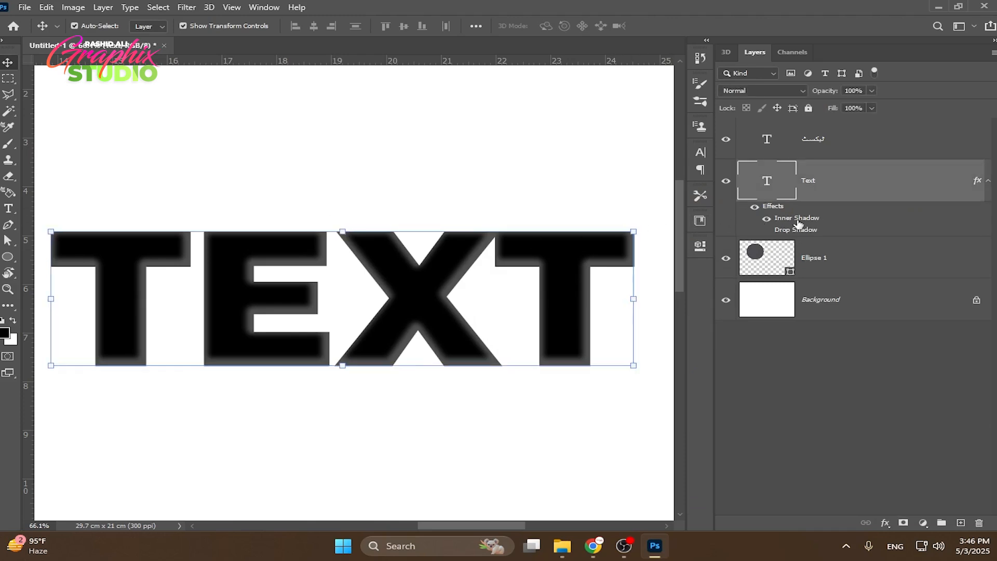
{"action": "left_click", "coordinate": [787, 247]}
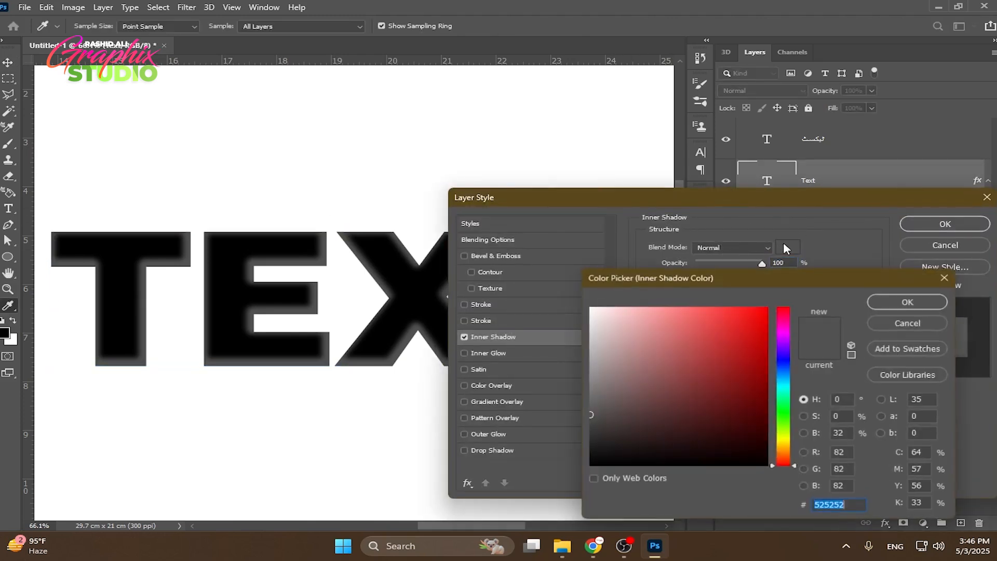
{"action": "left_click", "coordinate": [784, 371]}
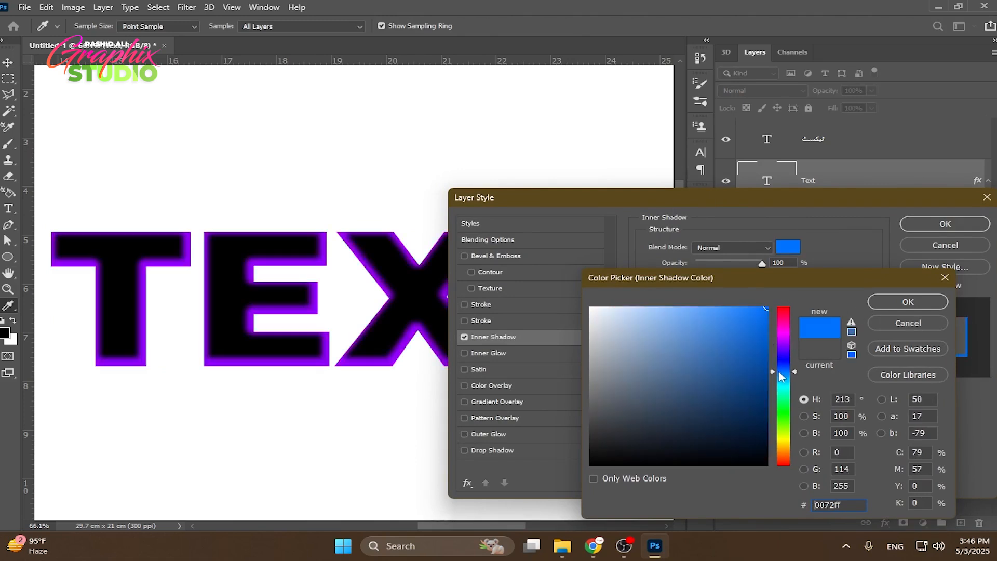
{"action": "left_click_drag", "start_coordinate": [774, 399], "coordinate": [774, 454]}
{"action": "left_click", "coordinate": [906, 301]}
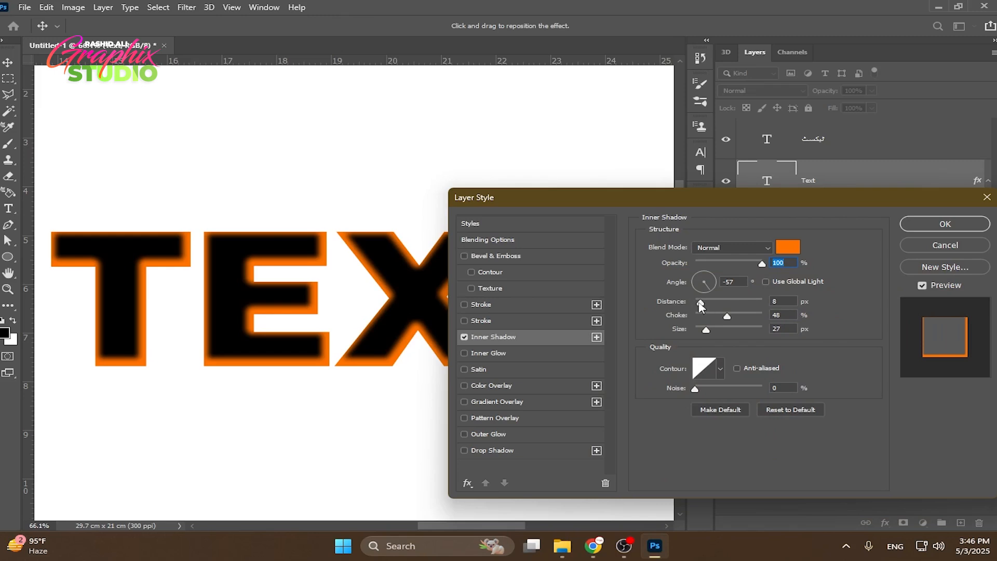
Set the inner shadow's distance to 16 px and choke to 8%, apply the style and inspect the letters up close
{"action": "left_click_drag", "start_coordinate": [702, 307], "coordinate": [702, 317]}
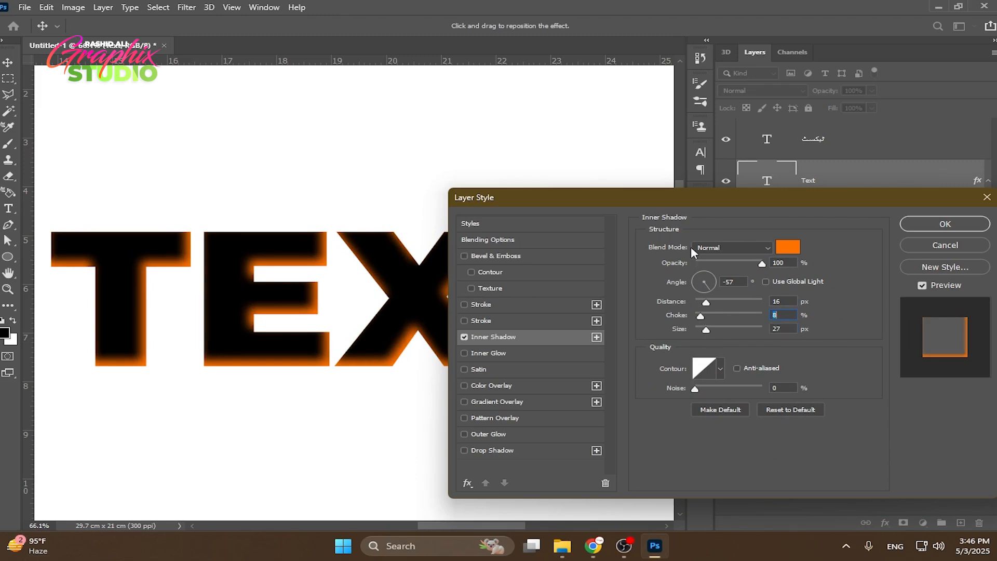
{"action": "left_click_drag", "start_coordinate": [695, 198], "coordinate": [675, 196]}
{"action": "left_click", "coordinate": [927, 223]}
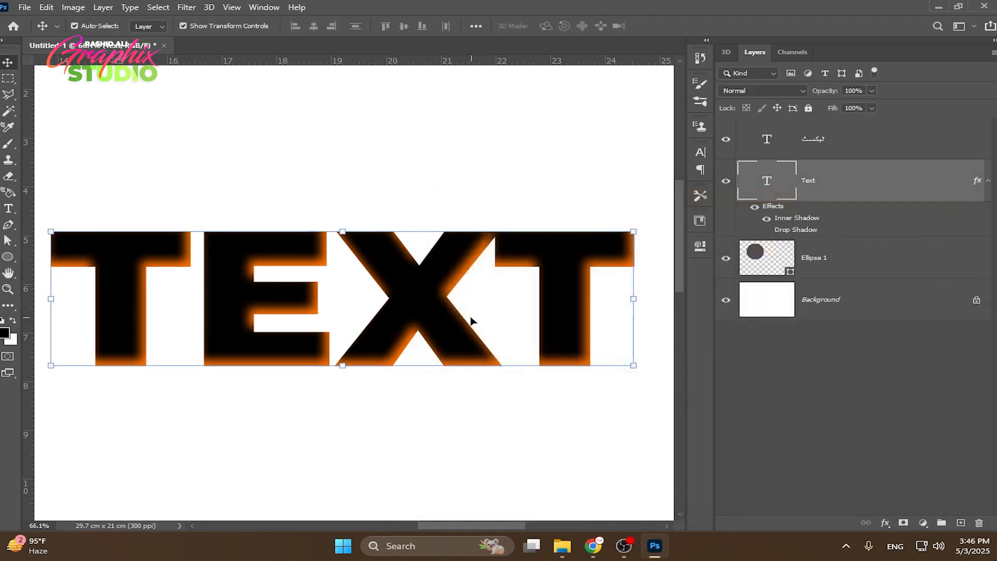
{"action": "left_click", "coordinate": [471, 160]}
{"action": "scroll", "coordinate": [372, 272], "scroll_direction": "up", "scroll_amount": 3}
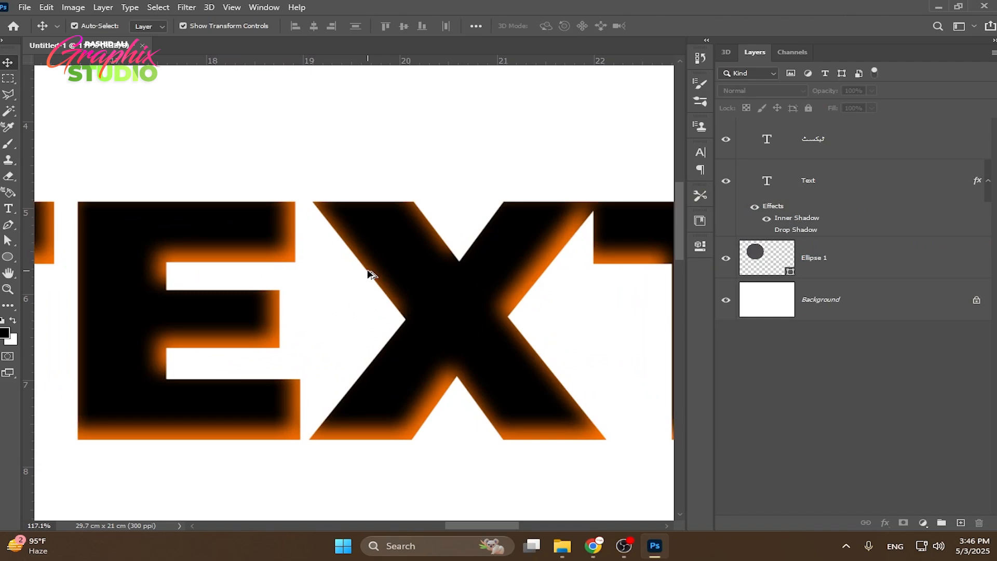
{"action": "scroll", "coordinate": [372, 271], "scroll_direction": "down", "scroll_amount": 3}
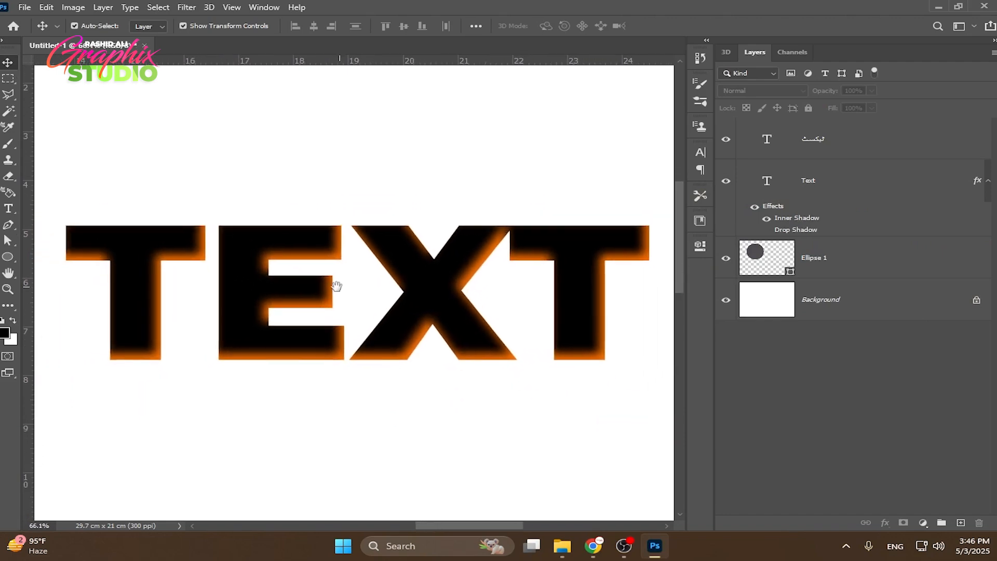
Turn off Inner Shadow on the English word and enable Outer Glow instead
{"action": "double_click", "coordinate": [794, 219]}
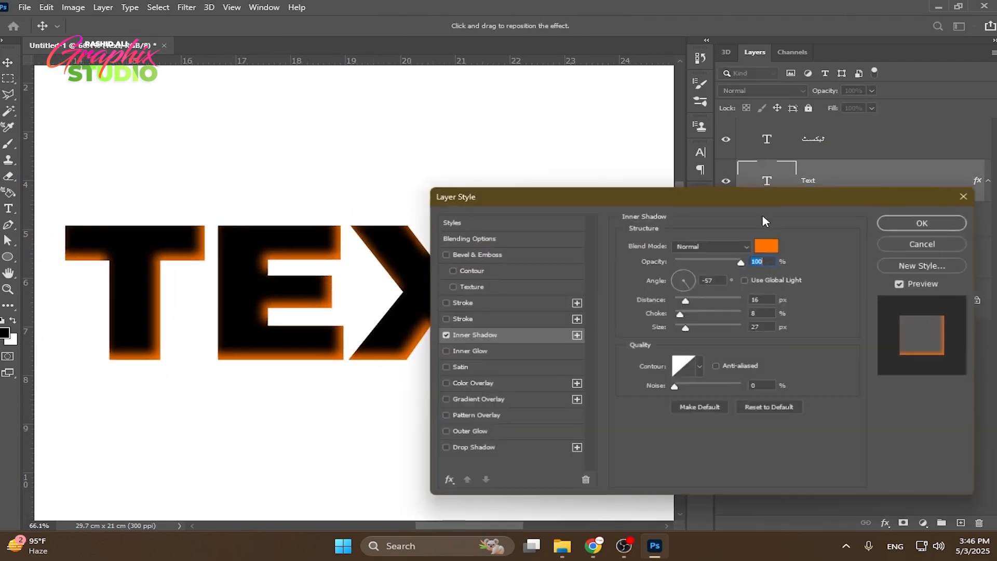
{"action": "left_click_drag", "start_coordinate": [652, 199], "coordinate": [757, 174]}
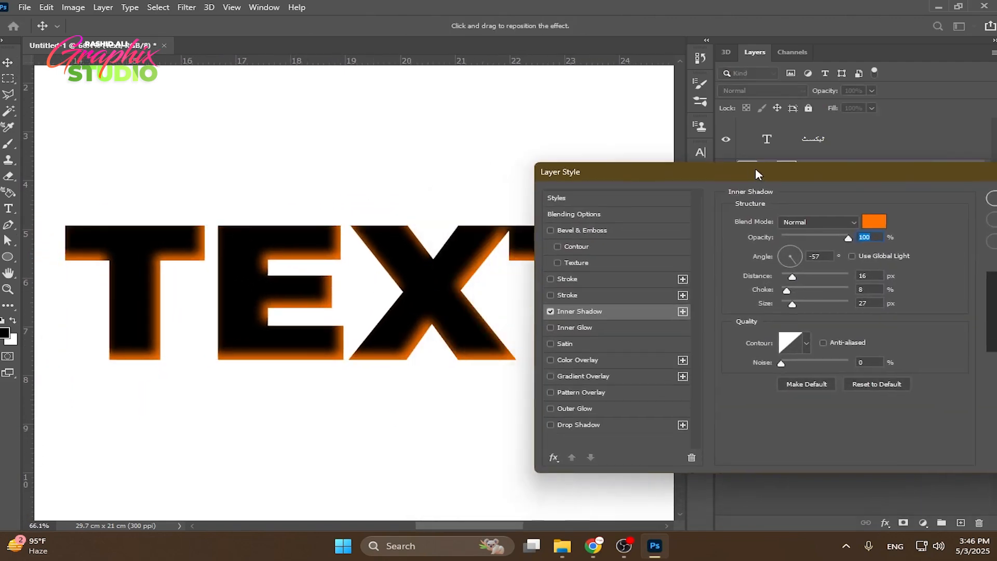
{"action": "left_click", "coordinate": [549, 311]}
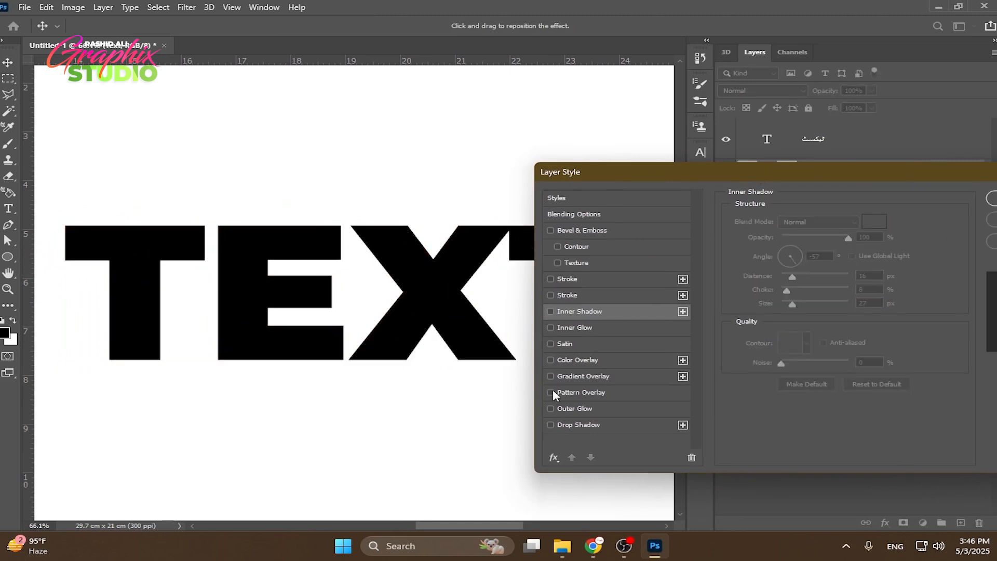
{"action": "left_click", "coordinate": [550, 408]}
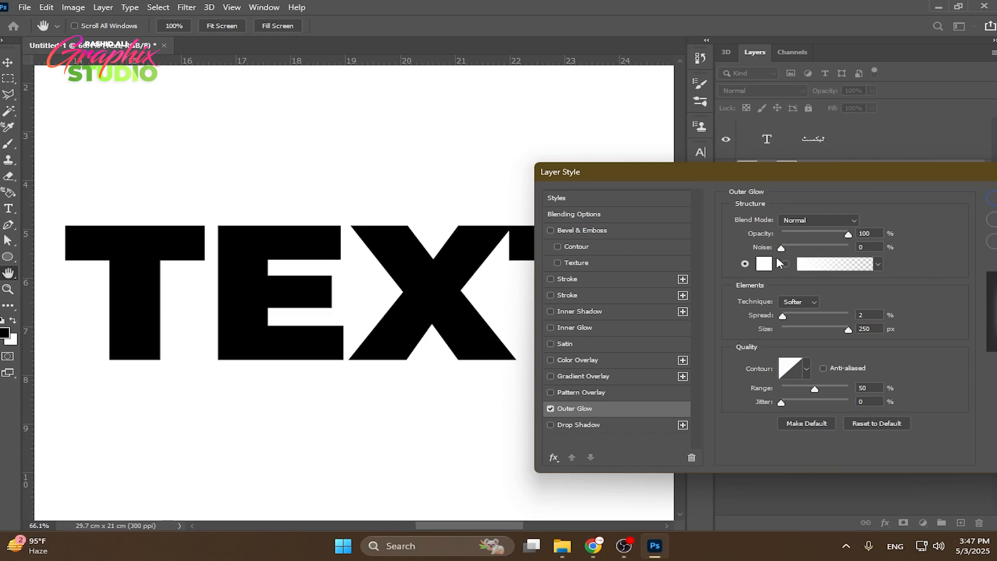
Set the outer glow's blend mode to Normal and its color to red #ff0000
{"action": "left_click", "coordinate": [806, 223]}
{"action": "left_click", "coordinate": [806, 231]}
{"action": "left_click", "coordinate": [769, 265]}
{"action": "left_click", "coordinate": [882, 321]}
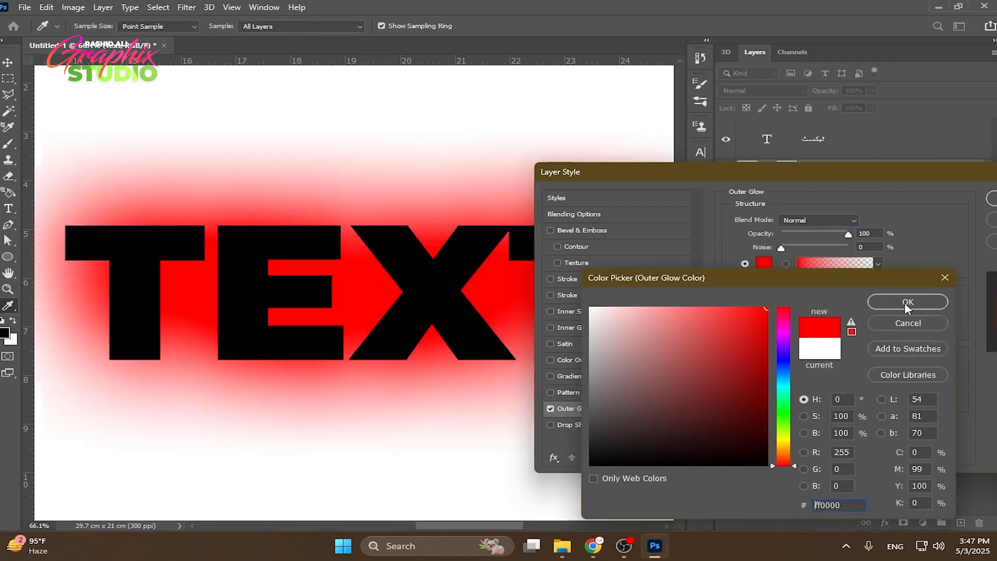
{"action": "left_click", "coordinate": [906, 303]}
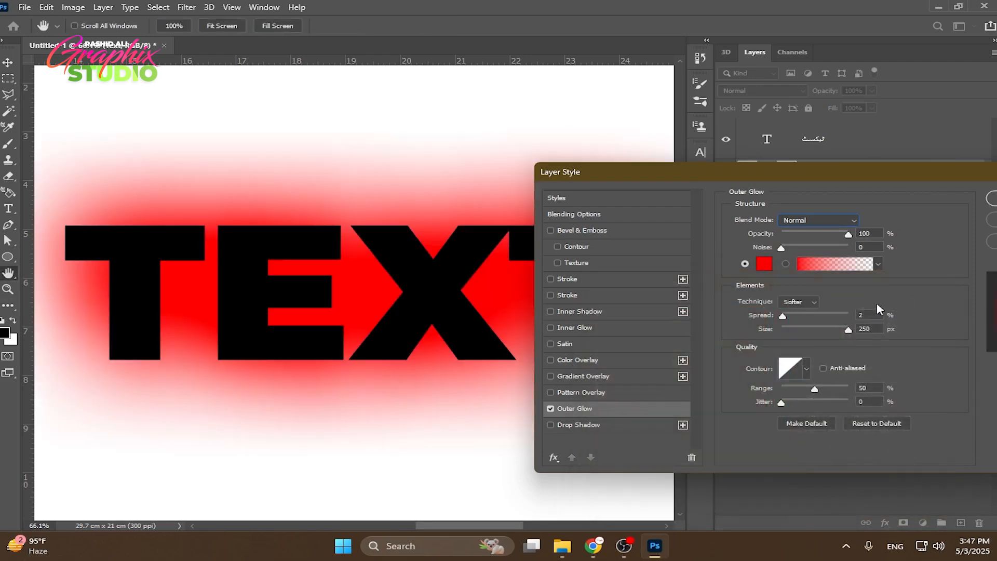
{"action": "left_click", "coordinate": [785, 263]}
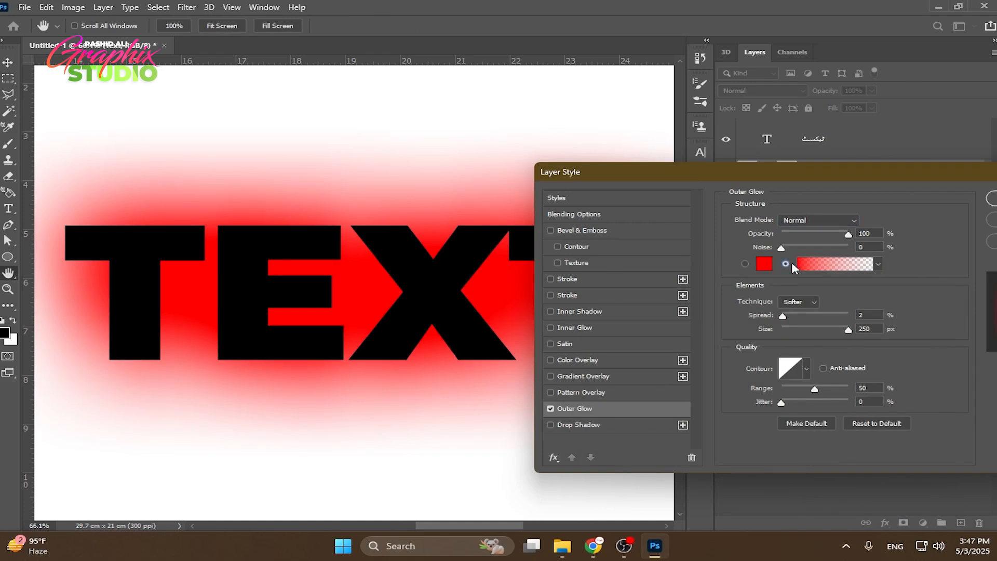
{"action": "left_click", "coordinate": [820, 264]}
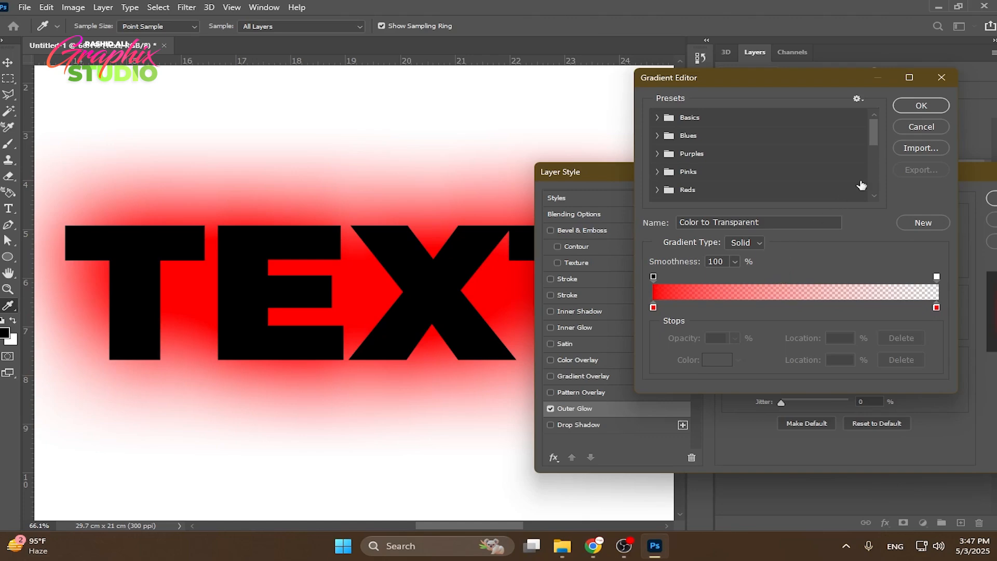
{"action": "left_click", "coordinate": [909, 128]}
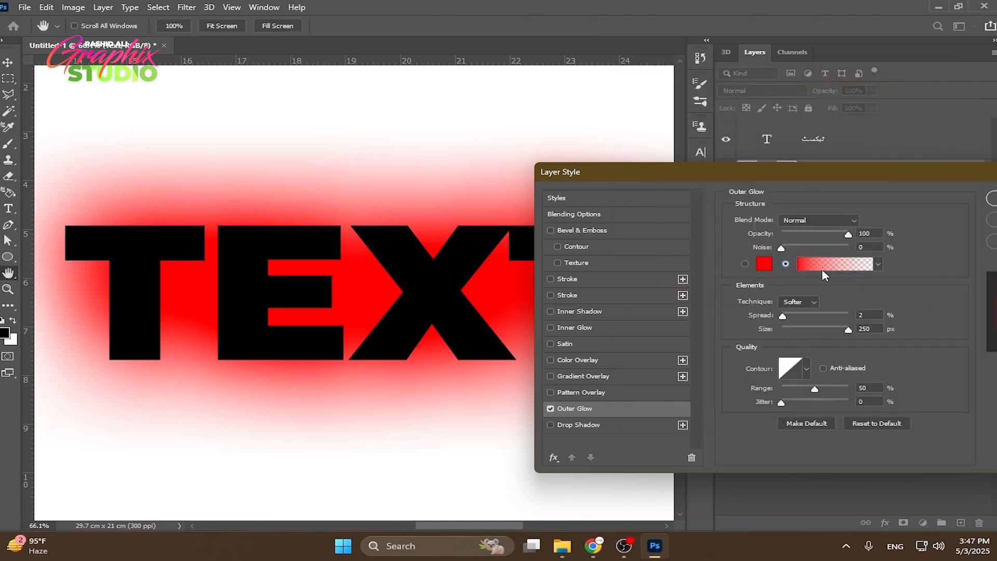
{"action": "left_click", "coordinate": [745, 264]}
Set the outer glow's opacity to 71%, spread to 0% and size to 92 px, keeping Normal blending, and apply the style
{"action": "mouse_move", "coordinate": [837, 238]}
{"action": "left_mouse_down"}
{"action": "mouse_move", "coordinate": [790, 238]}
{"action": "mouse_move", "coordinate": [830, 236]}
{"action": "left_mouse_up"}
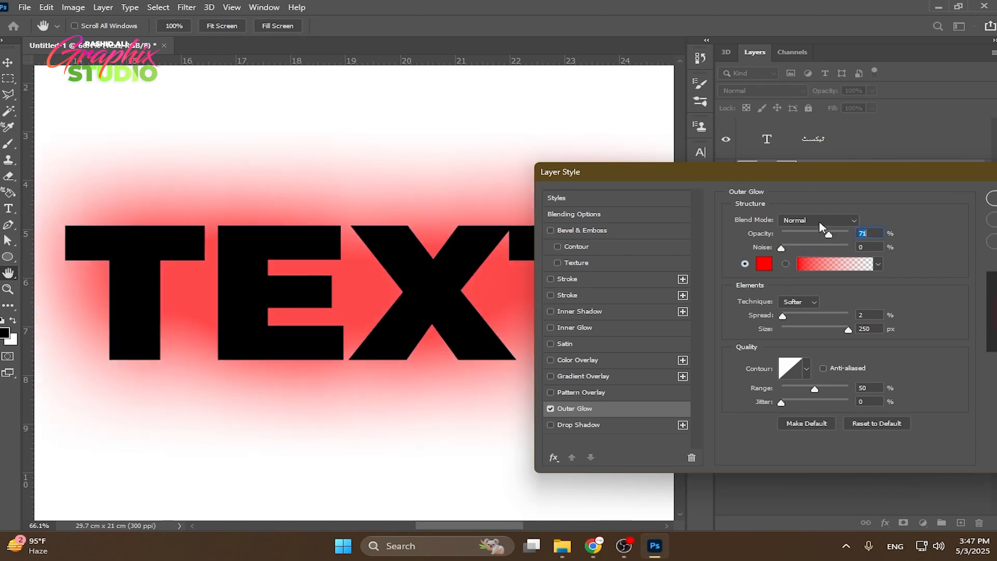
{"action": "left_click", "coordinate": [821, 222]}
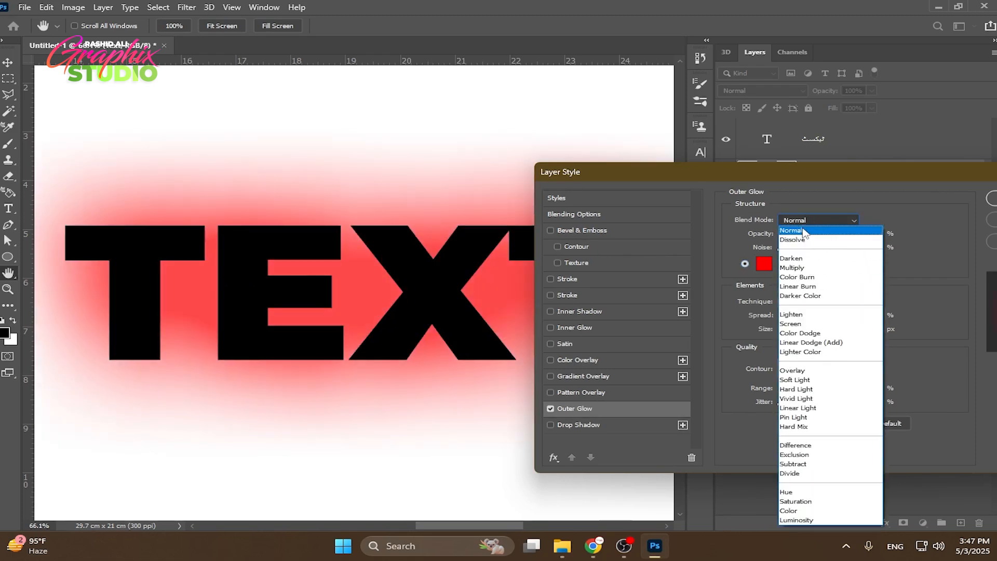
{"action": "left_click", "coordinate": [799, 230]}
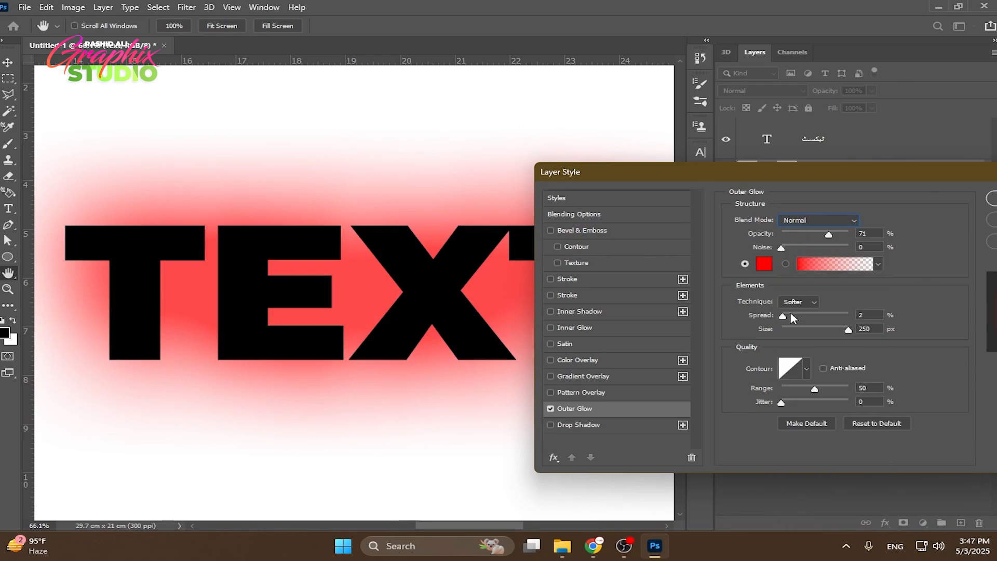
{"action": "mouse_move", "coordinate": [827, 332]}
{"action": "left_mouse_down"}
{"action": "mouse_move", "coordinate": [761, 334]}
{"action": "mouse_move", "coordinate": [788, 318]}
{"action": "mouse_move", "coordinate": [799, 330]}
{"action": "mouse_move", "coordinate": [781, 315]}
{"action": "mouse_move", "coordinate": [808, 330]}
{"action": "left_mouse_up"}
{"action": "left_click_drag", "start_coordinate": [836, 175], "coordinate": [770, 175]}
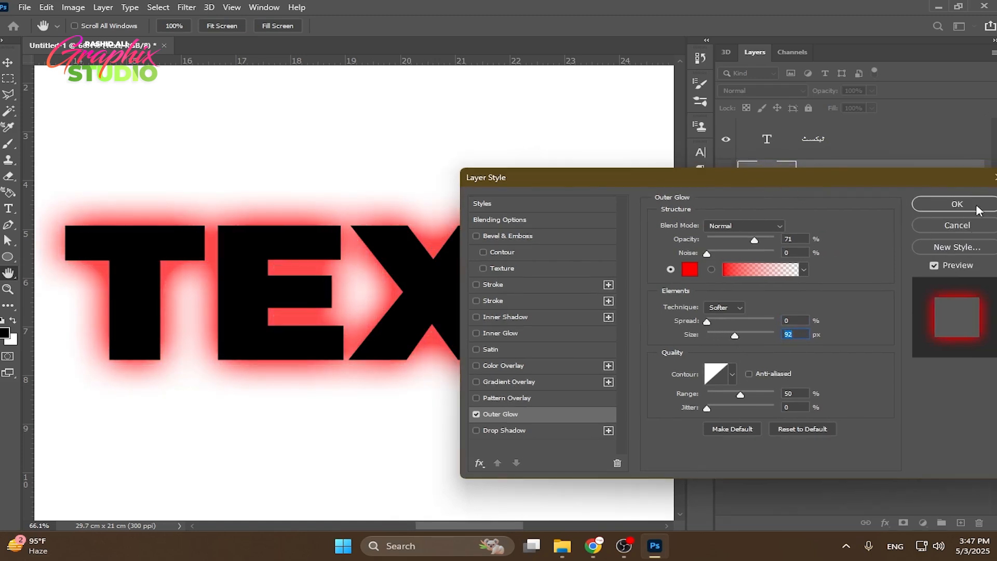
{"action": "left_click", "coordinate": [957, 200]}
Change the English word's text color to red #ff0000
{"action": "key", "text": "t"}
{"action": "left_click", "coordinate": [552, 26]}
{"action": "left_click", "coordinate": [764, 310]}
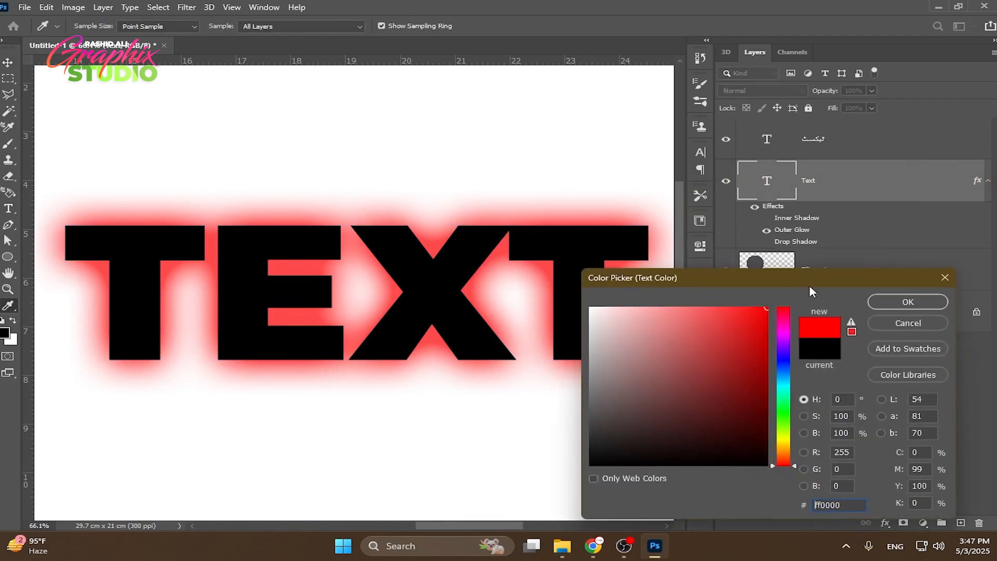
{"action": "left_click", "coordinate": [904, 301]}
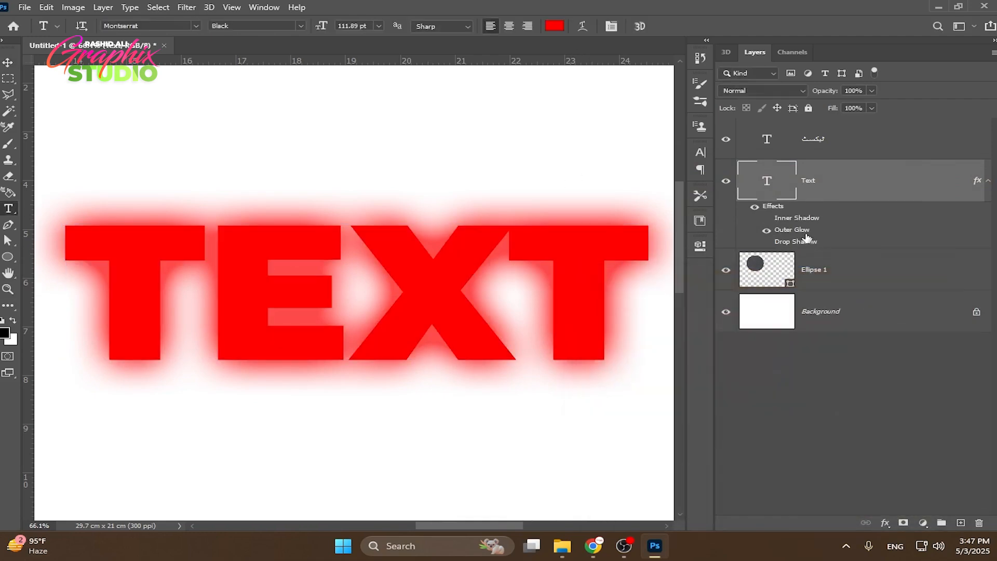
Reopen the English word's Outer Glow and set a dark red color, 47% opacity and 46 px size
{"action": "double_click", "coordinate": [806, 234]}
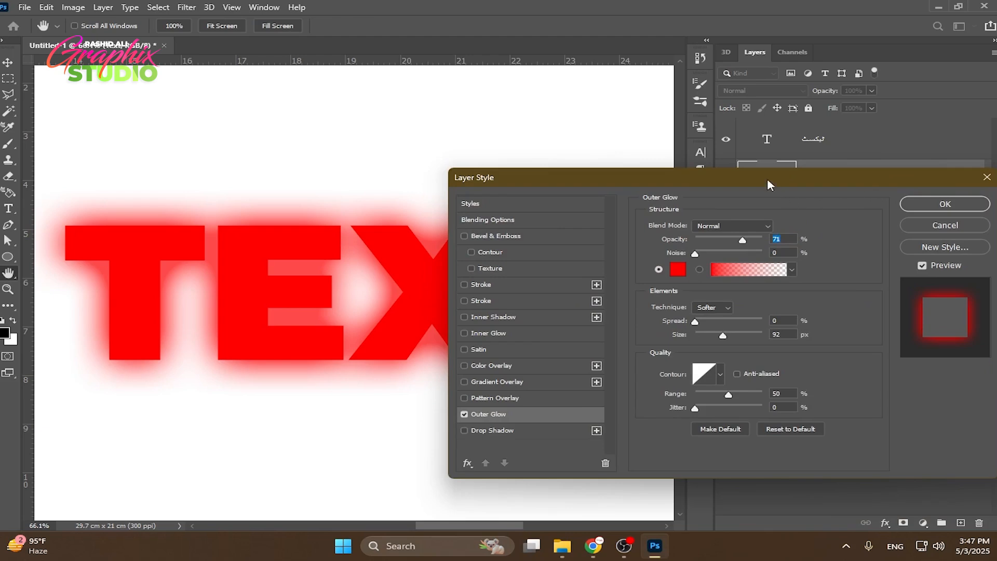
{"action": "left_click_drag", "start_coordinate": [768, 178], "coordinate": [843, 221]}
{"action": "left_click", "coordinate": [753, 312]}
{"action": "left_click_drag", "start_coordinate": [751, 304], "coordinate": [789, 370]}
{"action": "left_click", "coordinate": [908, 302]}
{"action": "left_click_drag", "start_coordinate": [817, 274], "coordinate": [802, 274]}
{"action": "mouse_move", "coordinate": [781, 355]}
{"action": "left_mouse_down"}
{"action": "mouse_move", "coordinate": [771, 357]}
{"action": "mouse_move", "coordinate": [787, 369]}
{"action": "left_mouse_up"}
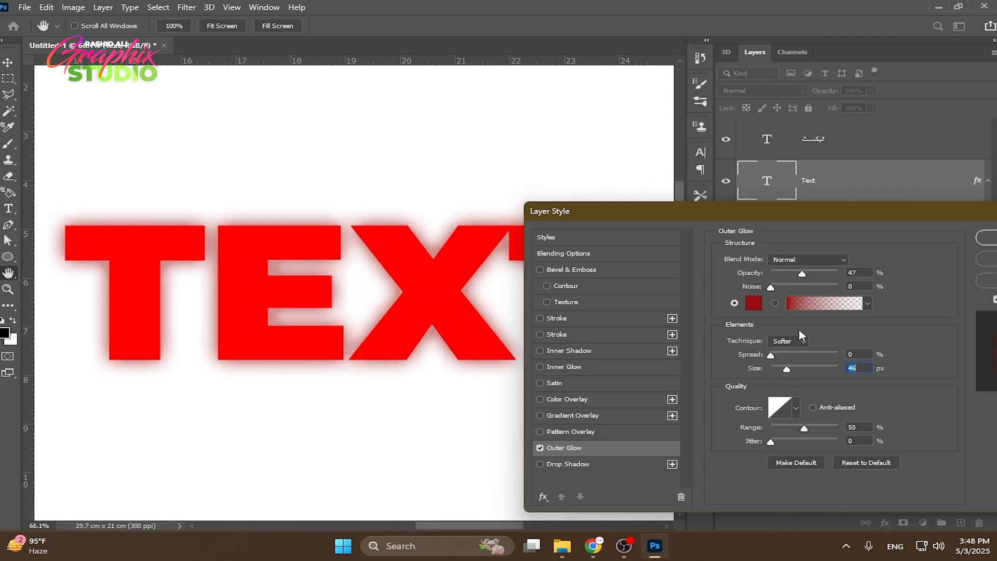
Change the outer glow's color to light red #ff3838, its opacity to 38% and its size to 49 px
{"action": "left_click", "coordinate": [753, 303]}
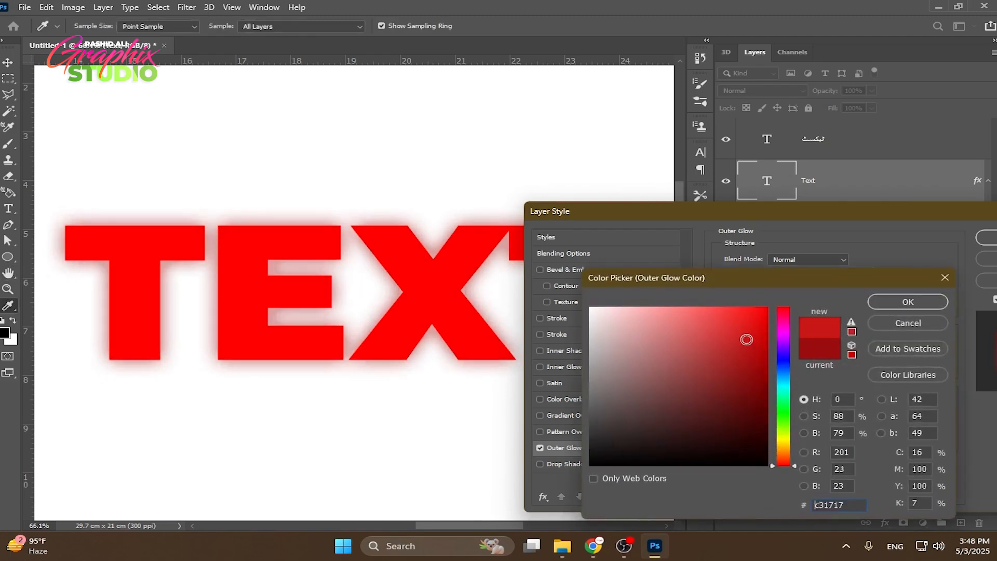
{"action": "left_click_drag", "start_coordinate": [747, 340], "coordinate": [729, 307]}
{"action": "left_click", "coordinate": [912, 302]}
{"action": "mouse_move", "coordinate": [787, 370]}
{"action": "left_mouse_down"}
{"action": "mouse_move", "coordinate": [801, 367]}
{"action": "mouse_move", "coordinate": [787, 367]}
{"action": "left_mouse_up"}
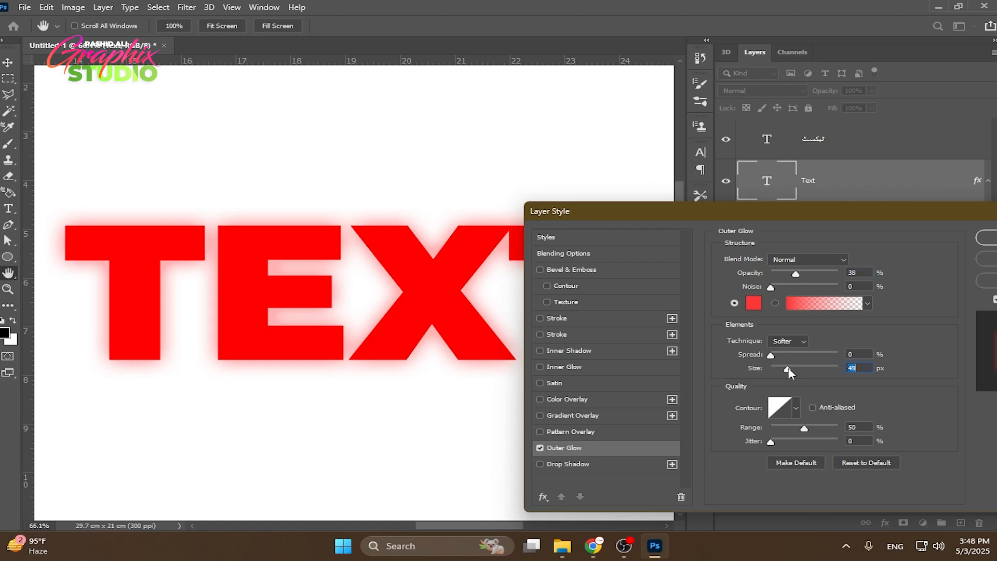
Change the outer glow's color to golden yellow
{"action": "left_click", "coordinate": [753, 302]}
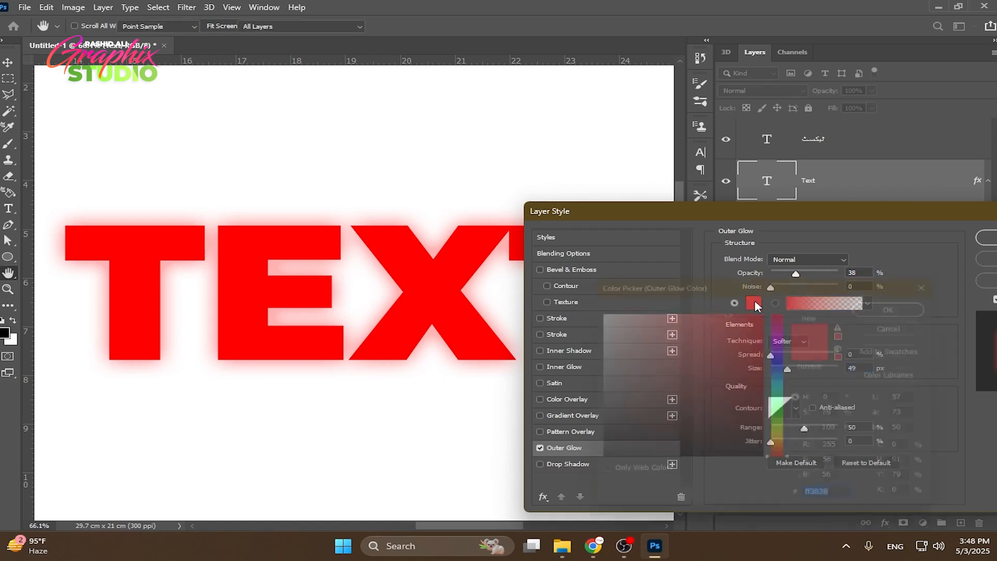
{"action": "left_click", "coordinate": [782, 377]}
{"action": "left_click_drag", "start_coordinate": [782, 389], "coordinate": [782, 445]}
{"action": "left_click", "coordinate": [902, 306]}
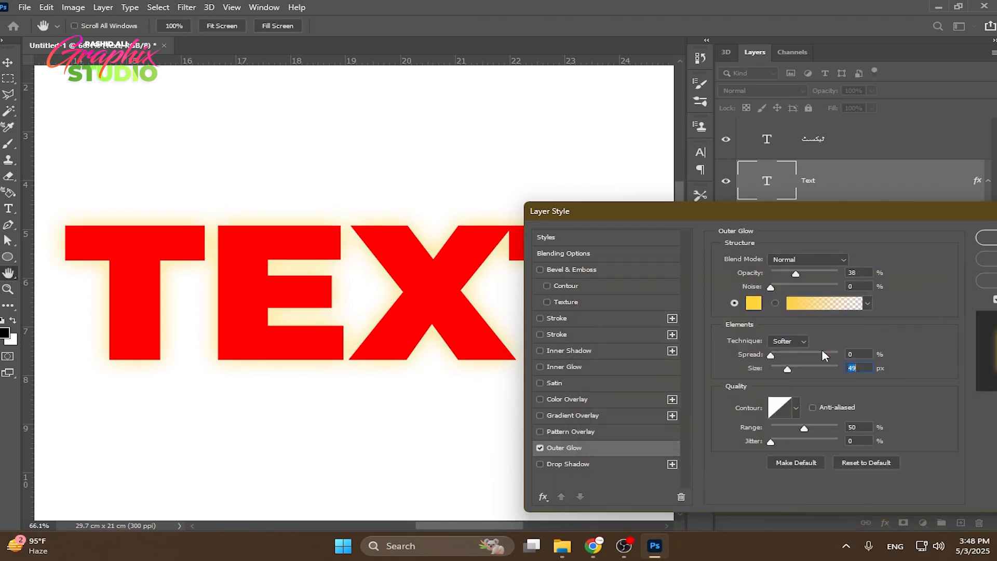
Set the outer glow's size to 234 px and its spread to 26%
{"action": "left_click", "coordinate": [825, 353]}
{"action": "left_click", "coordinate": [835, 368]}
{"action": "left_click_drag", "start_coordinate": [824, 354], "coordinate": [786, 356]}
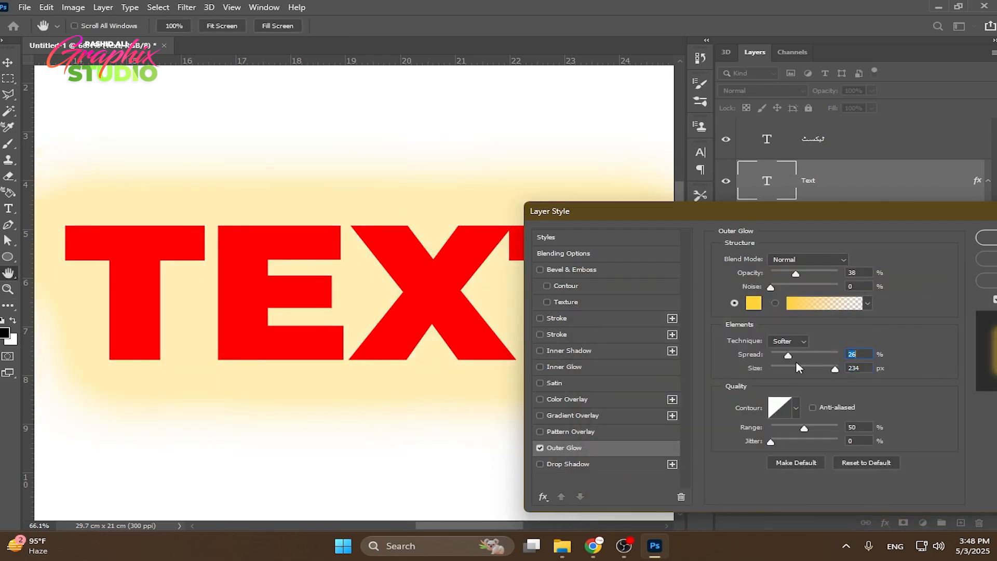
Change the outer glow's color to pure red #ff0000 and reduce its size to 57 px and spread to 1%
{"action": "left_click", "coordinate": [804, 367]}
{"action": "left_click", "coordinate": [754, 302]}
{"action": "left_click_drag", "start_coordinate": [758, 310], "coordinate": [770, 297]}
{"action": "left_click", "coordinate": [784, 308]}
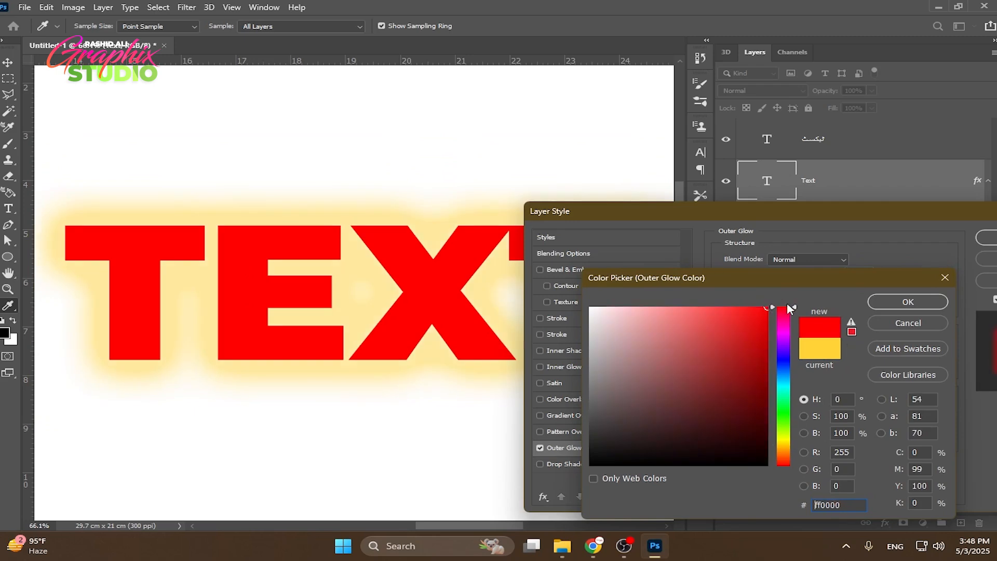
{"action": "left_click", "coordinate": [907, 302]}
{"action": "left_click_drag", "start_coordinate": [795, 368], "coordinate": [771, 356]}
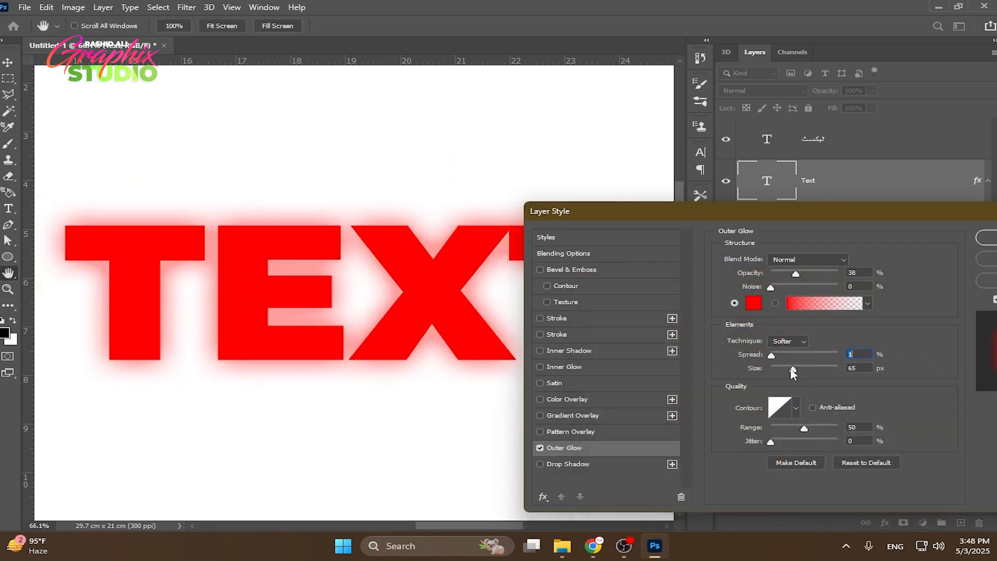
Try the Screen blend mode on the outer glow and switch it back to Normal
{"action": "left_click", "coordinate": [818, 259]}
{"action": "left_click", "coordinate": [783, 324]}
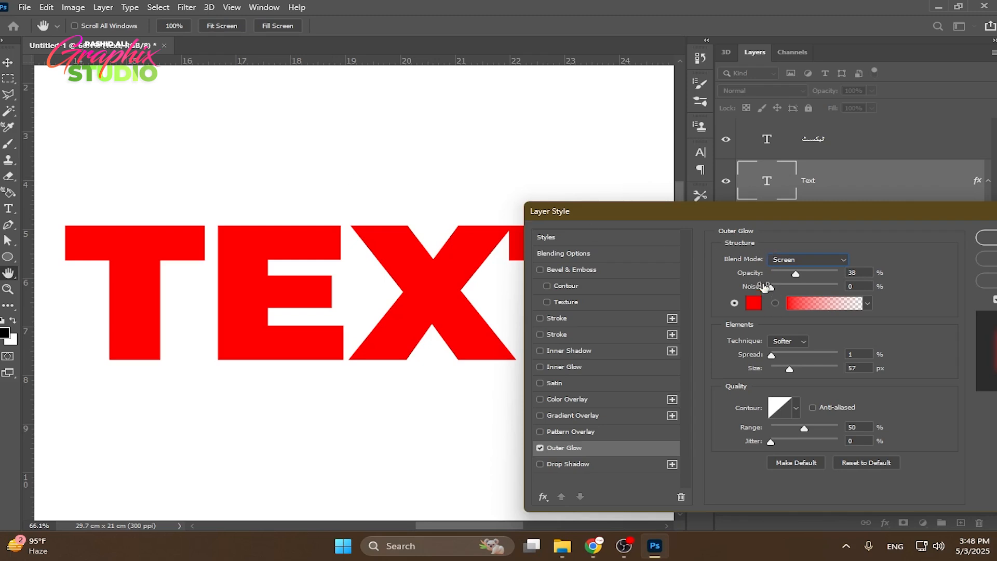
{"action": "left_click", "coordinate": [788, 264]}
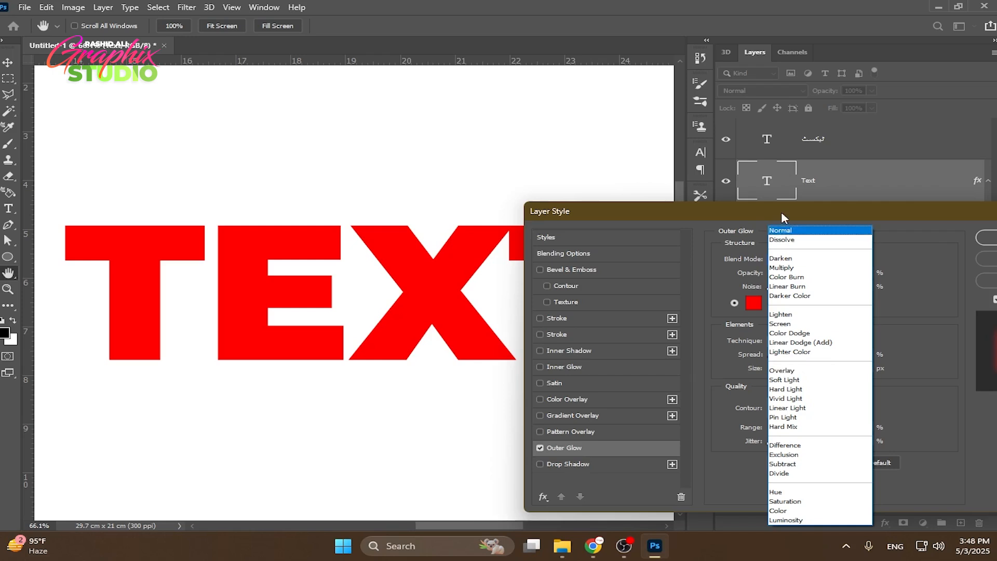
{"action": "left_click", "coordinate": [787, 234]}
{"action": "left_click", "coordinate": [794, 260]}
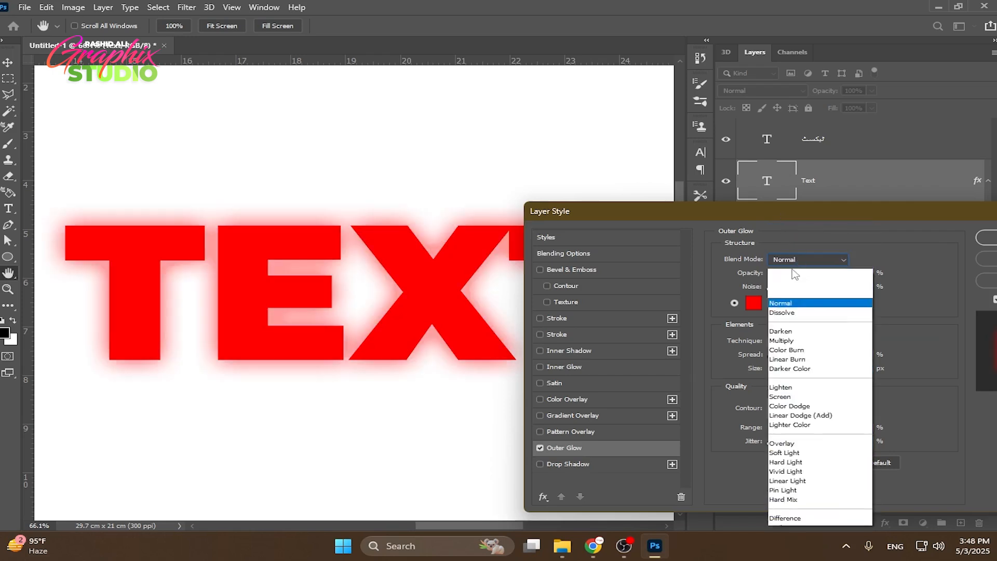
{"action": "left_click", "coordinate": [740, 266]}
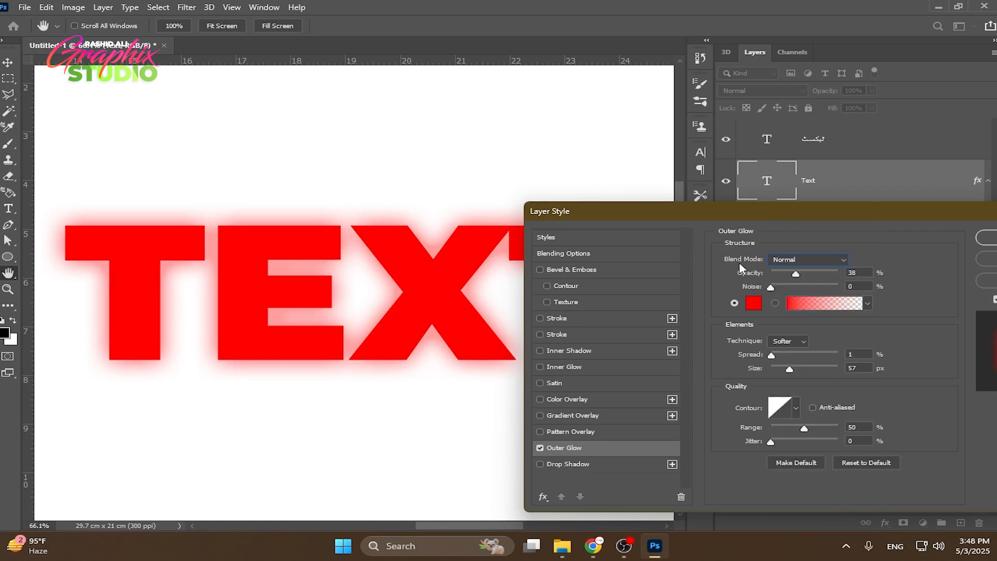
Try the Precise technique on the outer glow and return it to Softer
{"action": "left_click_drag", "start_coordinate": [796, 215], "coordinate": [796, 176]}
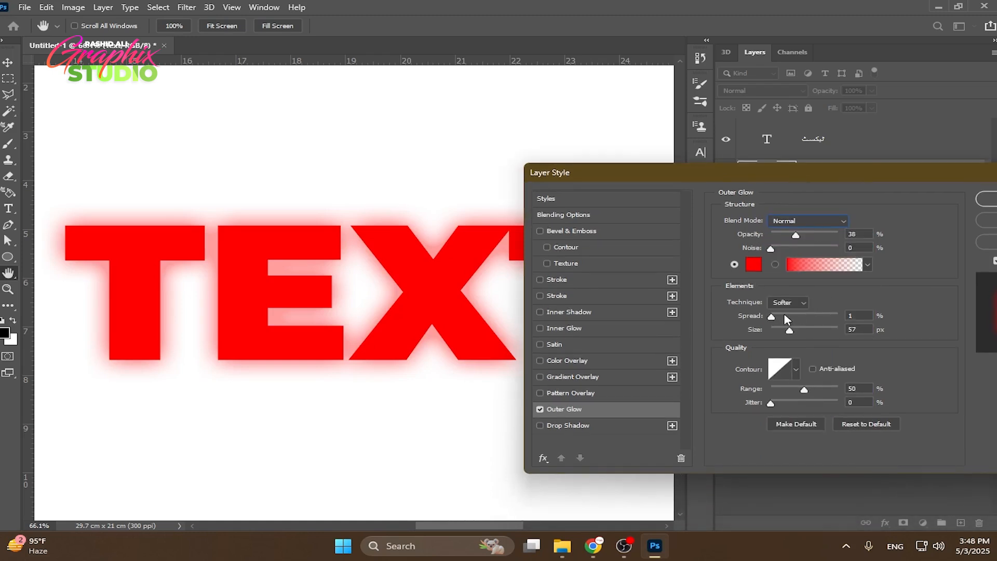
{"action": "left_click", "coordinate": [791, 302]}
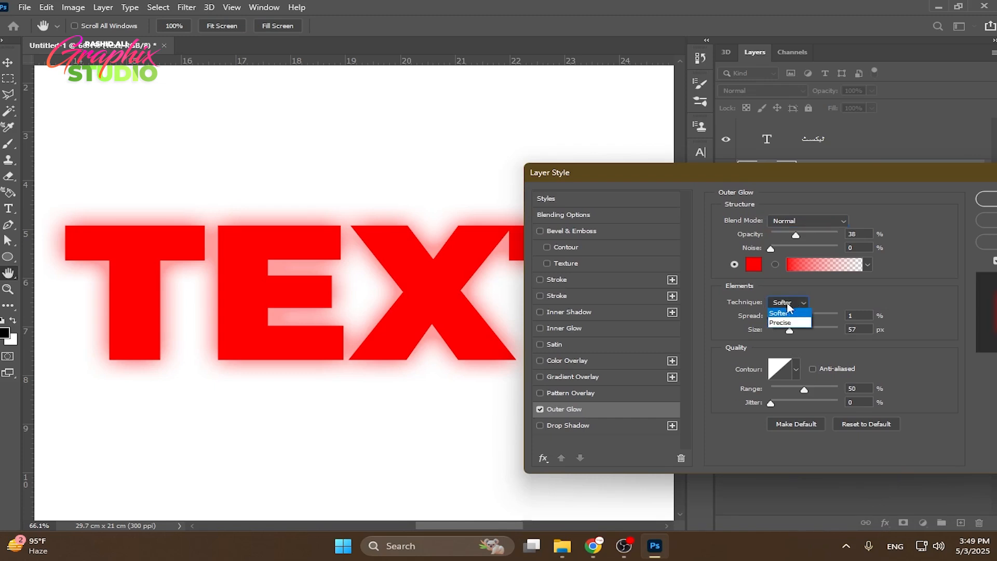
{"action": "left_click", "coordinate": [788, 323]}
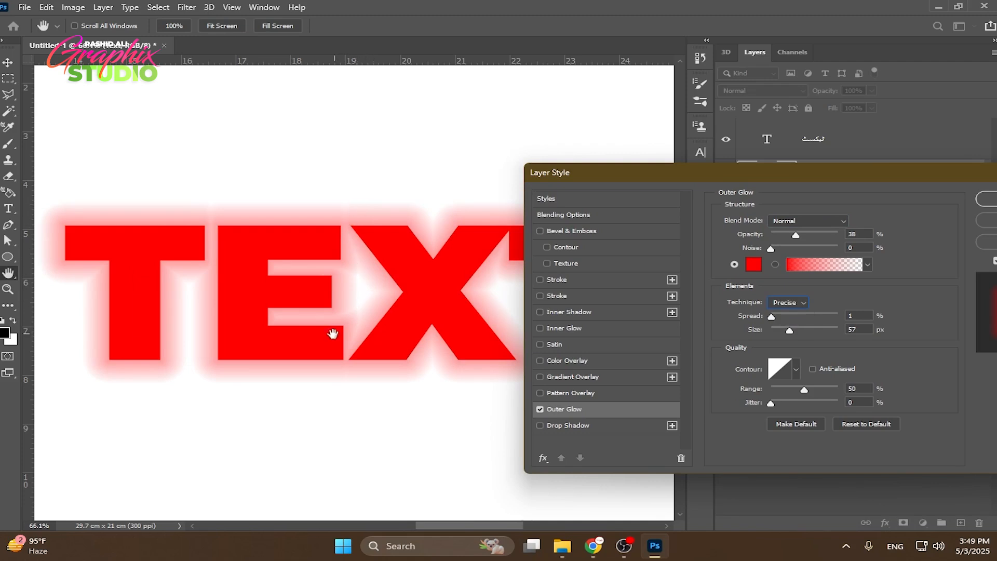
{"action": "left_click", "coordinate": [789, 302]}
{"action": "left_click", "coordinate": [795, 313]}
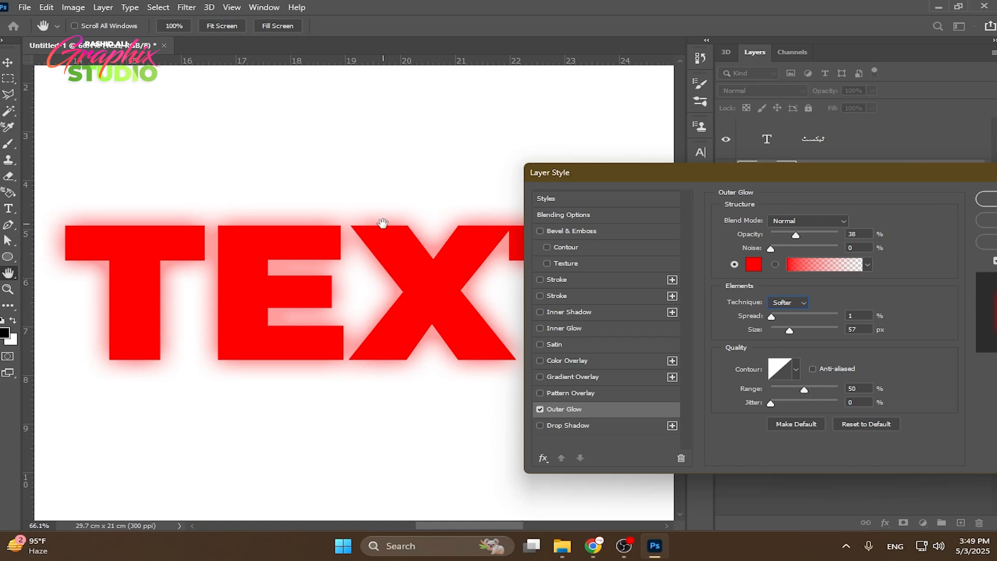
Try several contour presets on the outer glow, returning to the linear contour with a 62% range
{"action": "left_click", "coordinate": [797, 371]}
{"action": "left_click", "coordinate": [737, 399]}
{"action": "left_click", "coordinate": [757, 400]}
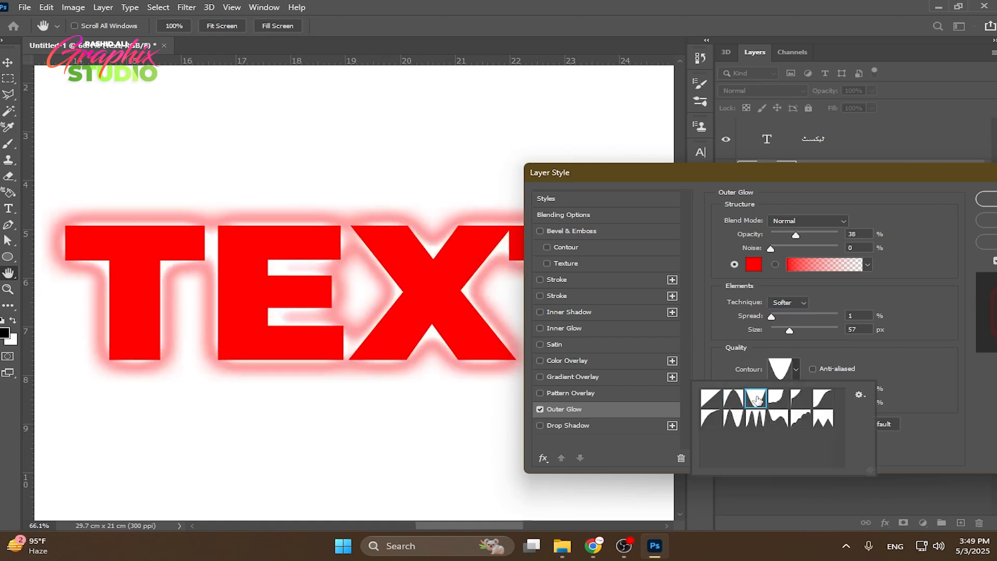
{"action": "left_click", "coordinate": [776, 400]}
{"action": "left_click", "coordinate": [805, 398]}
{"action": "left_click", "coordinate": [823, 400]}
{"action": "left_click", "coordinate": [822, 420]}
{"action": "left_click", "coordinate": [802, 419]}
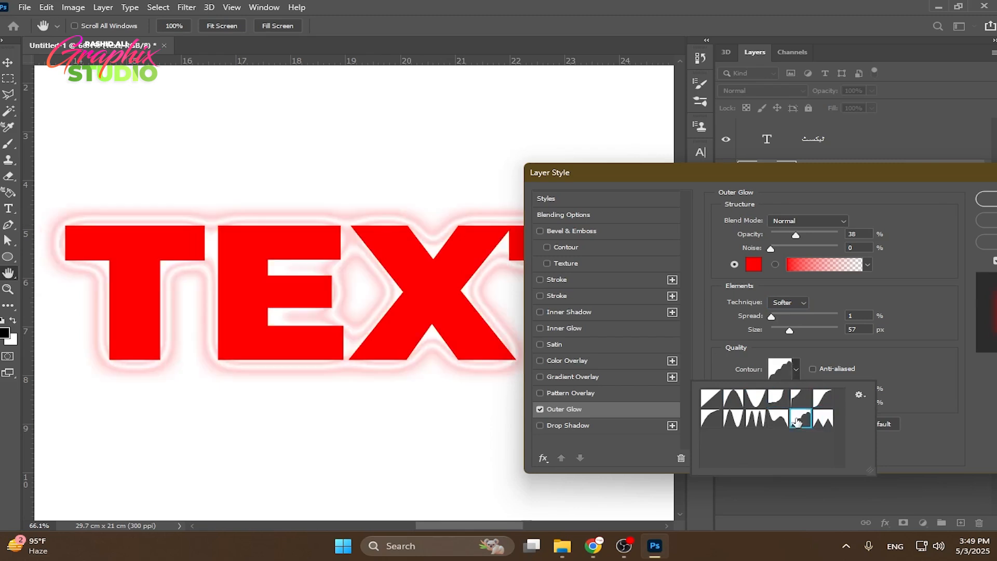
{"action": "left_click", "coordinate": [778, 420]}
{"action": "left_click", "coordinate": [861, 357]}
{"action": "left_click", "coordinate": [796, 370]}
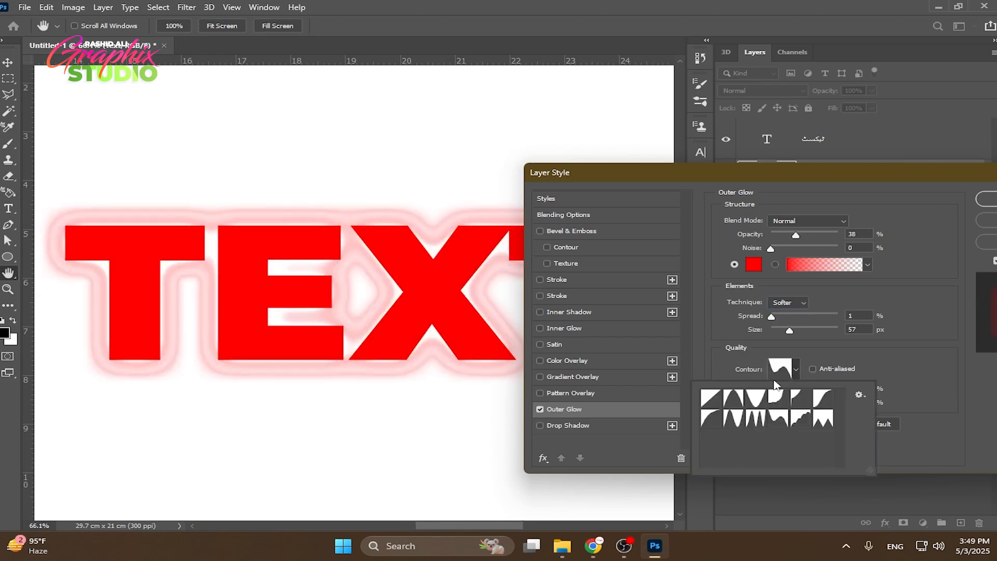
{"action": "left_click", "coordinate": [717, 399]}
{"action": "left_click", "coordinate": [723, 369]}
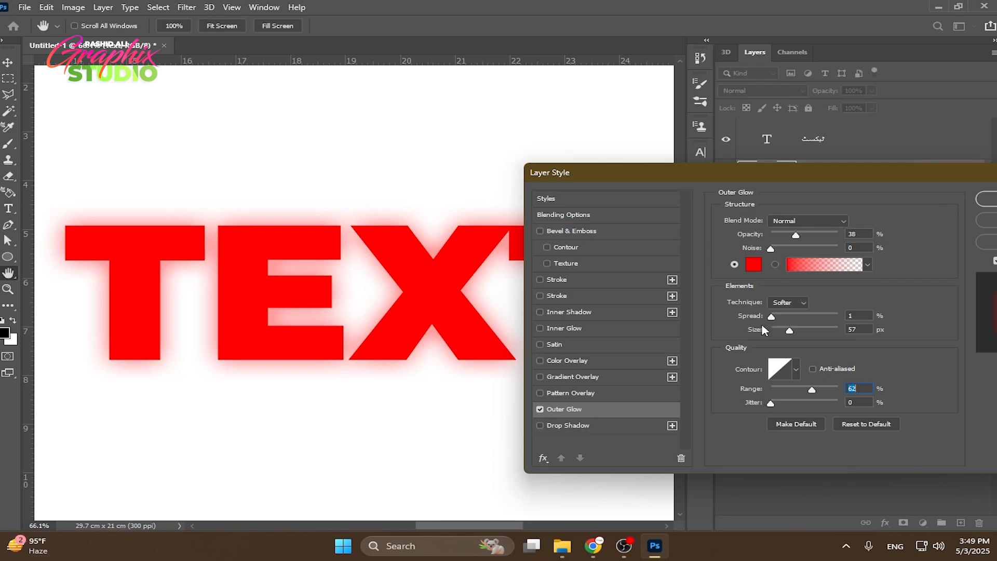
Apply the multi-peak contour to the outer glow with range 47%, jitter 41% and noise 68%
{"action": "left_click", "coordinate": [797, 370]}
{"action": "double_click", "coordinate": [754, 415]}
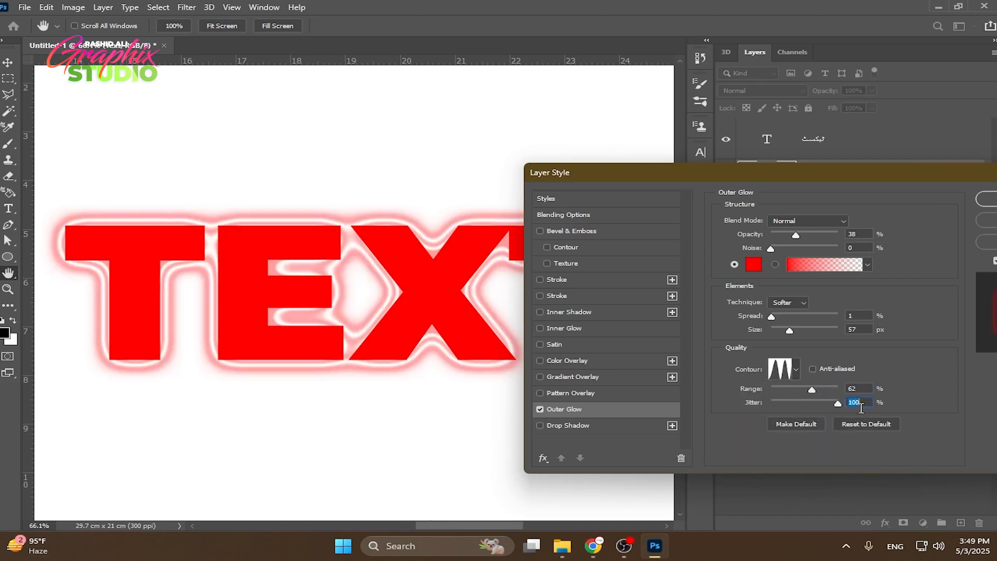
{"action": "mouse_move", "coordinate": [812, 390]}
{"action": "left_mouse_down"}
{"action": "mouse_move", "coordinate": [783, 386]}
{"action": "mouse_move", "coordinate": [840, 385]}
{"action": "mouse_move", "coordinate": [780, 402]}
{"action": "mouse_move", "coordinate": [774, 387]}
{"action": "mouse_move", "coordinate": [834, 384]}
{"action": "mouse_move", "coordinate": [802, 384]}
{"action": "mouse_move", "coordinate": [823, 401]}
{"action": "mouse_move", "coordinate": [783, 389]}
{"action": "mouse_move", "coordinate": [803, 394]}
{"action": "mouse_move", "coordinate": [798, 402]}
{"action": "left_mouse_up"}
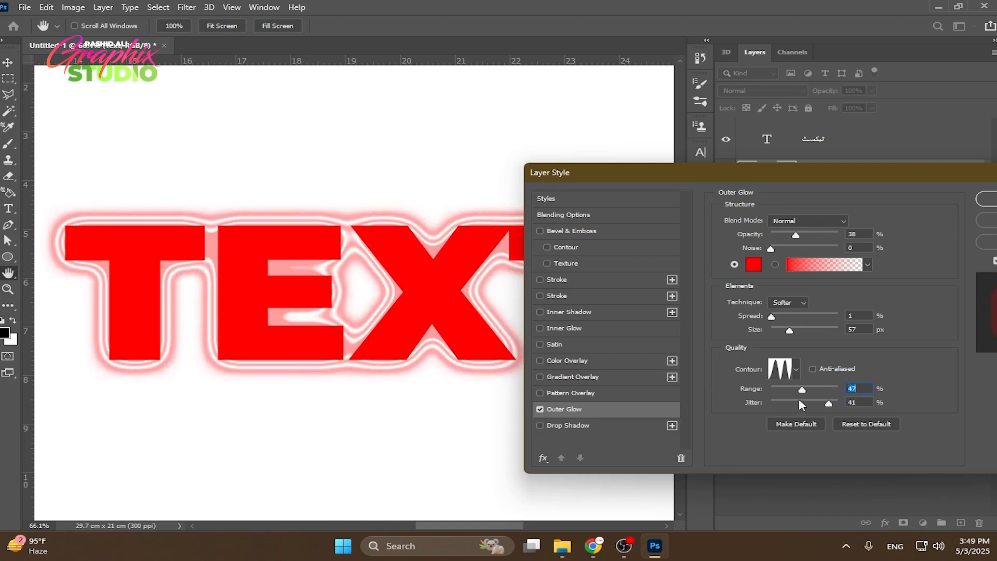
{"action": "left_click_drag", "start_coordinate": [770, 248], "coordinate": [816, 249]}
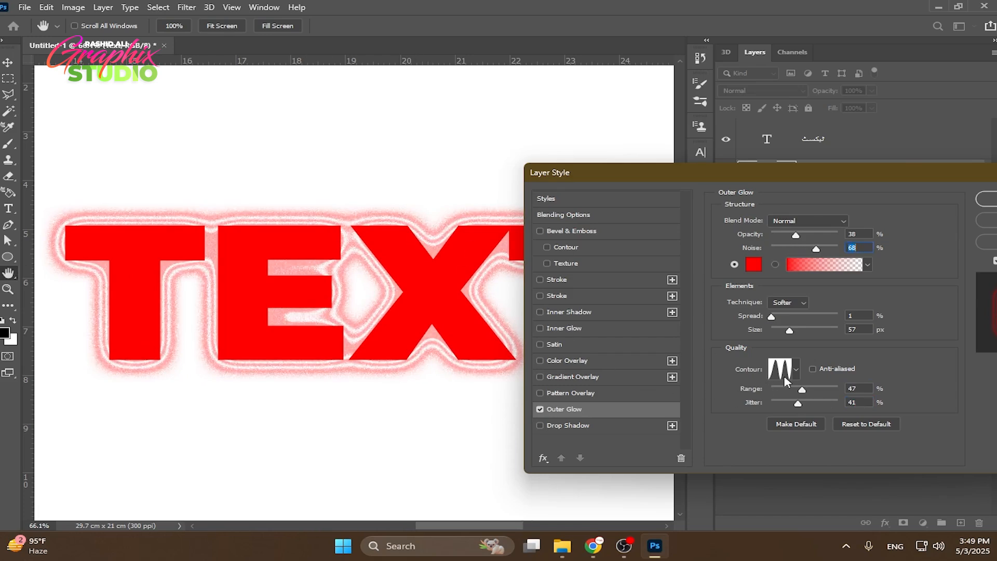
Give the outer glow the linear contour with range 37%, jitter 0% and noise 25%, and apply the style
{"action": "left_click", "coordinate": [795, 370]}
{"action": "left_click", "coordinate": [711, 398]}
{"action": "left_click", "coordinate": [751, 370]}
{"action": "left_click_drag", "start_coordinate": [801, 390], "coordinate": [763, 391]}
{"action": "mouse_move", "coordinate": [798, 403]}
{"action": "left_mouse_down"}
{"action": "mouse_move", "coordinate": [764, 403]}
{"action": "mouse_move", "coordinate": [818, 389]}
{"action": "mouse_move", "coordinate": [791, 392]}
{"action": "left_mouse_up"}
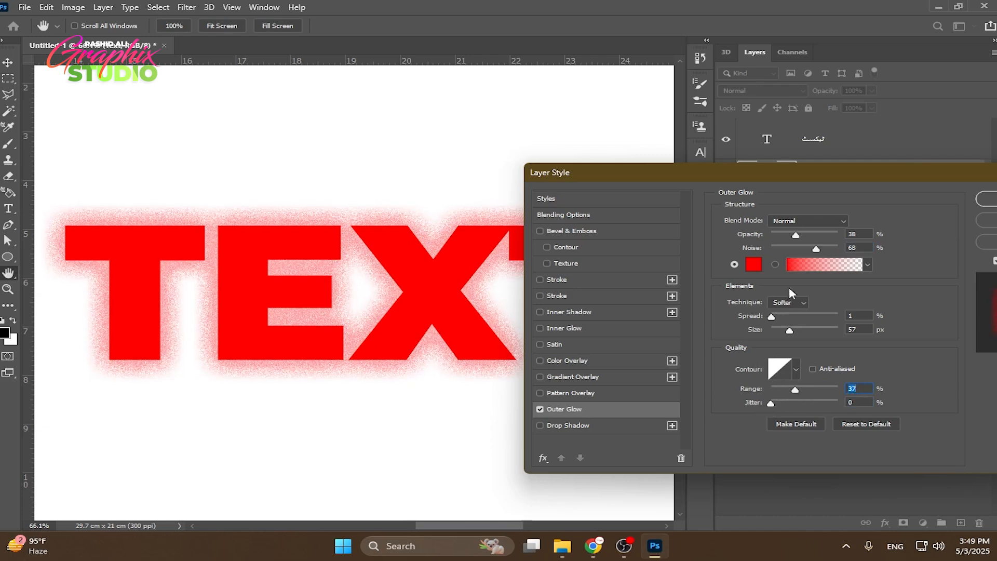
{"action": "left_click_drag", "start_coordinate": [815, 249], "coordinate": [787, 249]}
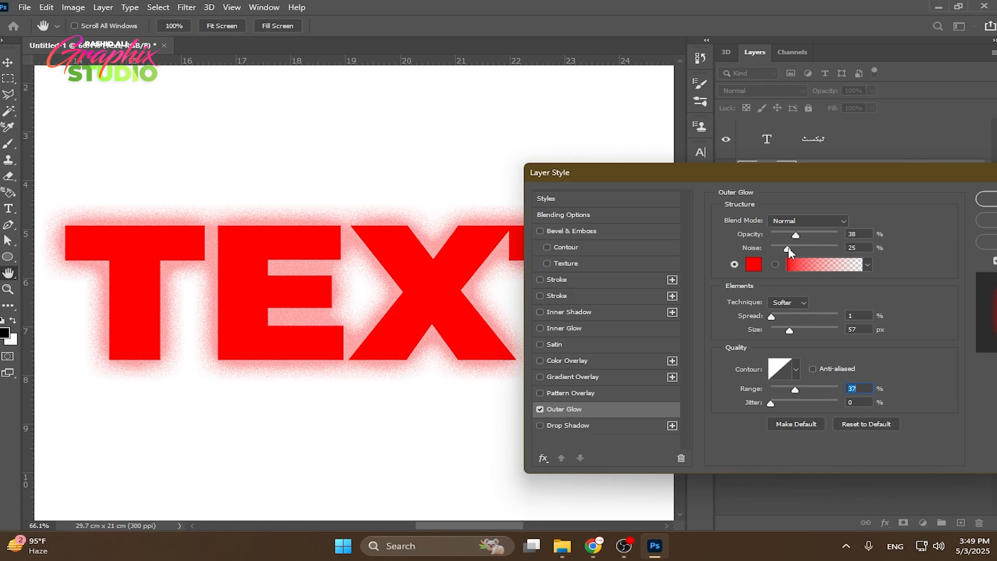
{"action": "left_click", "coordinate": [971, 203]}
{"action": "scroll", "coordinate": [396, 222], "scroll_direction": "up", "scroll_amount": 3}
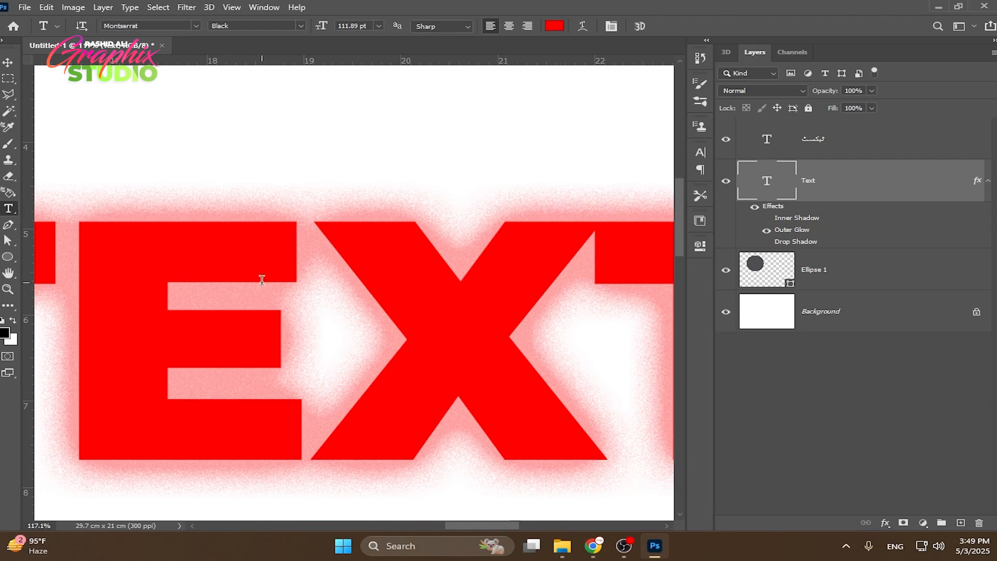
Reopen the English word's layer style and replace Outer Glow with an Inner Glow at 78% opacity
{"action": "double_click", "coordinate": [784, 231]}
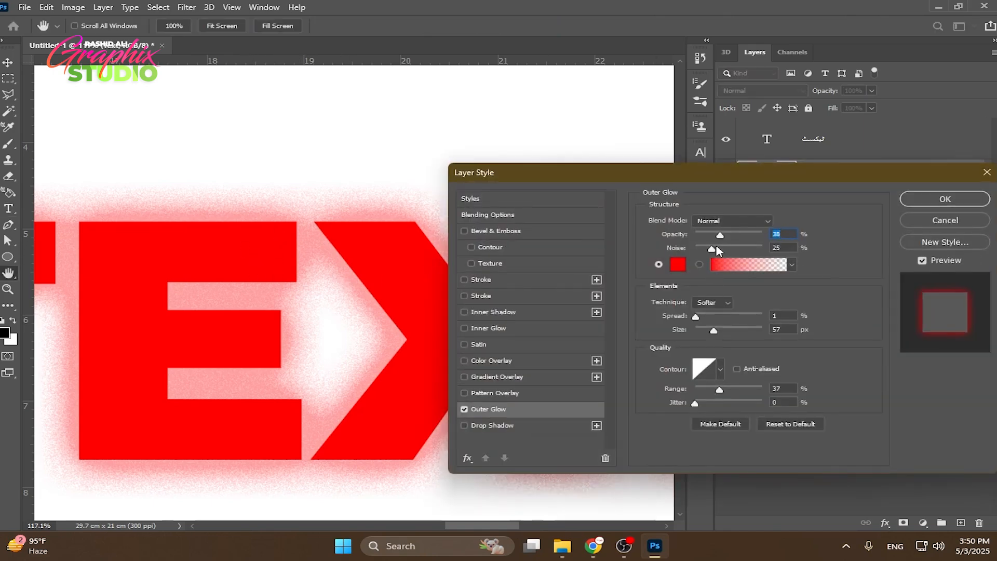
{"action": "left_click_drag", "start_coordinate": [720, 175], "coordinate": [764, 171]}
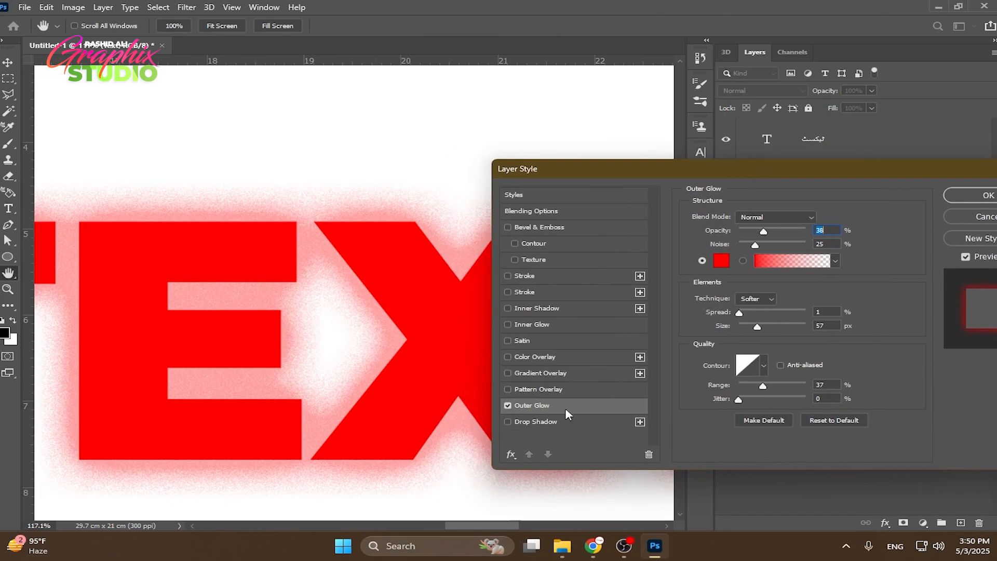
{"action": "left_click", "coordinate": [508, 405]}
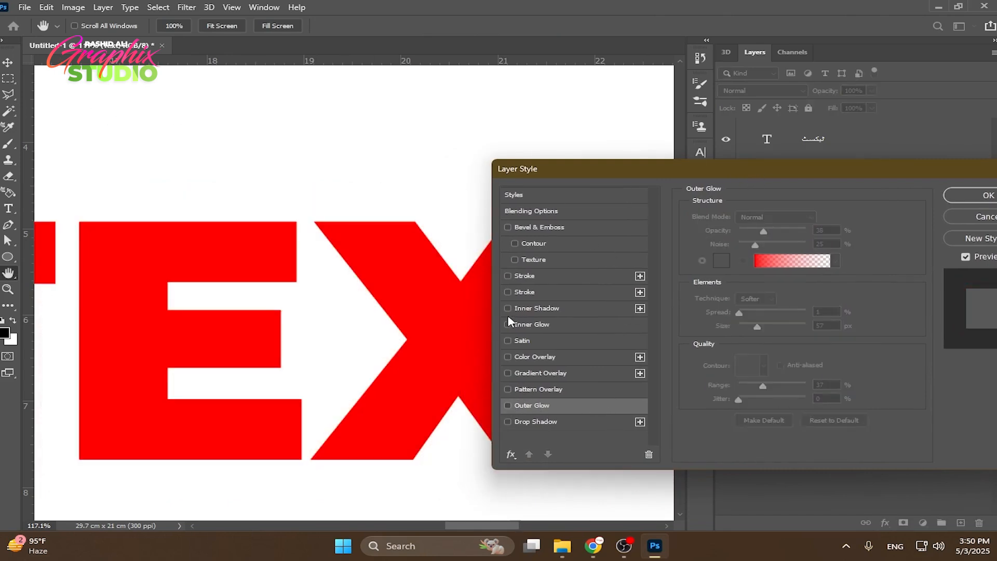
{"action": "left_click", "coordinate": [508, 324]}
{"action": "left_click", "coordinate": [524, 325]}
{"action": "left_click_drag", "start_coordinate": [762, 231], "coordinate": [790, 231]}
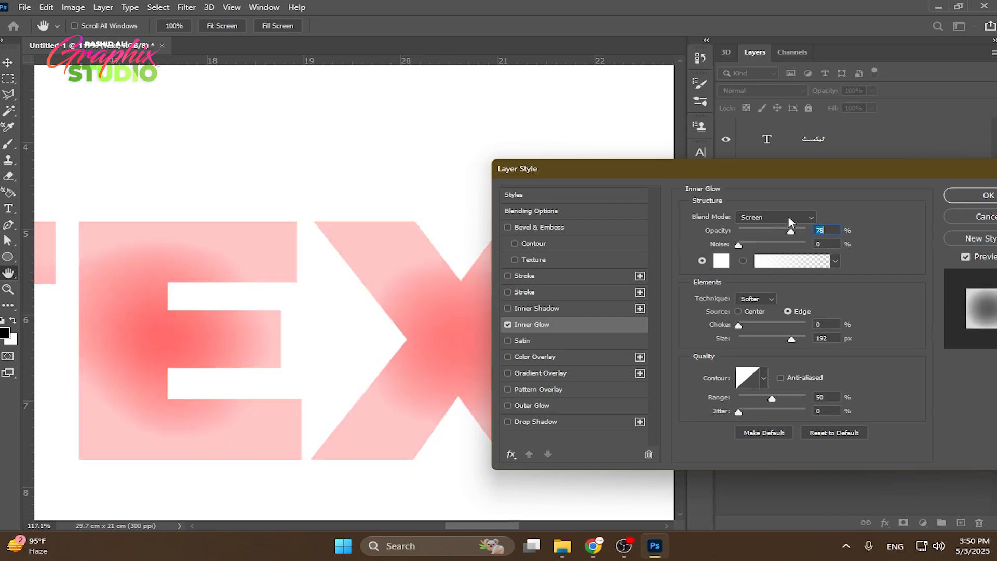
Set the inner glow's color to magenta, its size to 62 px and its choke to 8%
{"action": "left_click", "coordinate": [721, 260]}
{"action": "left_click", "coordinate": [766, 308]}
{"action": "left_click", "coordinate": [908, 302]}
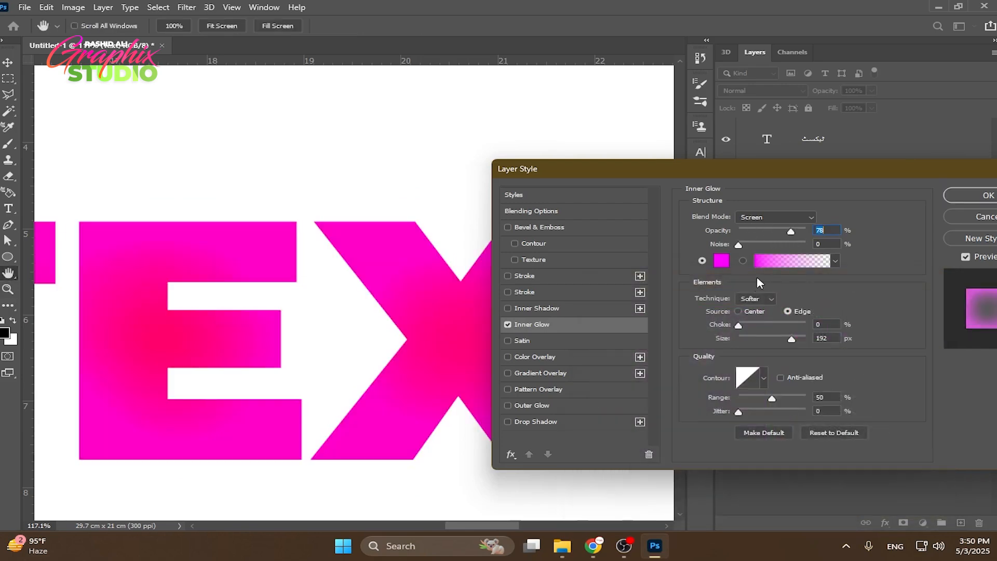
{"action": "mouse_move", "coordinate": [747, 326]}
{"action": "left_mouse_down"}
{"action": "mouse_move", "coordinate": [768, 335]}
{"action": "mouse_move", "coordinate": [749, 338]}
{"action": "mouse_move", "coordinate": [759, 339]}
{"action": "mouse_move", "coordinate": [750, 326]}
{"action": "left_mouse_up"}
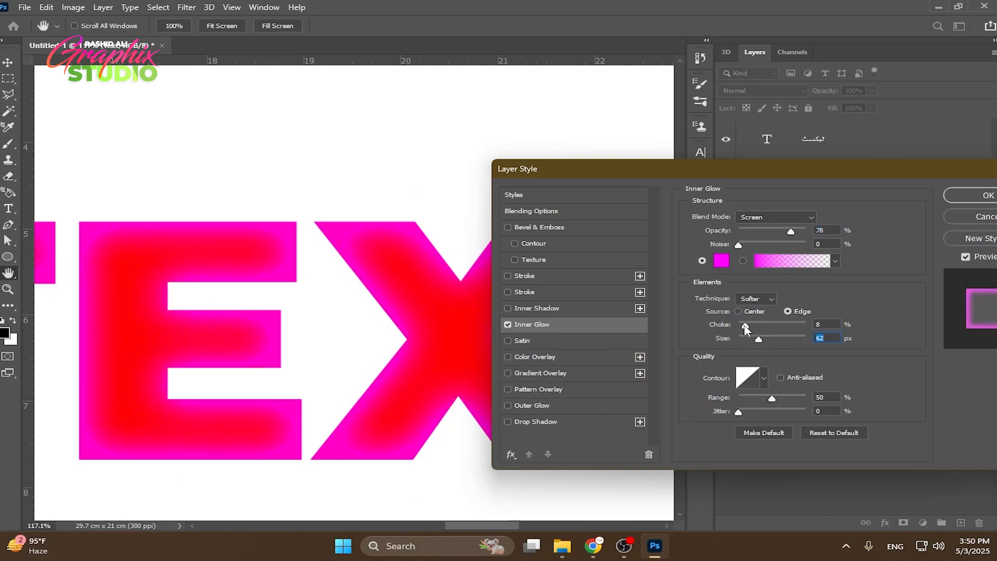
Change the inner glow's color to light red, its choke to 5% and its size to 49 px, and apply the style
{"action": "left_click", "coordinate": [721, 260]}
{"action": "left_click_drag", "start_coordinate": [678, 312], "coordinate": [677, 295]}
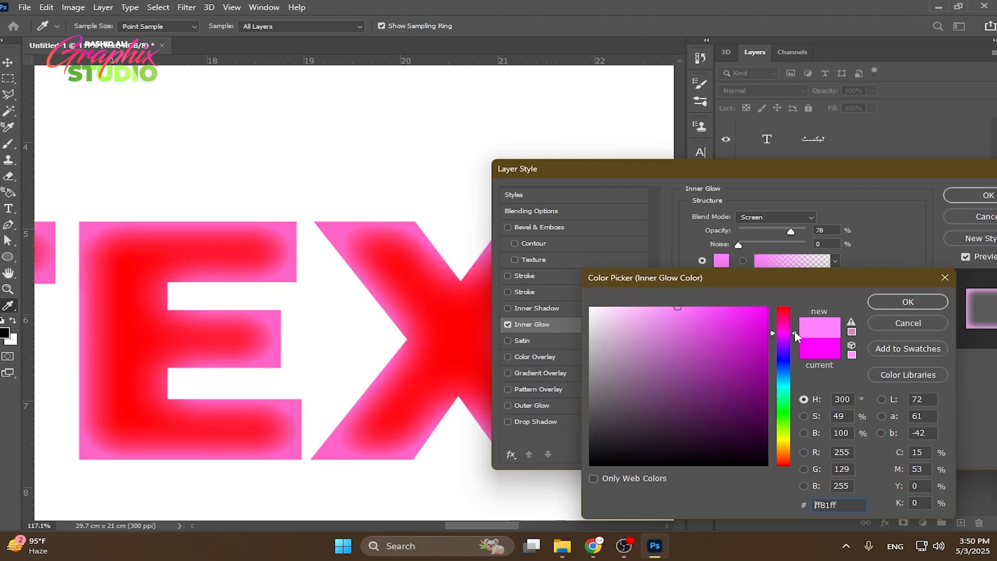
{"action": "left_click_drag", "start_coordinate": [777, 333], "coordinate": [783, 293]}
{"action": "left_click", "coordinate": [876, 302]}
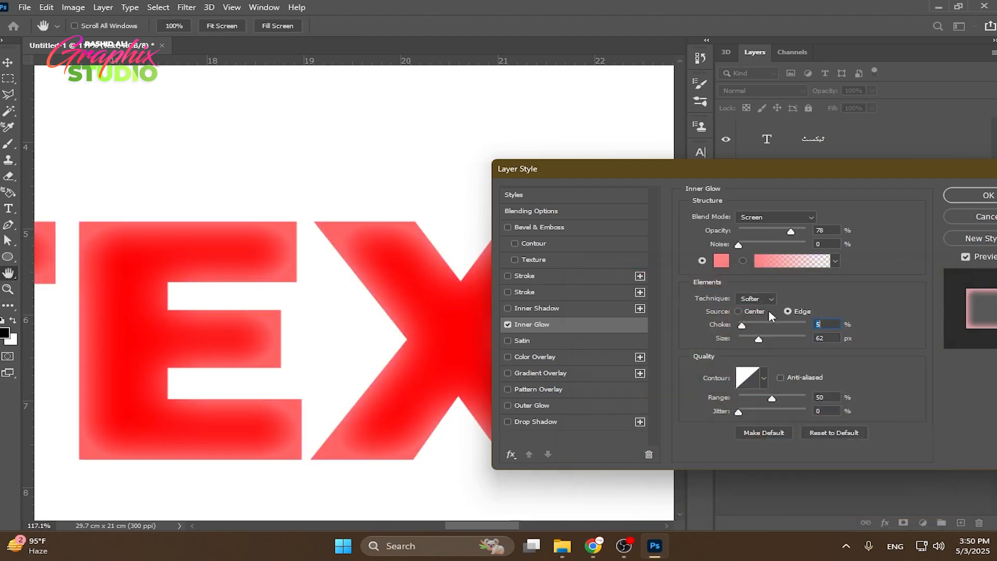
{"action": "left_click_drag", "start_coordinate": [759, 339], "coordinate": [755, 338]}
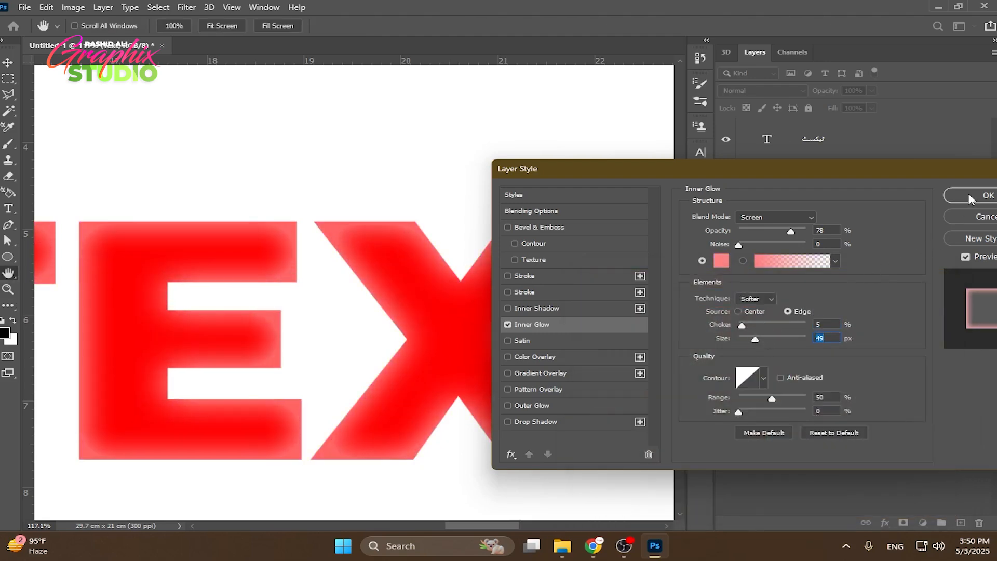
{"action": "left_click", "coordinate": [988, 195]}
{"action": "scroll", "coordinate": [445, 232], "scroll_direction": "down", "scroll_amount": 5}
{"action": "key", "text": "v"}
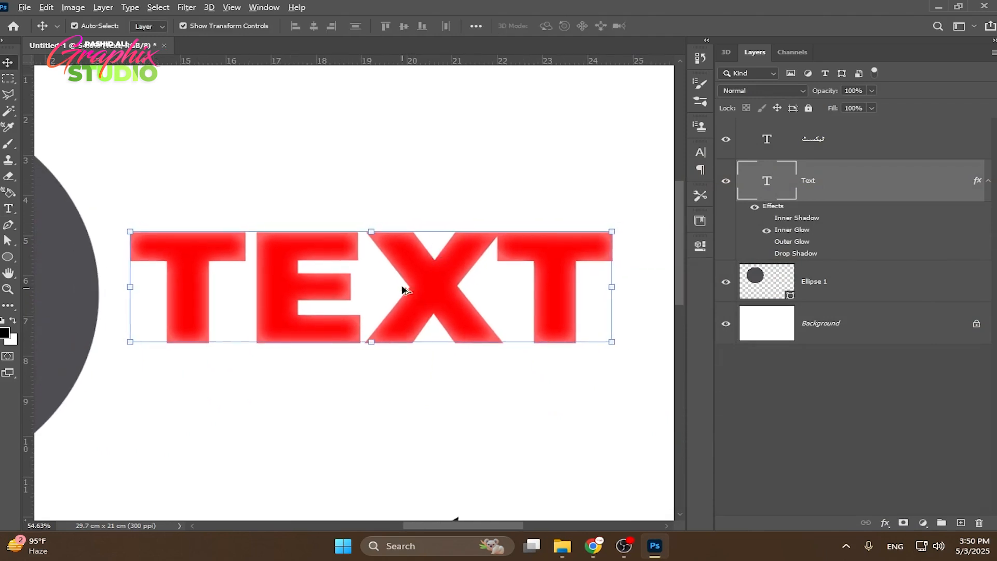
{"action": "scroll", "coordinate": [403, 289], "scroll_direction": "up", "scroll_amount": 2}
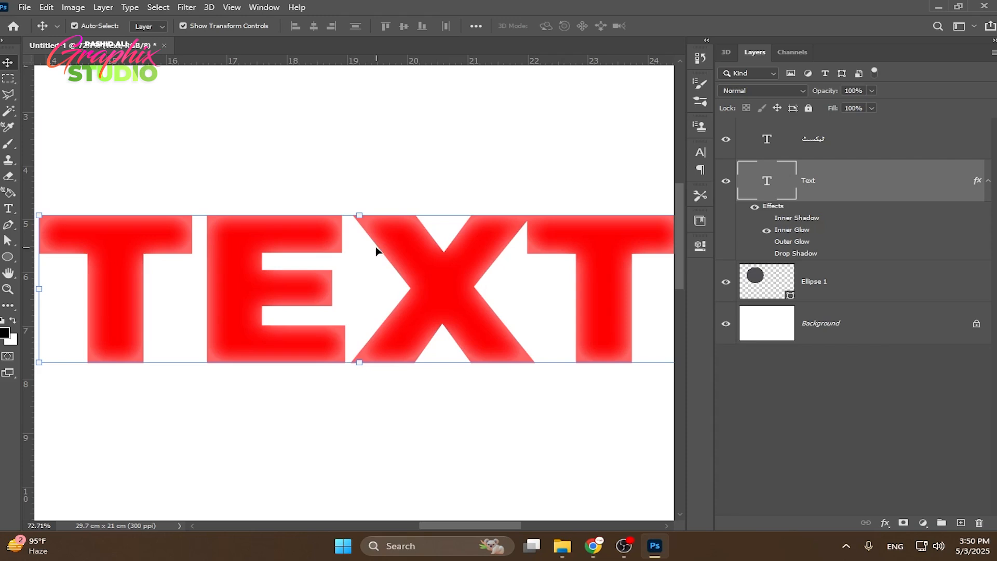
Reopen the English word's layer style, replace Inner Glow with the first Stroke effect and delete the second Stroke entry
{"action": "double_click", "coordinate": [788, 231]}
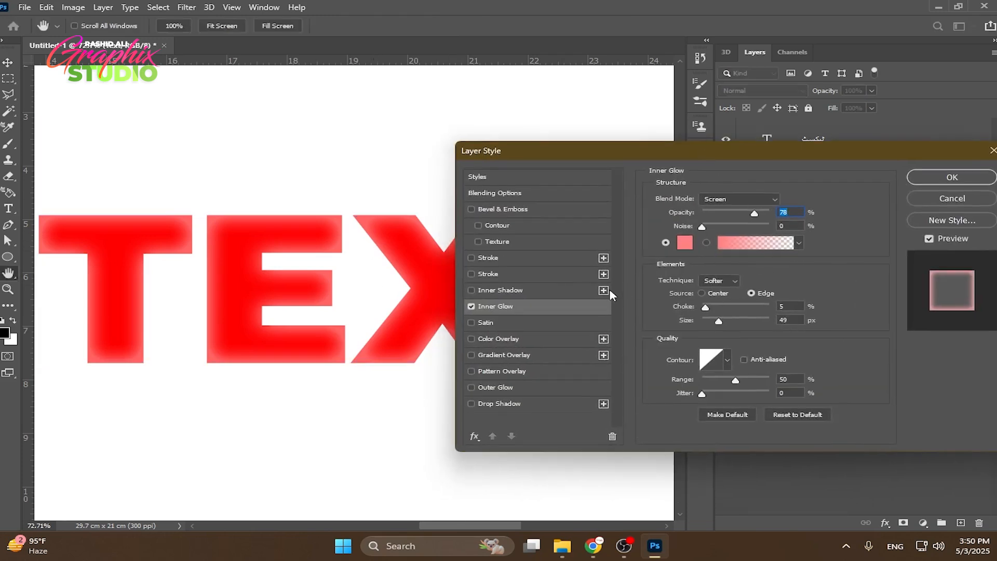
{"action": "left_click", "coordinate": [471, 306]}
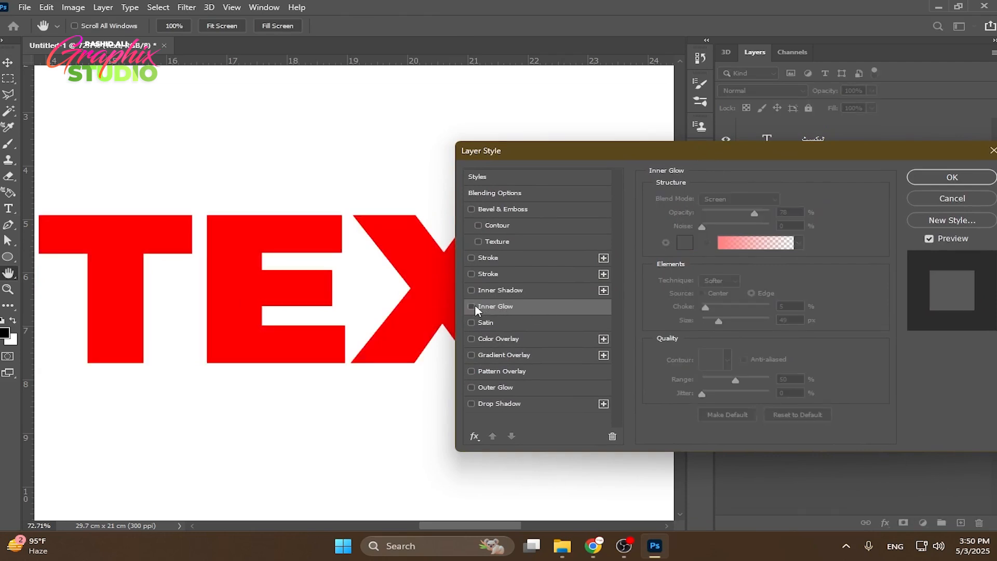
{"action": "left_click", "coordinate": [488, 259]}
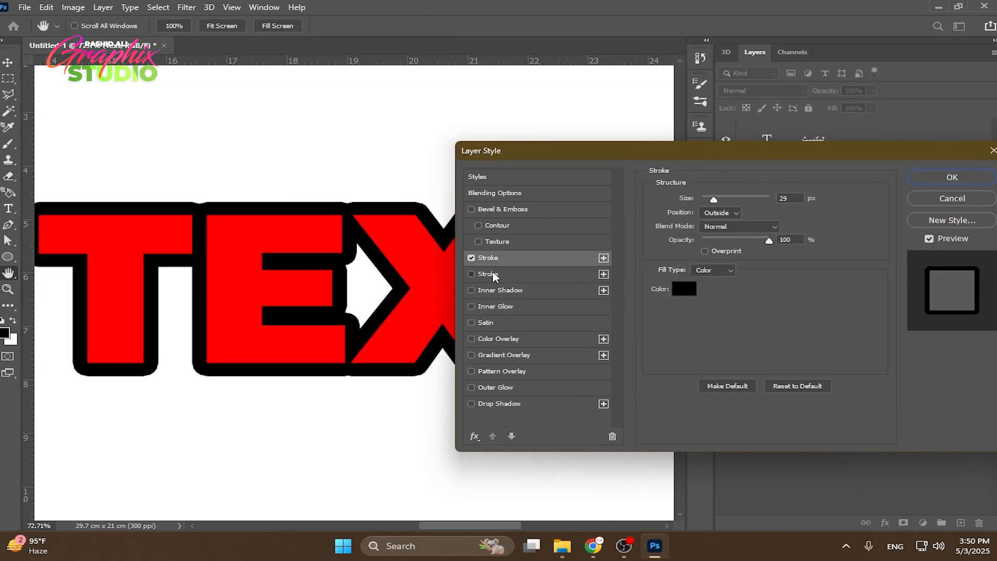
{"action": "left_click", "coordinate": [488, 274]}
{"action": "left_click", "coordinate": [612, 436]}
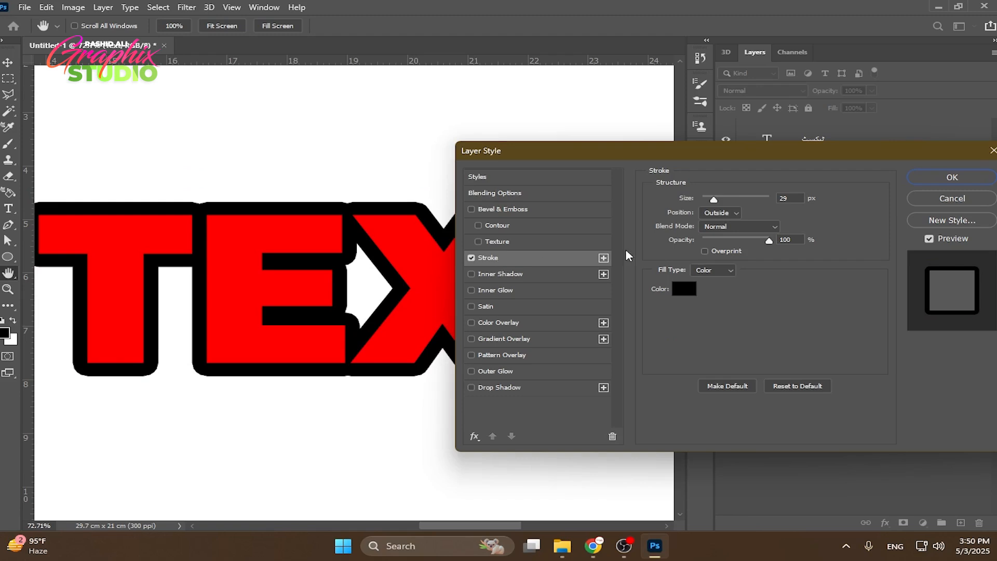
Adjust the stroke's size on the English word to 7 px
{"action": "left_click_drag", "start_coordinate": [715, 201], "coordinate": [707, 199]}
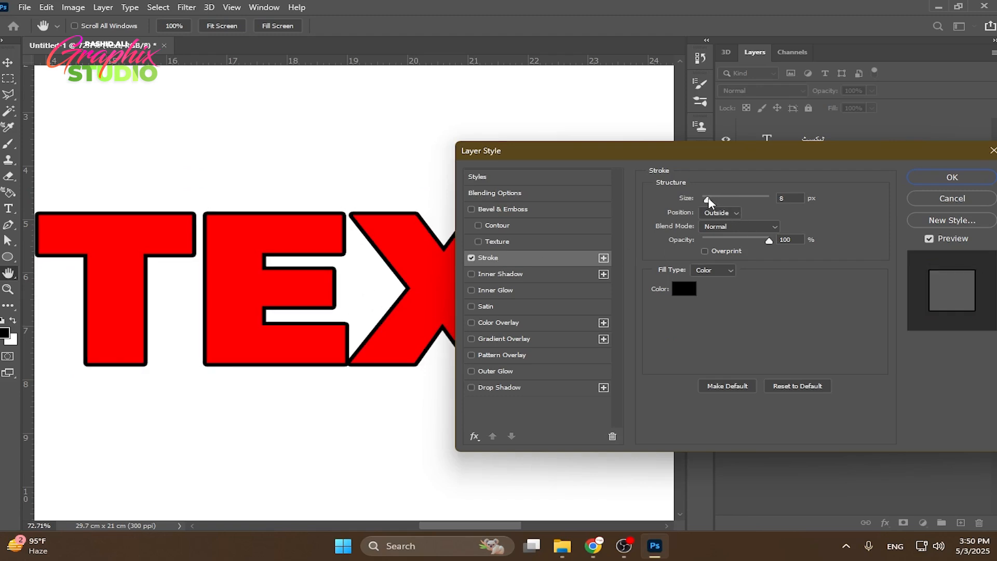
{"action": "key", "text": "Up"}
{"action": "key", "text": "Up"}
{"action": "key", "text": "Up"}
{"action": "key", "text": "Up"}
{"action": "key", "text": "Up"}
{"action": "key", "text": "Up"}
{"action": "key", "text": "Up"}
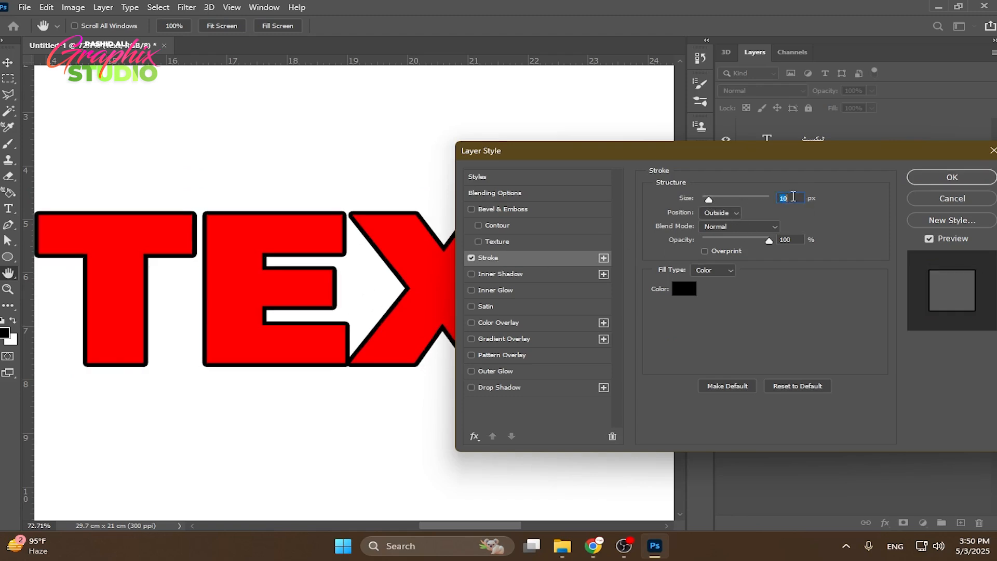
{"action": "mouse_move", "coordinate": [739, 201]}
{"action": "left_mouse_down"}
{"action": "mouse_move", "coordinate": [750, 198]}
{"action": "mouse_move", "coordinate": [709, 201]}
{"action": "left_mouse_up"}
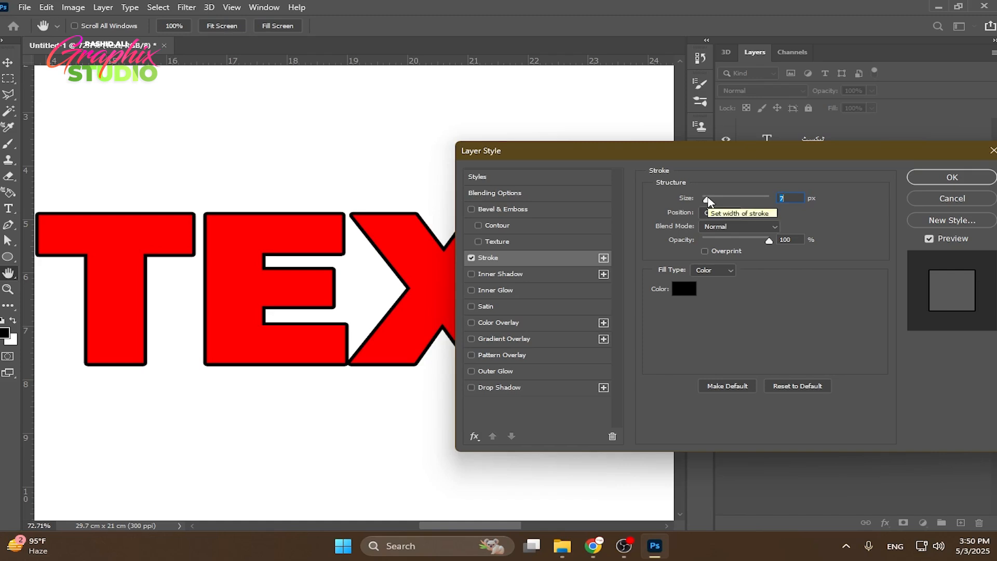
{"action": "left_click", "coordinate": [786, 196]}
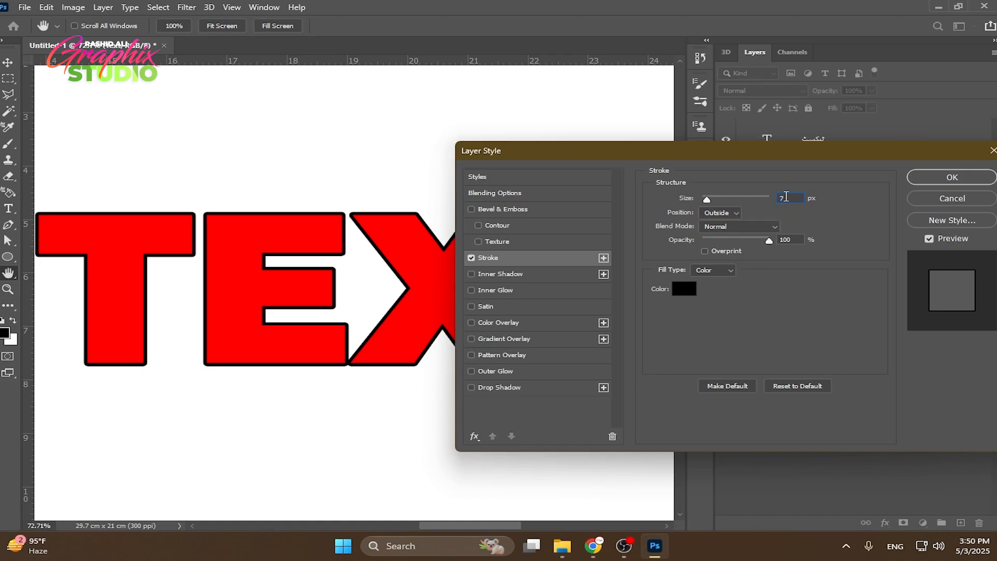
{"action": "key", "text": "Down"}
{"action": "key", "text": "Up"}
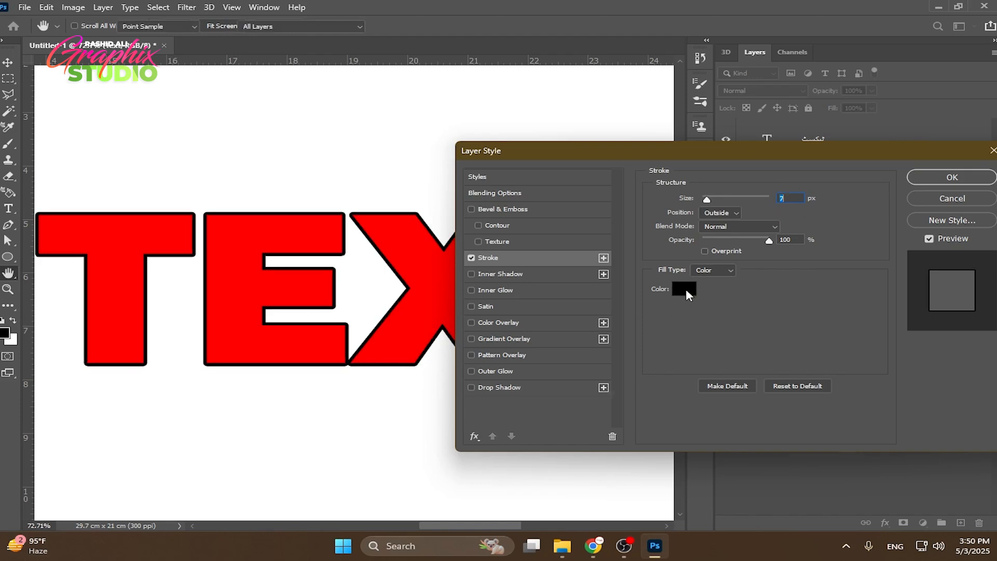
Change the stroke's color to dark red 791111
{"action": "left_click", "coordinate": [684, 289]}
{"action": "left_click", "coordinate": [756, 339]}
{"action": "left_click_drag", "start_coordinate": [756, 338], "coordinate": [741, 389]}
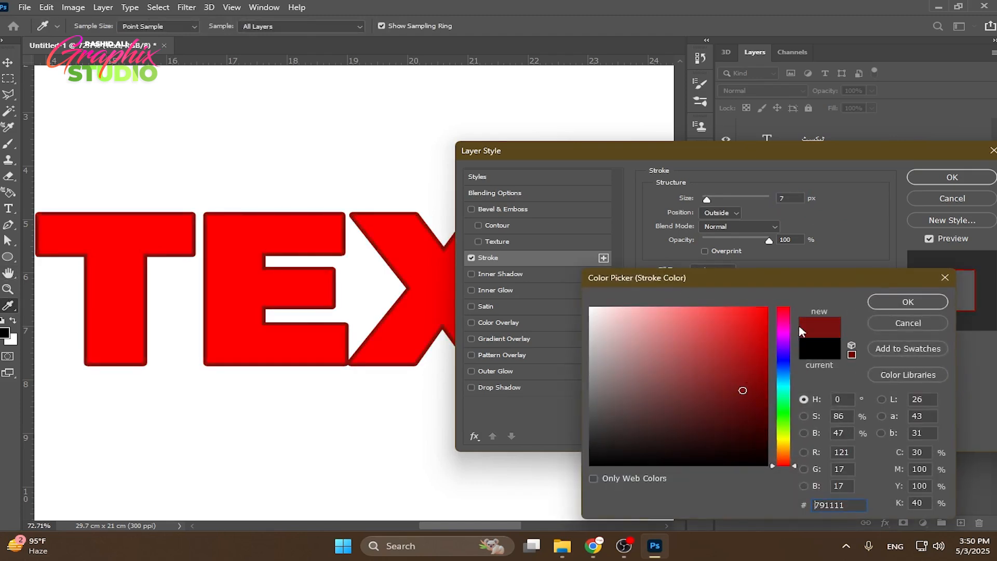
{"action": "left_click", "coordinate": [908, 301]}
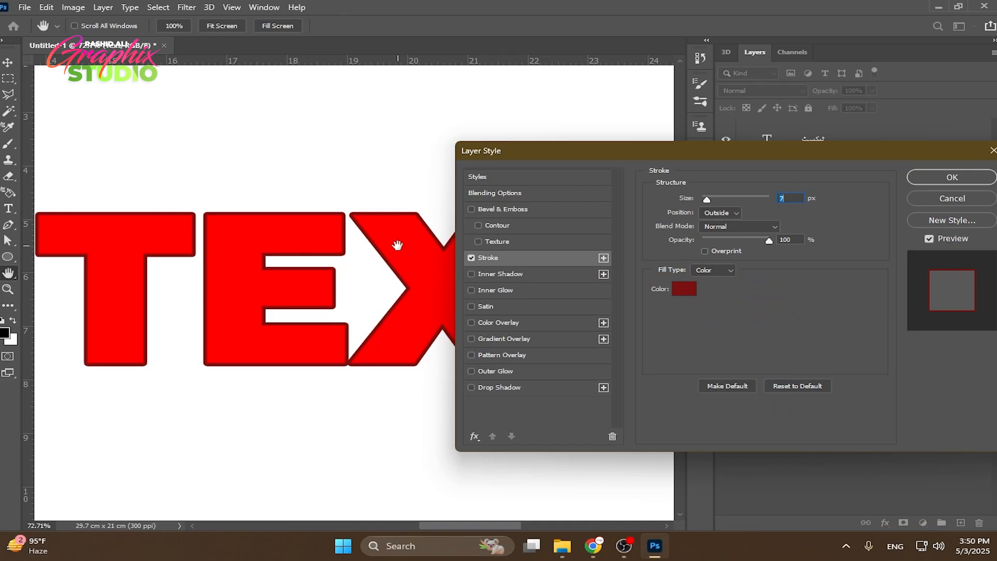
Try white (ffffff) as the stroke color and cancel the color change
{"action": "left_click", "coordinate": [684, 289]}
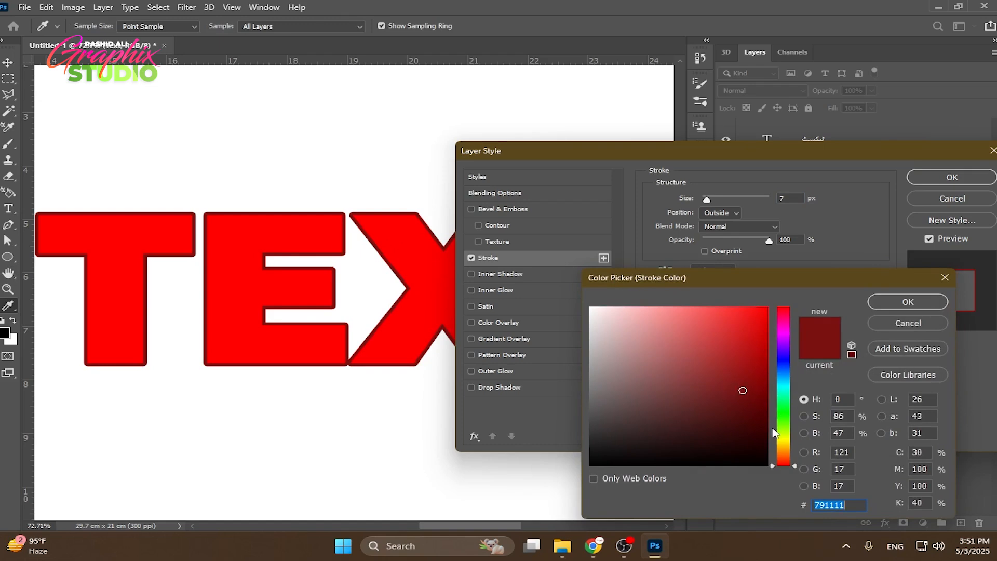
{"action": "mouse_move", "coordinate": [743, 447]}
{"action": "left_mouse_down"}
{"action": "mouse_move", "coordinate": [768, 470]}
{"action": "mouse_move", "coordinate": [589, 307]}
{"action": "left_mouse_up"}
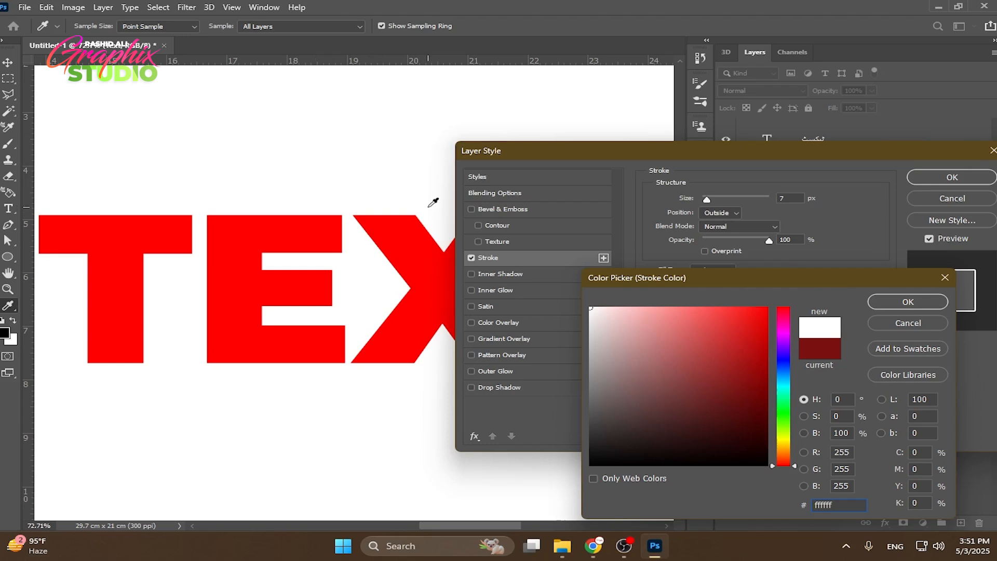
{"action": "left_click", "coordinate": [907, 322]}
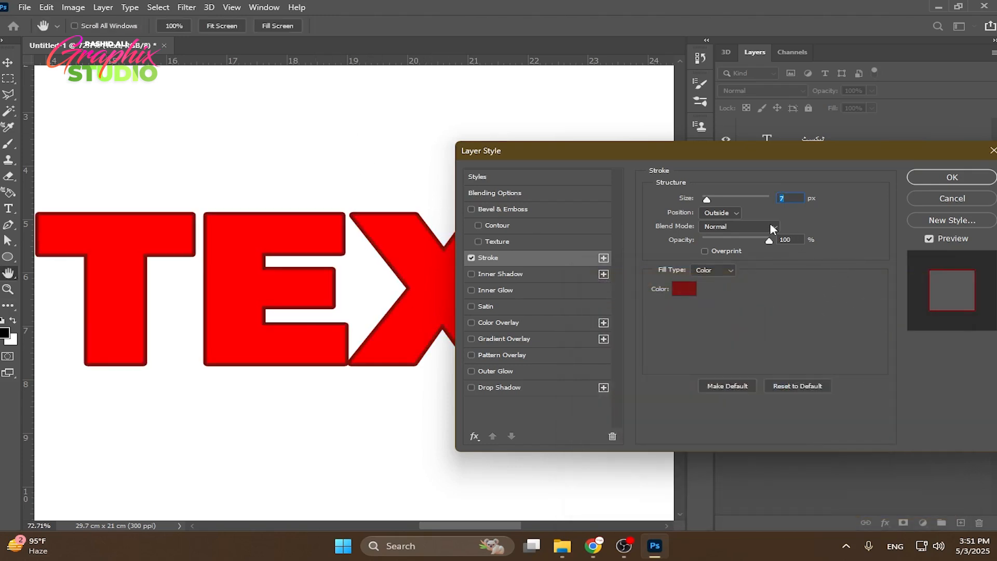
Try the stroke's Inside and Outside positions, finishing with Center
{"action": "left_click", "coordinate": [722, 213]}
{"action": "left_click", "coordinate": [721, 227]}
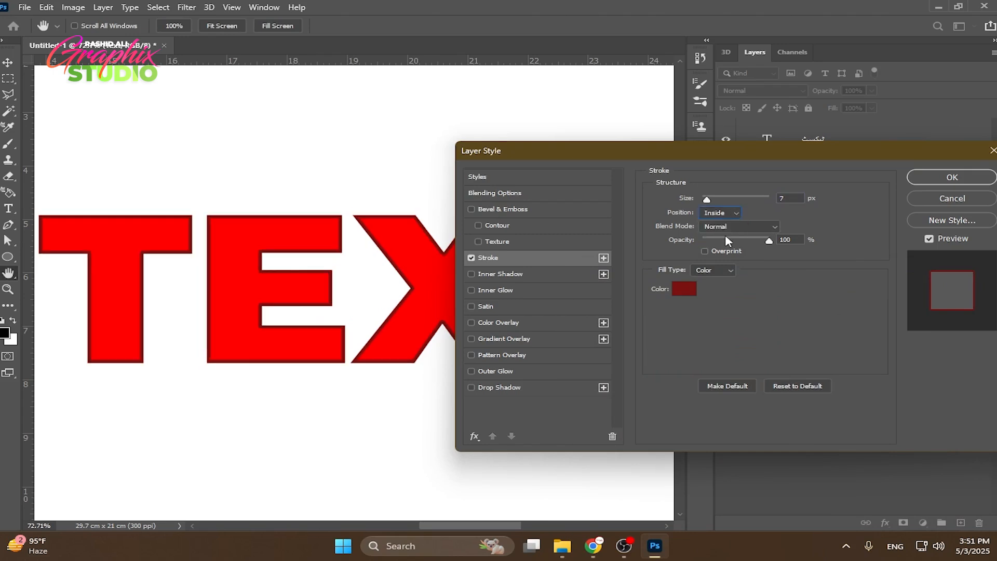
{"action": "left_click", "coordinate": [721, 213]}
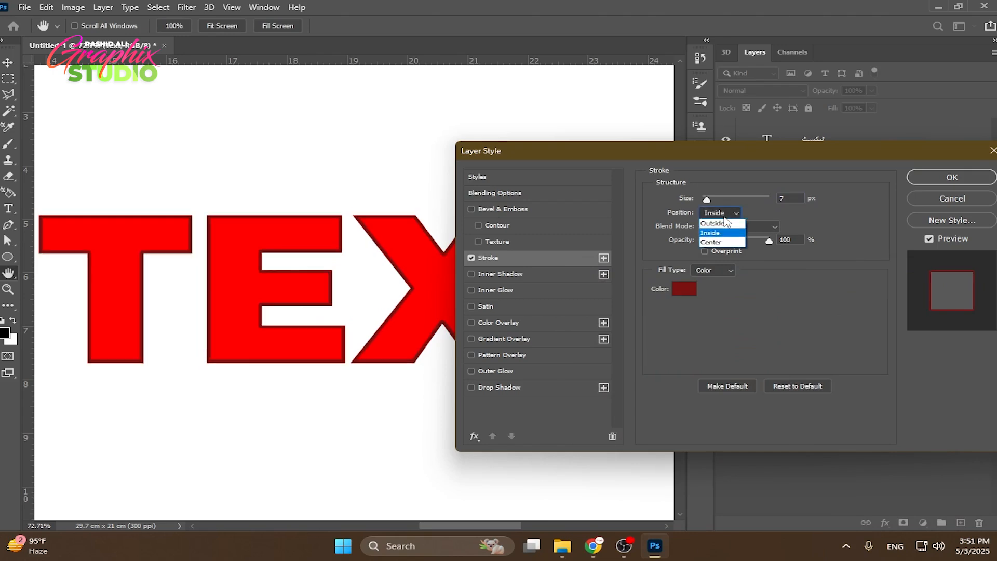
{"action": "left_click", "coordinate": [712, 222]}
{"action": "left_click", "coordinate": [720, 213]}
{"action": "left_click", "coordinate": [722, 243]}
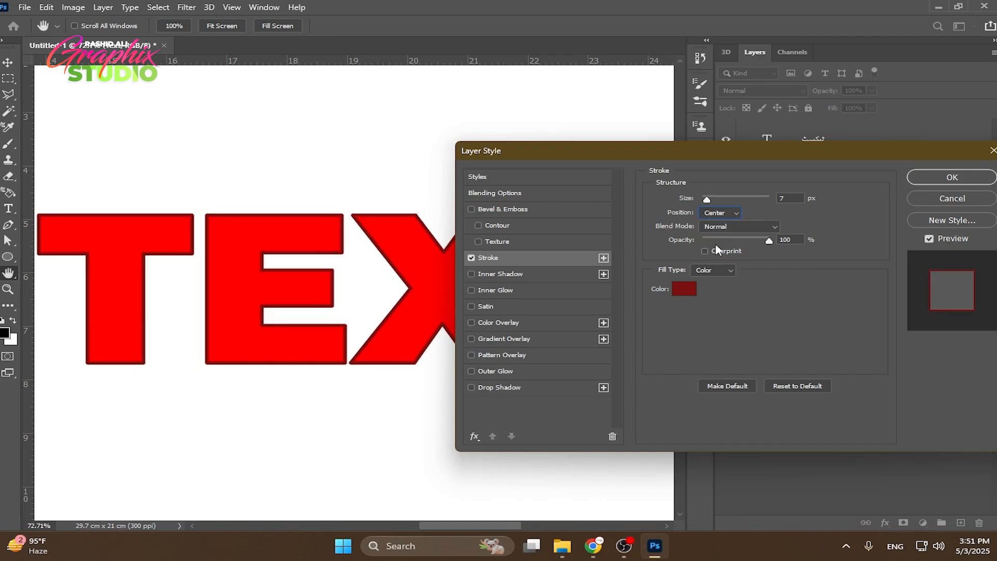
Switch the stroke's fill type to Gradient and then to Pattern
{"action": "left_click", "coordinate": [698, 272]}
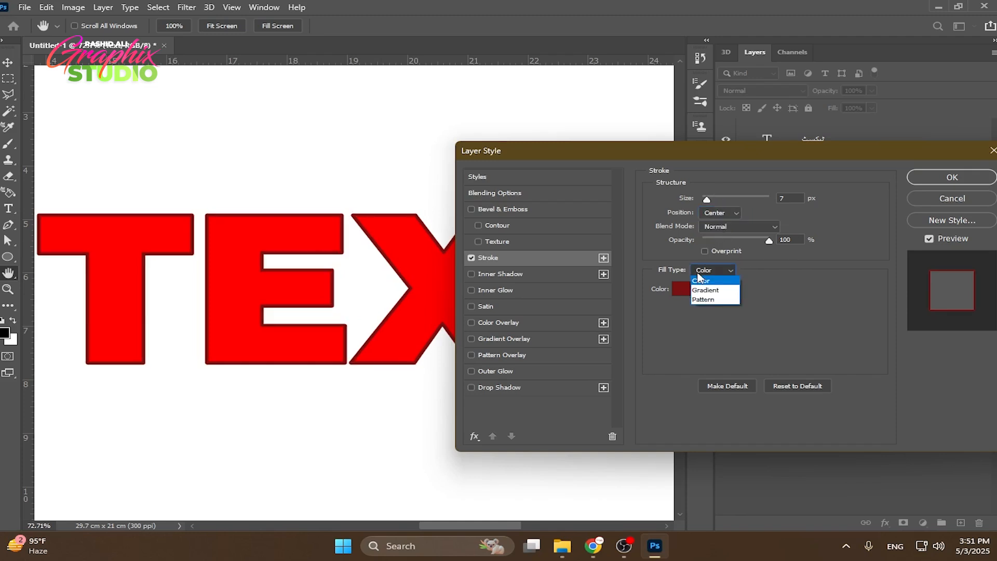
{"action": "left_click", "coordinate": [706, 290]}
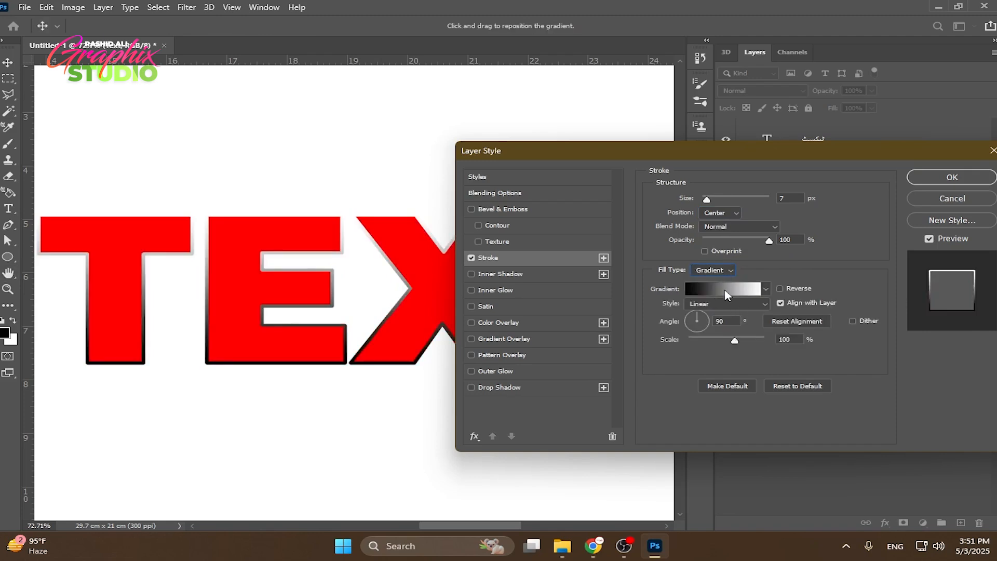
{"action": "left_click", "coordinate": [722, 271]}
{"action": "left_click", "coordinate": [715, 299]}
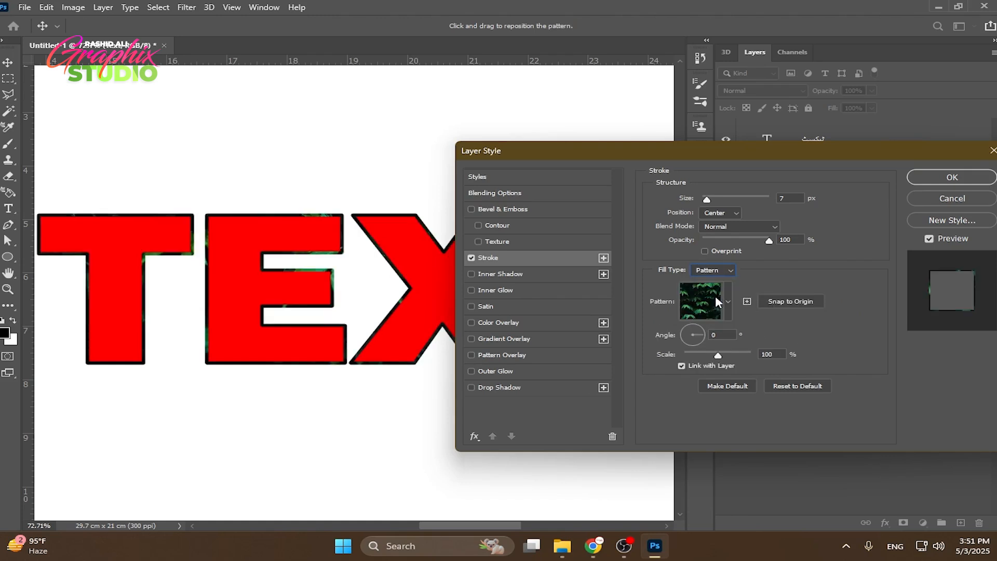
Choose the black-and-white floral pattern for the stroke and set its size to 18 px
{"action": "left_click", "coordinate": [728, 300]}
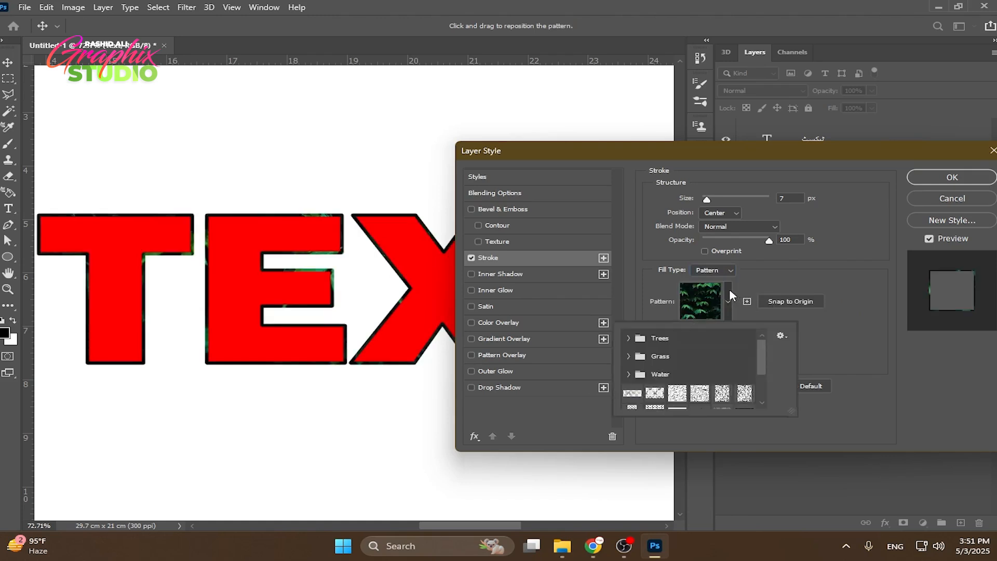
{"action": "left_click", "coordinate": [683, 387]}
{"action": "left_click", "coordinate": [691, 204]}
{"action": "left_click", "coordinate": [725, 200]}
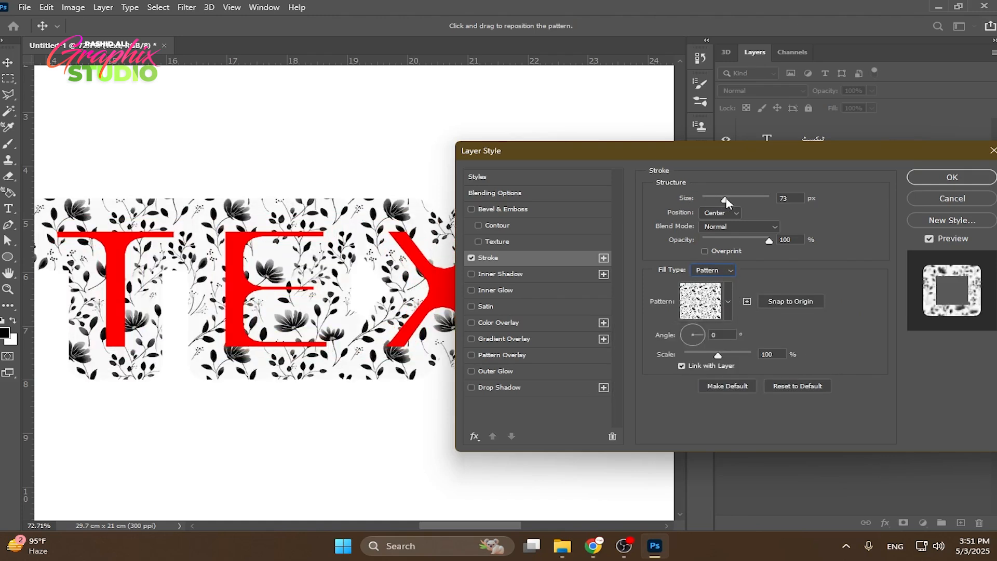
{"action": "left_click_drag", "start_coordinate": [725, 199], "coordinate": [711, 199]}
Return the stroke's fill type to Color
{"action": "left_click", "coordinate": [714, 270]}
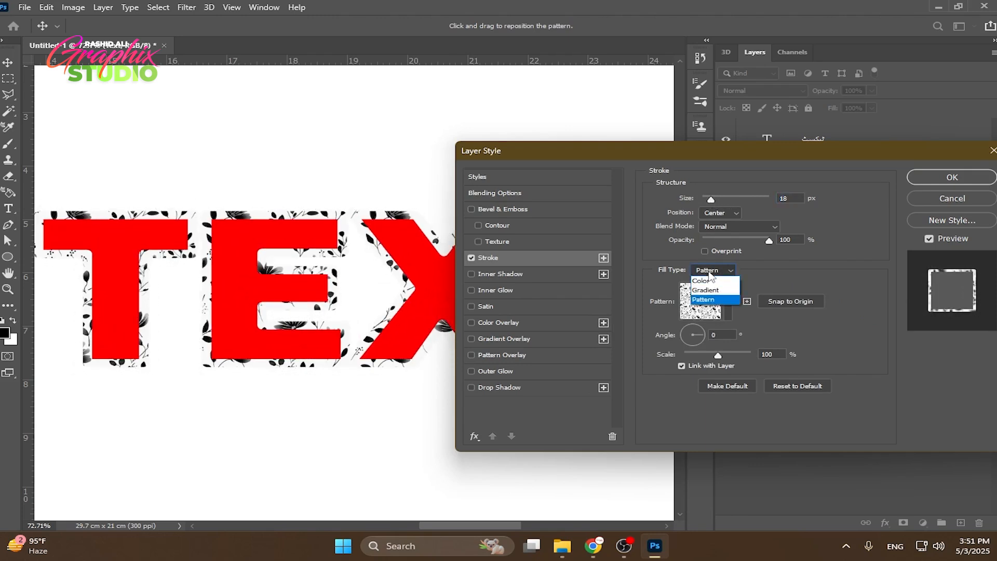
{"action": "left_click", "coordinate": [702, 281]}
{"action": "left_click", "coordinate": [712, 269]}
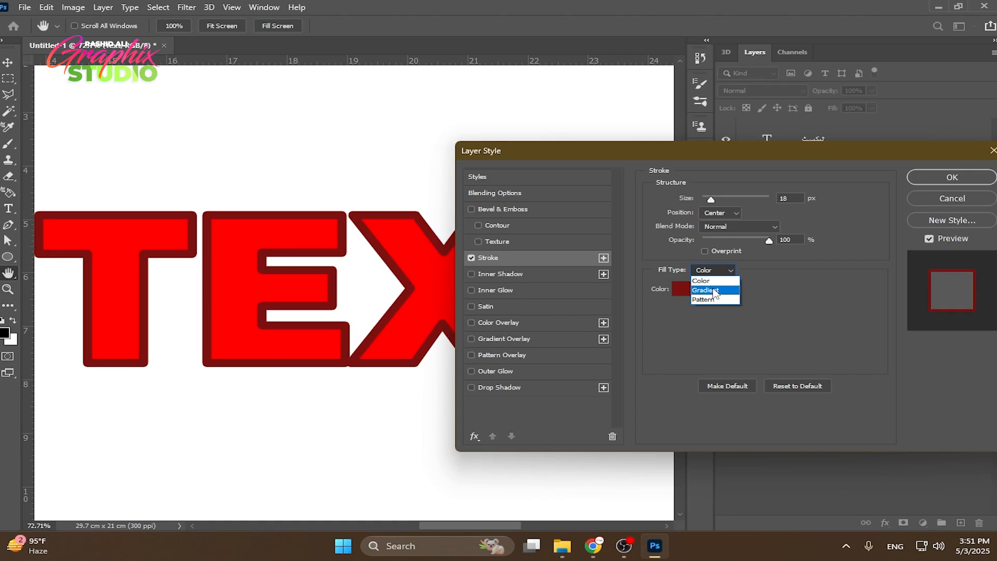
{"action": "left_click", "coordinate": [757, 283]}
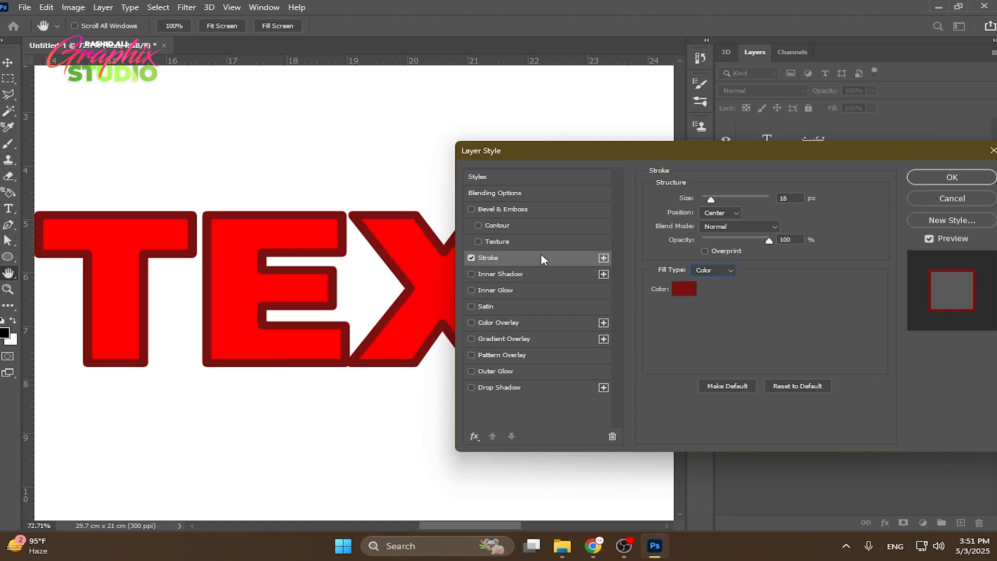
Replace the Stroke effect with Gradient Overlay and cancel the layer style changes
{"action": "left_click", "coordinate": [471, 257]}
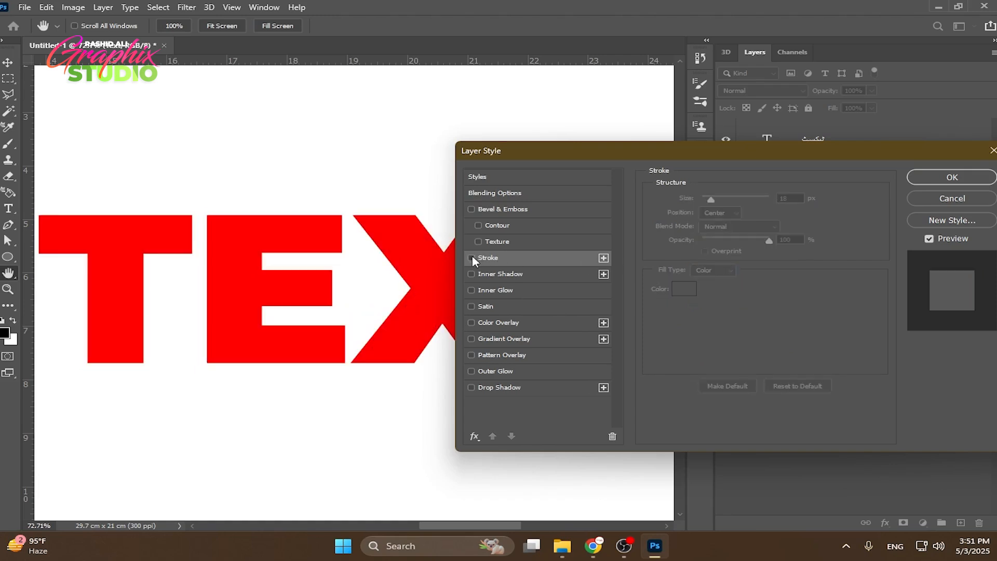
{"action": "left_click", "coordinate": [501, 339]}
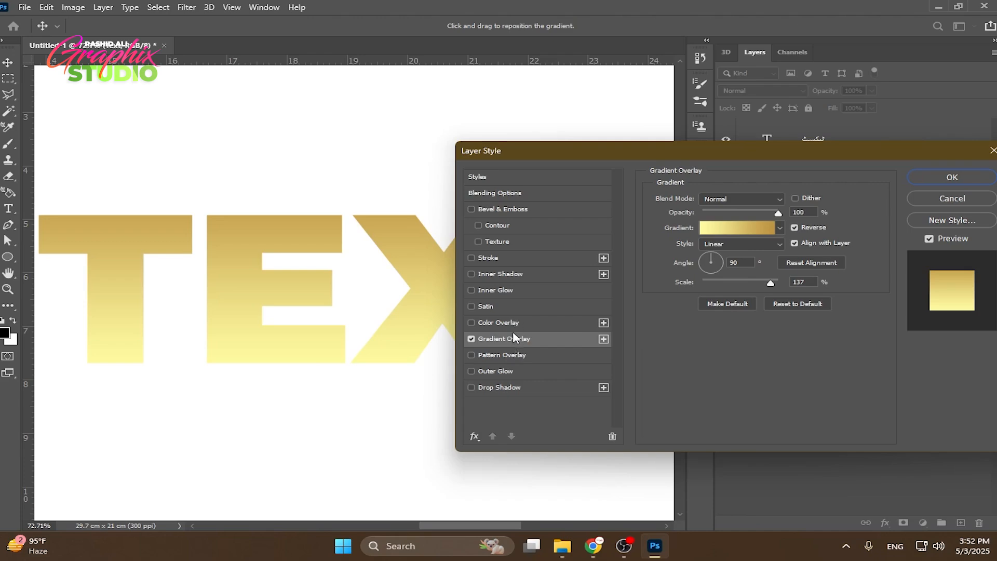
{"action": "left_click", "coordinate": [951, 198]}
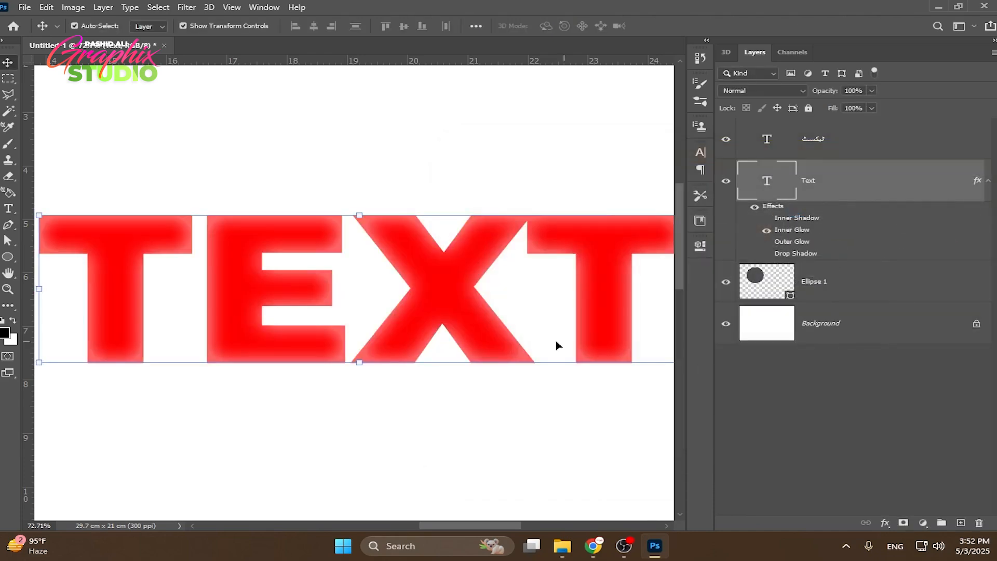
Clear the layer style from the English word's text layer and nudge the word slightly
{"action": "right_click", "coordinate": [870, 190]}
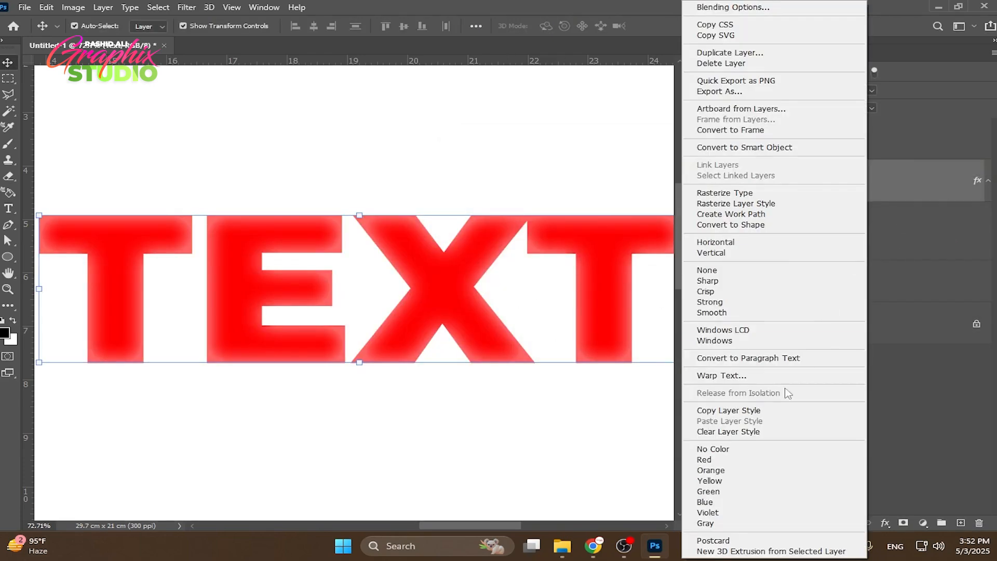
{"action": "right_click", "coordinate": [887, 187]}
{"action": "left_click", "coordinate": [766, 432]}
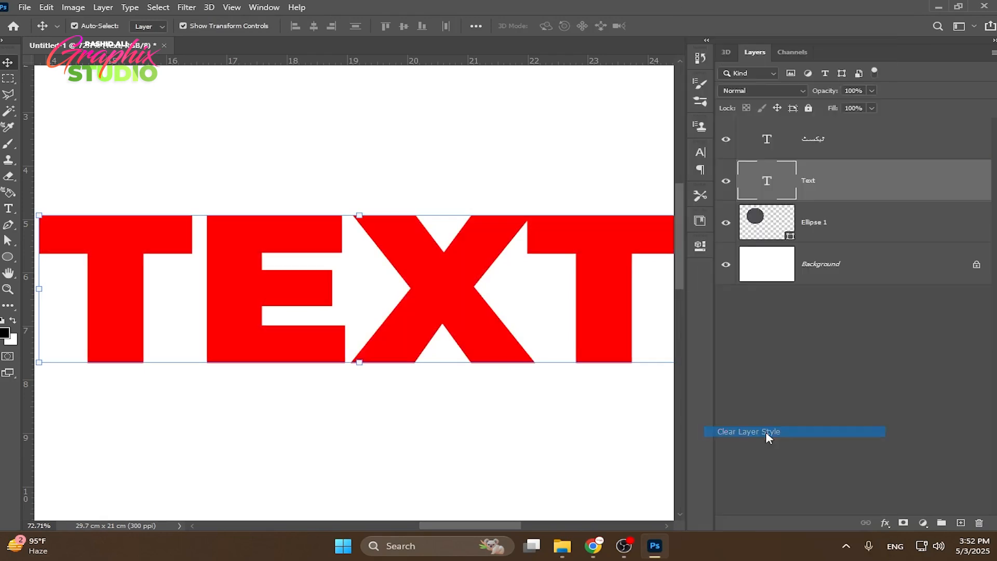
{"action": "left_click", "coordinate": [842, 176]}
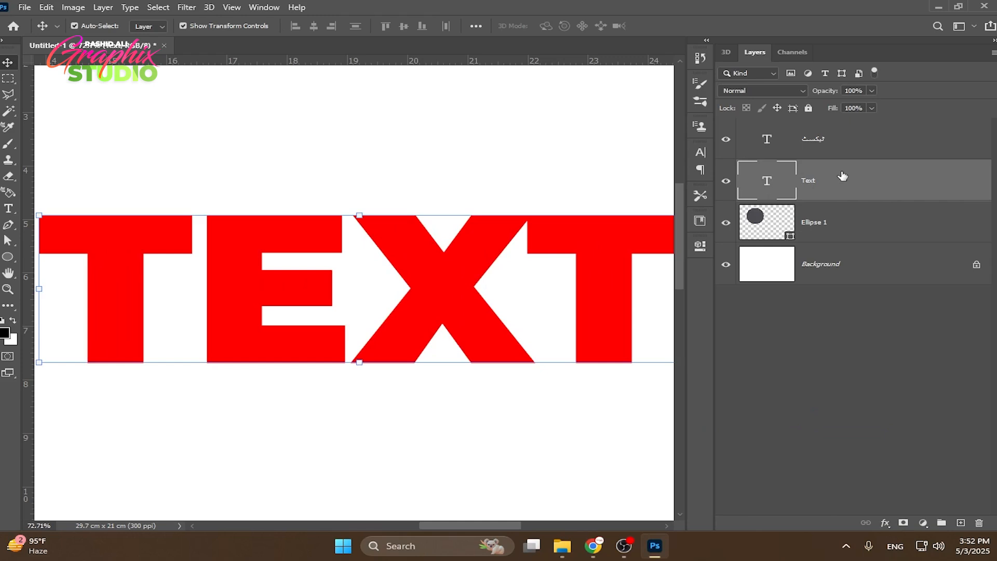
{"action": "mouse_move", "coordinate": [420, 307]}
{"action": "left_mouse_down"}
{"action": "mouse_move", "coordinate": [430, 314]}
{"action": "mouse_move", "coordinate": [420, 308]}
{"action": "left_mouse_up"}
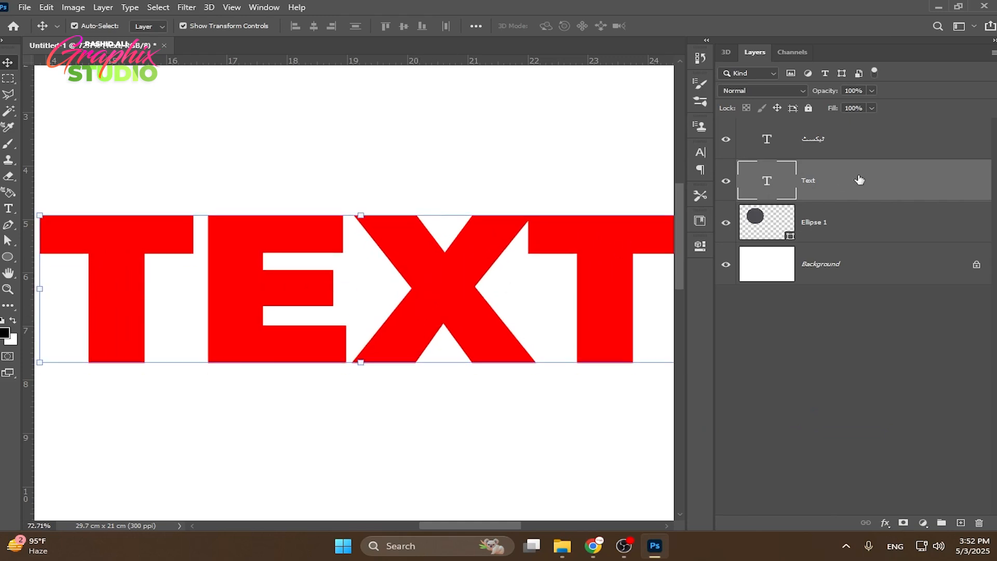
Replace the X with Z in the English word and undo the text edit
{"action": "double_click", "coordinate": [767, 186]}
{"action": "left_click", "coordinate": [457, 268]}
{"action": "key", "text": "Left"}
{"action": "key", "text": "Delete"}
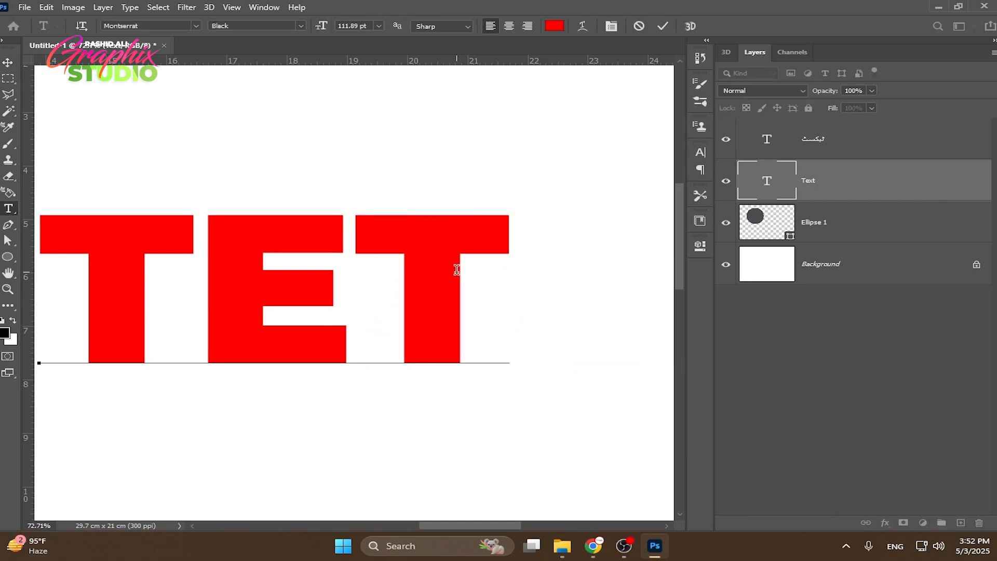
{"action": "type", "text": "Z"}
{"action": "key", "text": "ctrl+Return"}
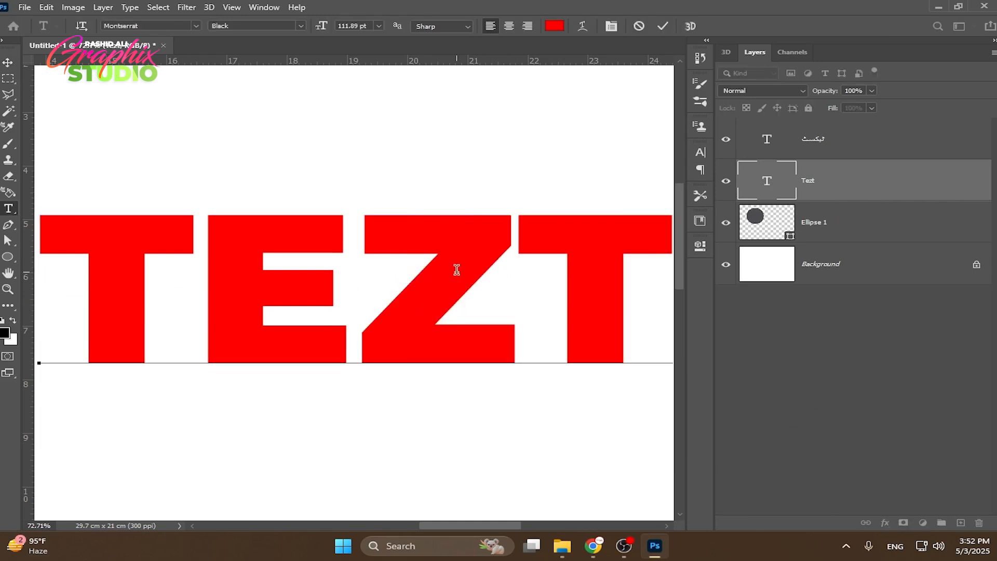
{"action": "key", "text": "ctrl+z"}
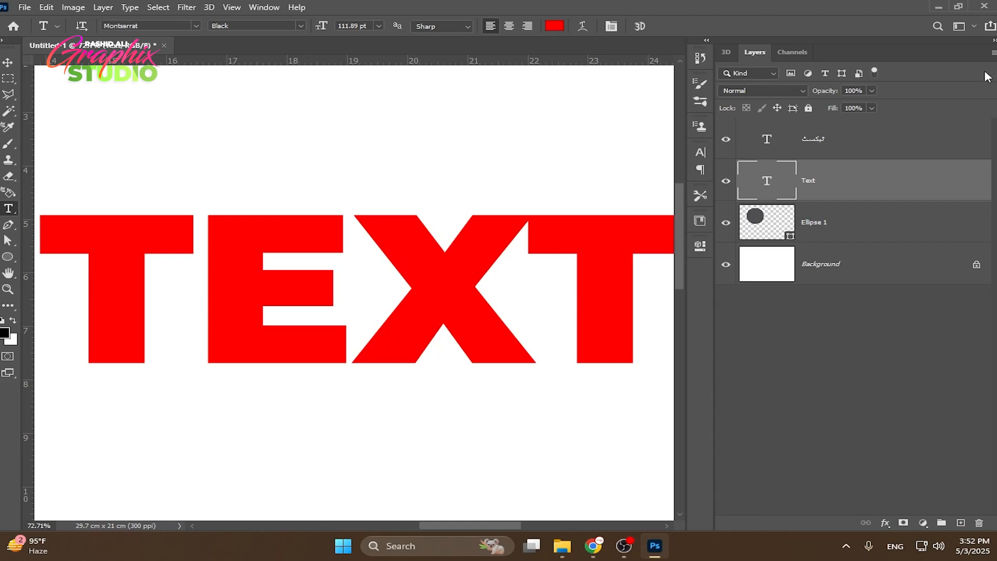
Rasterize the English word's type layer and switch to the Move tool to nudge it
{"action": "right_click", "coordinate": [849, 185]}
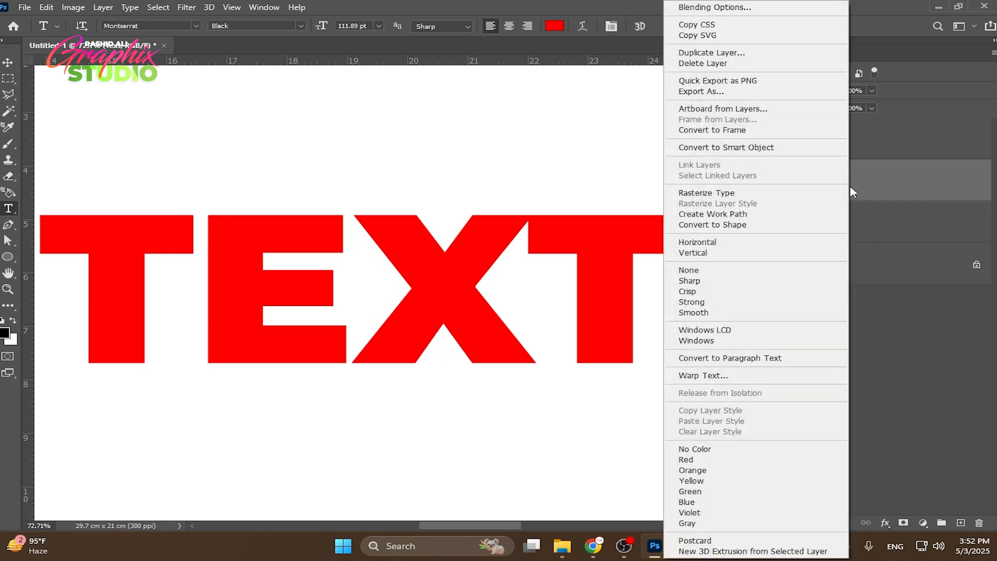
{"action": "left_click", "coordinate": [701, 196]}
{"action": "key", "text": "v"}
{"action": "mouse_move", "coordinate": [467, 254]}
{"action": "left_mouse_down"}
{"action": "mouse_move", "coordinate": [427, 253]}
{"action": "mouse_move", "coordinate": [463, 253]}
{"action": "left_mouse_up"}
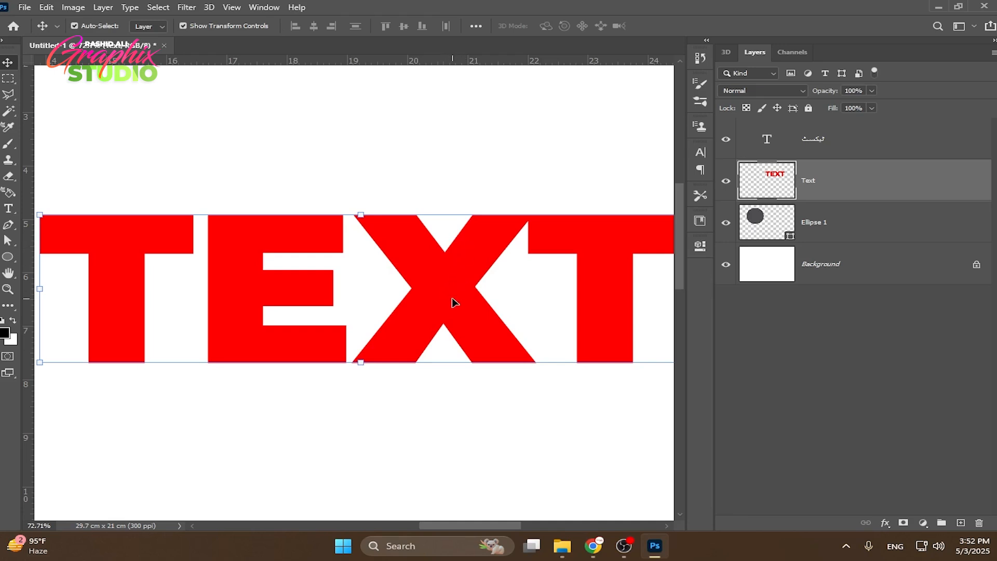
Add a Color Overlay to the rasterized English word's layer and set its colour to blue 0066e4
{"action": "left_click", "coordinate": [885, 522]}
{"action": "left_click", "coordinate": [894, 474]}
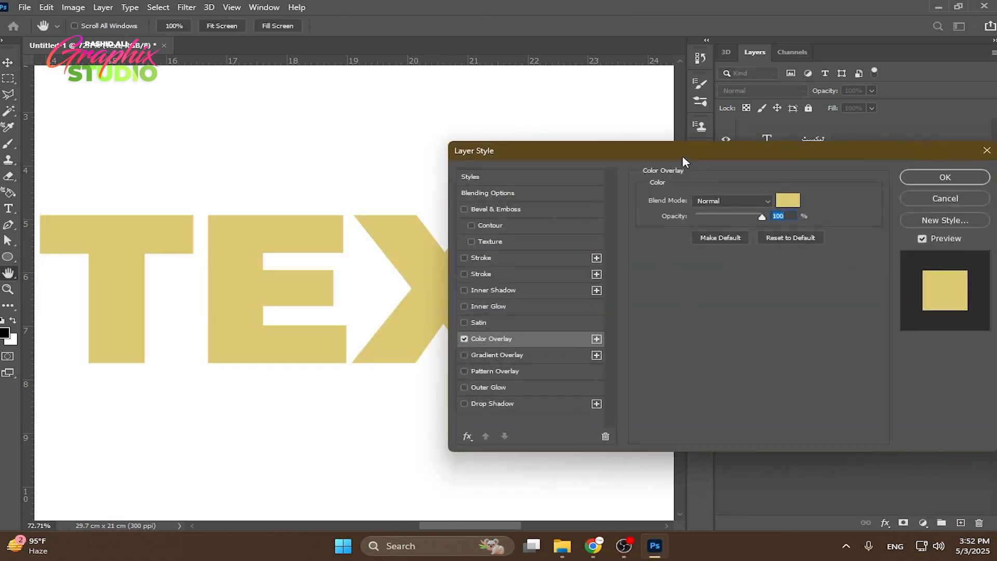
{"action": "left_click_drag", "start_coordinate": [683, 158], "coordinate": [700, 211]}
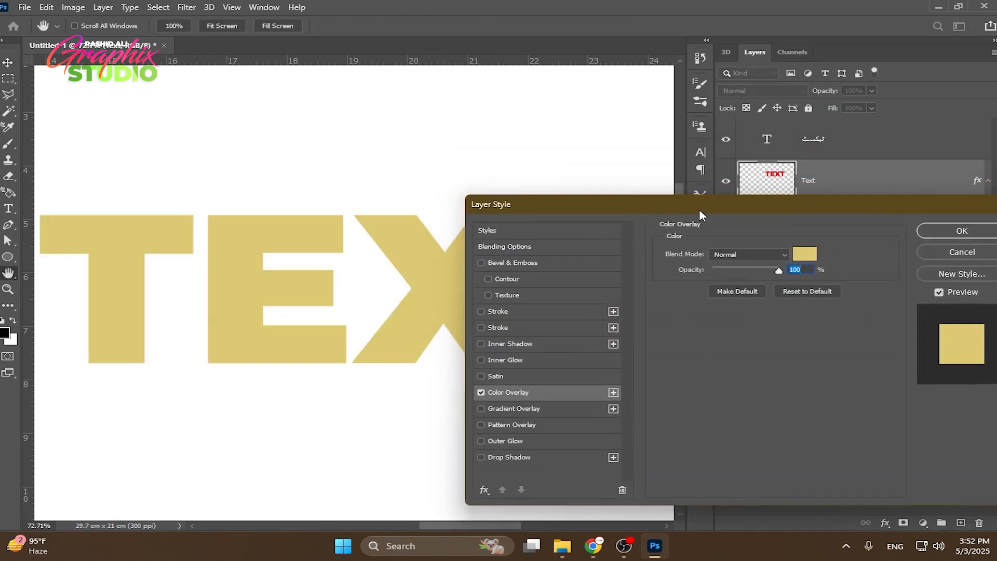
{"action": "left_click", "coordinate": [805, 253]}
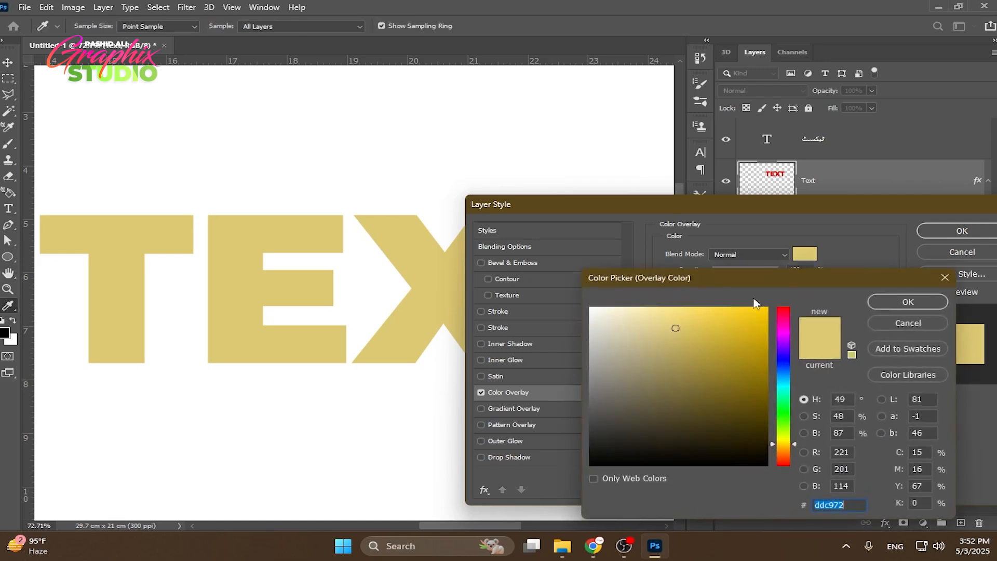
{"action": "left_click_drag", "start_coordinate": [763, 324], "coordinate": [781, 378]}
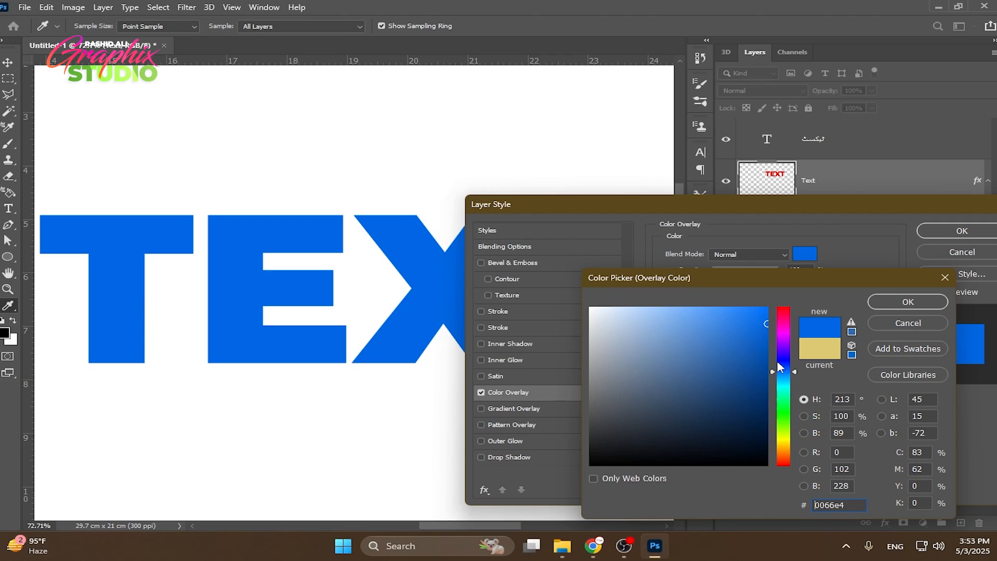
{"action": "left_click", "coordinate": [940, 302]}
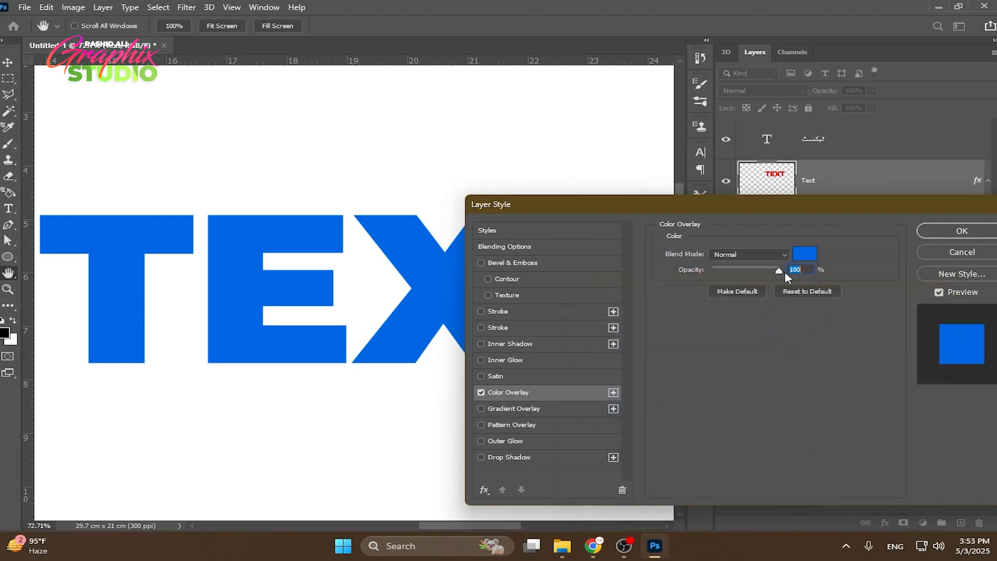
Preview other blend modes for the Color Overlay and return it to Normal
{"action": "left_click", "coordinate": [767, 258]}
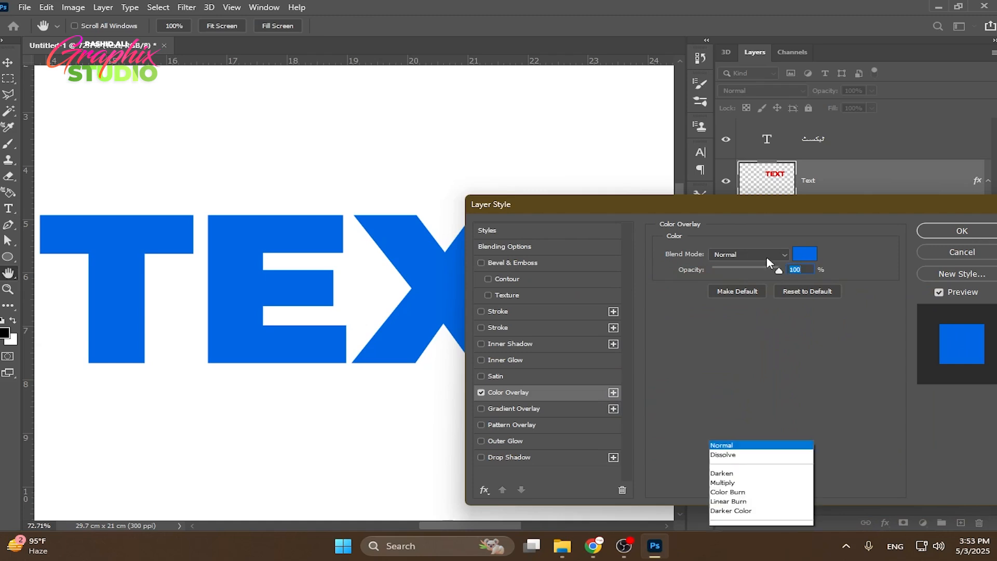
{"action": "left_click", "coordinate": [764, 258]}
{"action": "left_click", "coordinate": [763, 254]}
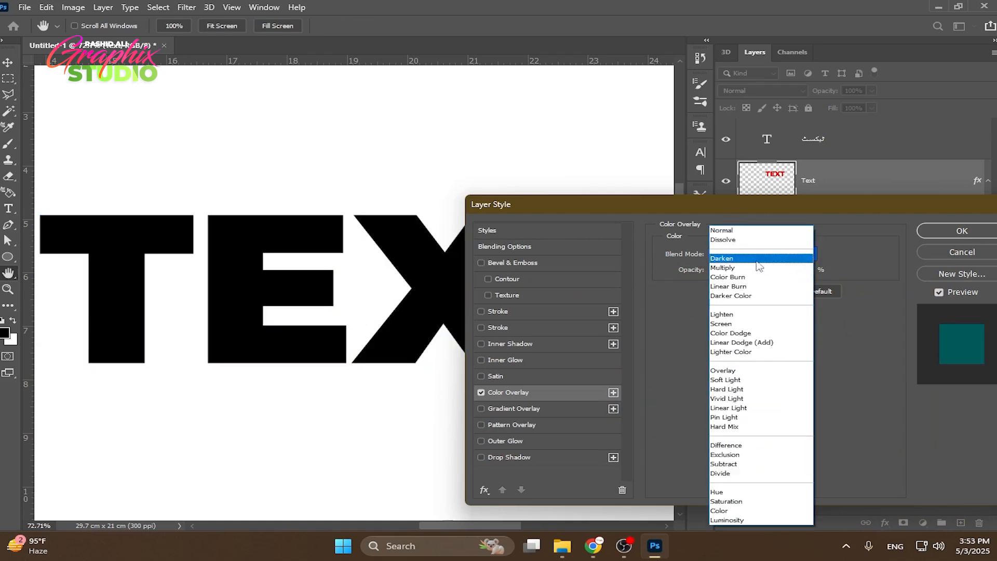
{"action": "left_click", "coordinate": [759, 231]}
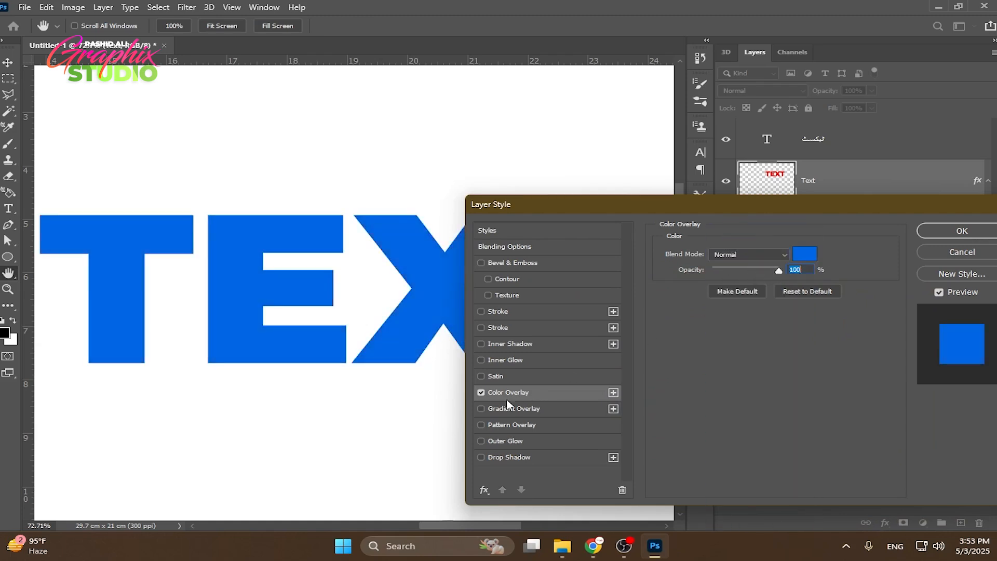
Turn off Color Overlay and enable Gradient Overlay on the English word's layer
{"action": "left_click", "coordinate": [481, 392]}
{"action": "left_click", "coordinate": [481, 408]}
{"action": "left_click", "coordinate": [514, 408]}
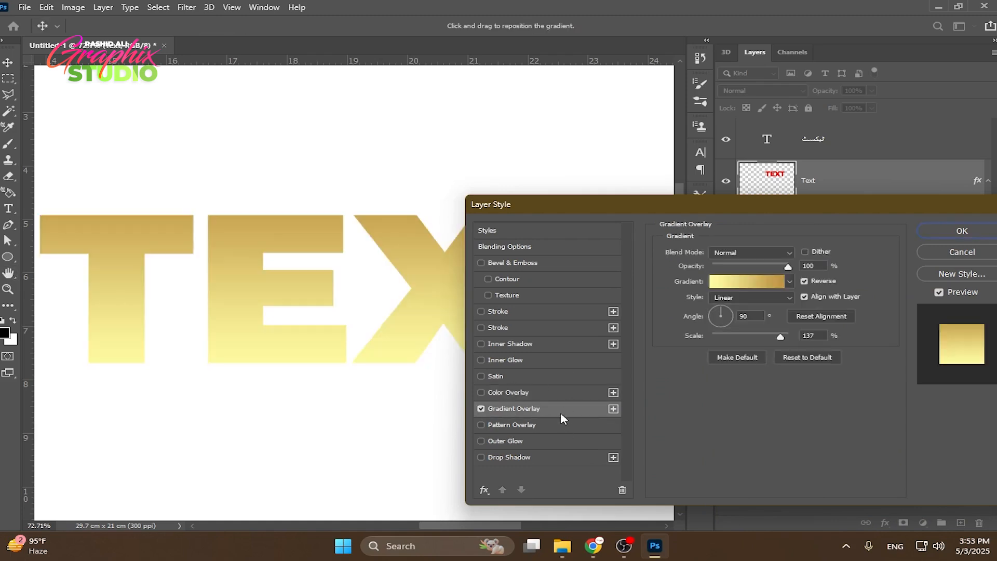
Try several gradient presets for the Gradient Overlay and apply the pink to dark red one
{"action": "left_click", "coordinate": [747, 281]}
{"action": "scroll", "coordinate": [705, 121], "scroll_direction": "down", "scroll_amount": 5}
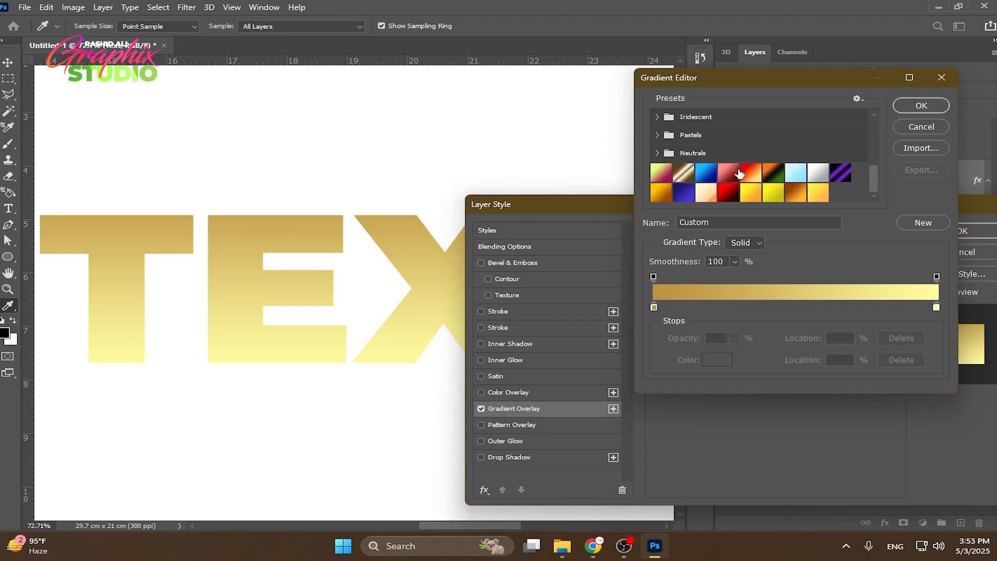
{"action": "left_click", "coordinate": [729, 188]}
{"action": "left_click", "coordinate": [795, 172]}
{"action": "left_click", "coordinate": [729, 188]}
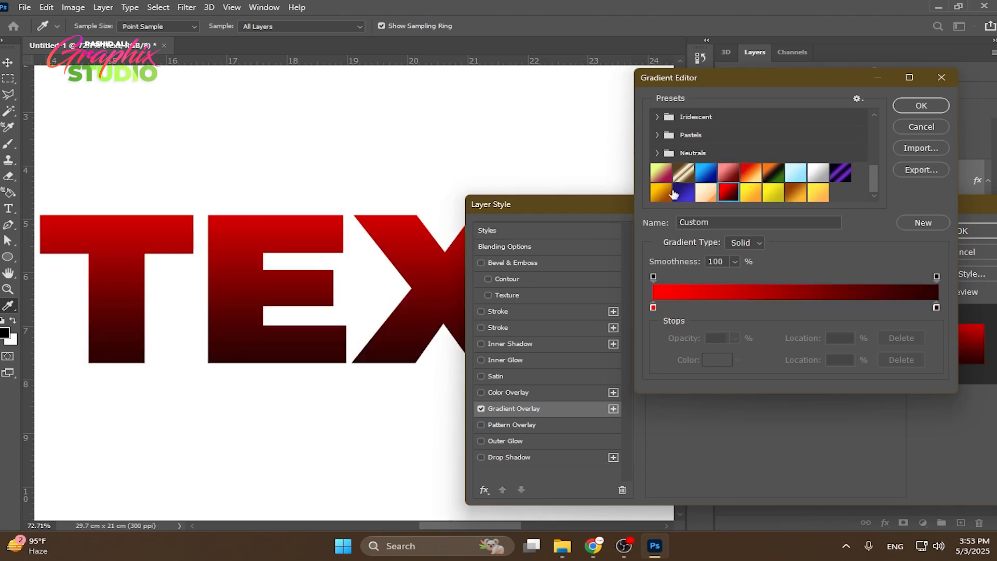
{"action": "left_click", "coordinate": [683, 172]}
{"action": "left_click", "coordinate": [657, 152]}
{"action": "left_click", "coordinate": [751, 193]}
{"action": "left_click", "coordinate": [728, 193]}
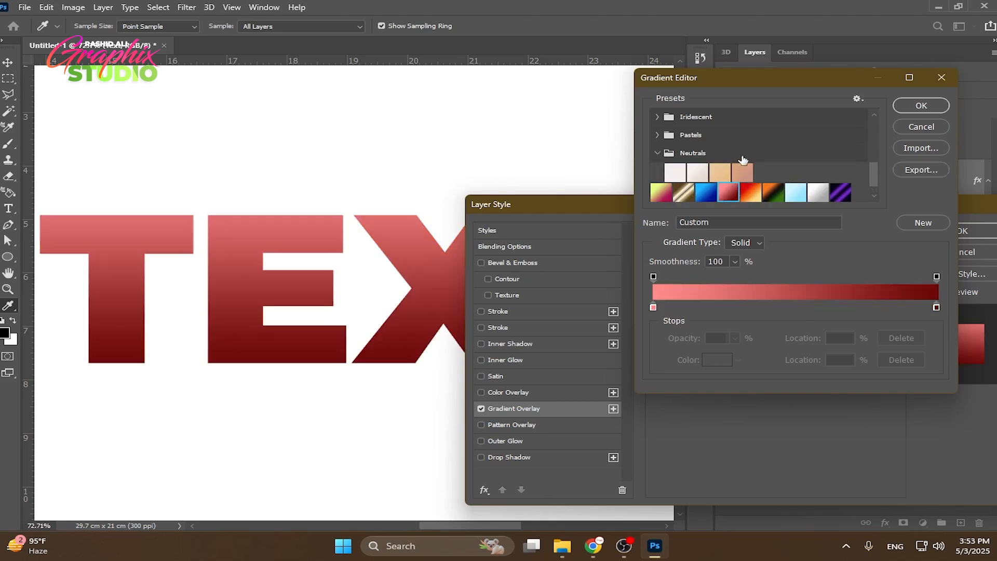
{"action": "left_click", "coordinate": [920, 106]}
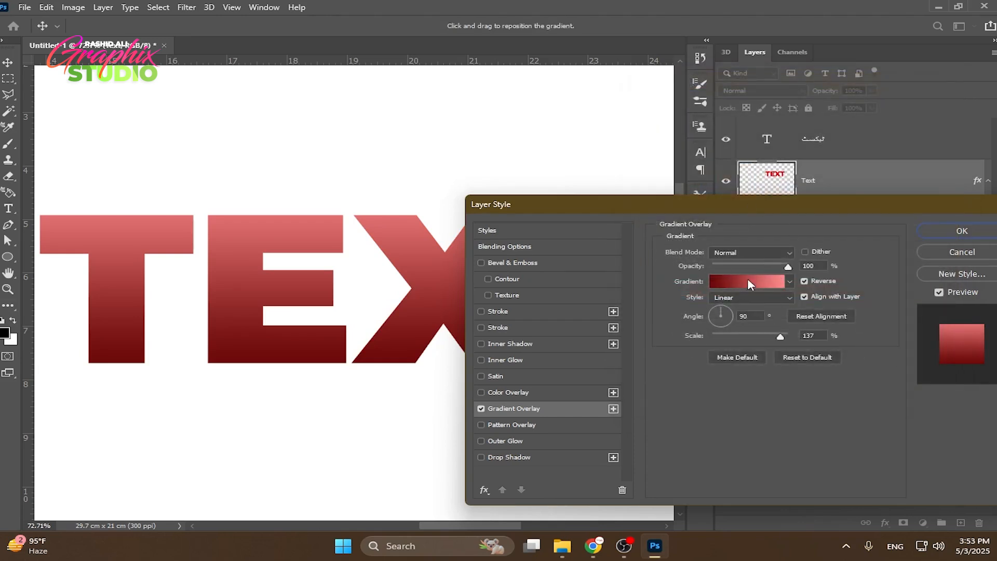
Set the Gradient Overlay's scale to 92%, keeping the Normal blend mode and Linear style
{"action": "left_click", "coordinate": [743, 255]}
{"action": "left_click", "coordinate": [727, 230]}
{"action": "left_click", "coordinate": [752, 295]}
{"action": "left_click", "coordinate": [722, 308]}
{"action": "left_click_drag", "start_coordinate": [755, 333], "coordinate": [738, 335]}
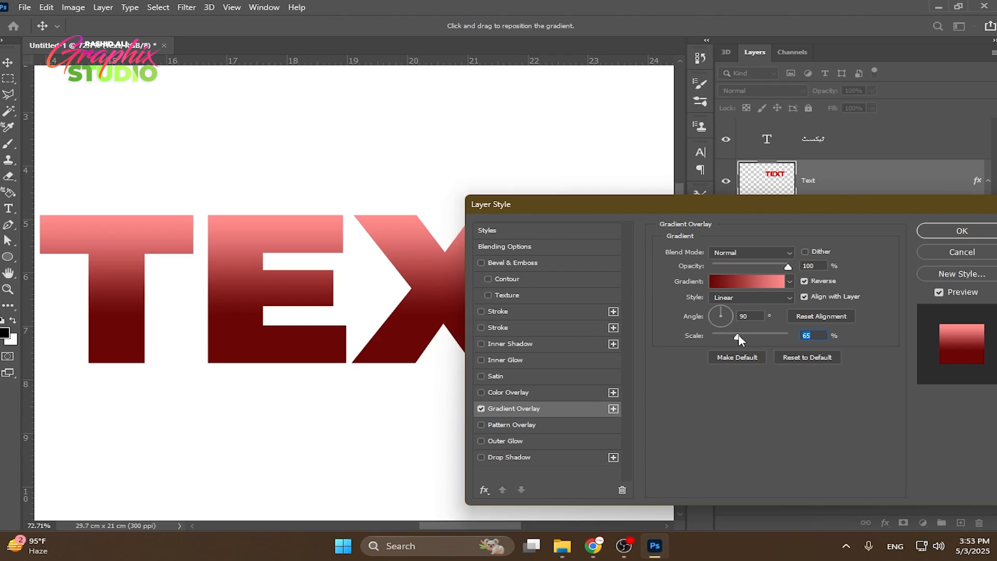
{"action": "left_click_drag", "start_coordinate": [738, 337], "coordinate": [754, 338]}
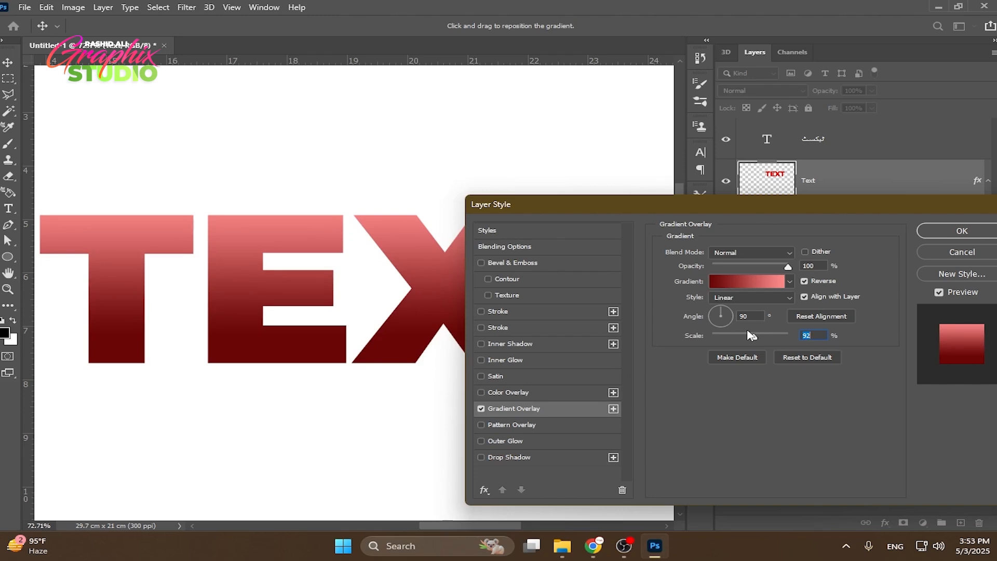
Replace Gradient Overlay with Pattern Overlay, try several patterns and apply the navy blue floral butterfly pattern
{"action": "left_click", "coordinate": [478, 409]}
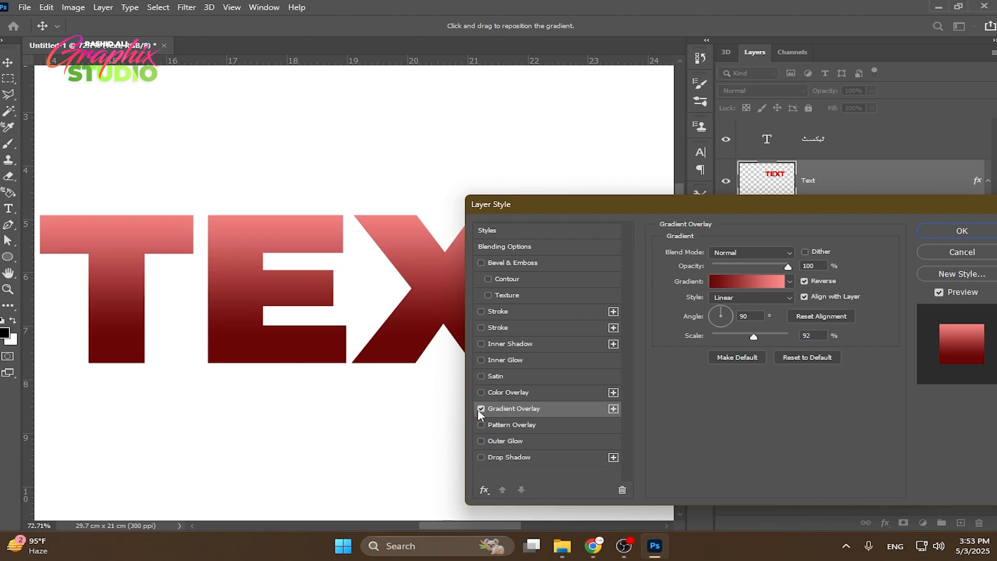
{"action": "left_click", "coordinate": [481, 409]}
{"action": "left_click", "coordinate": [503, 424]}
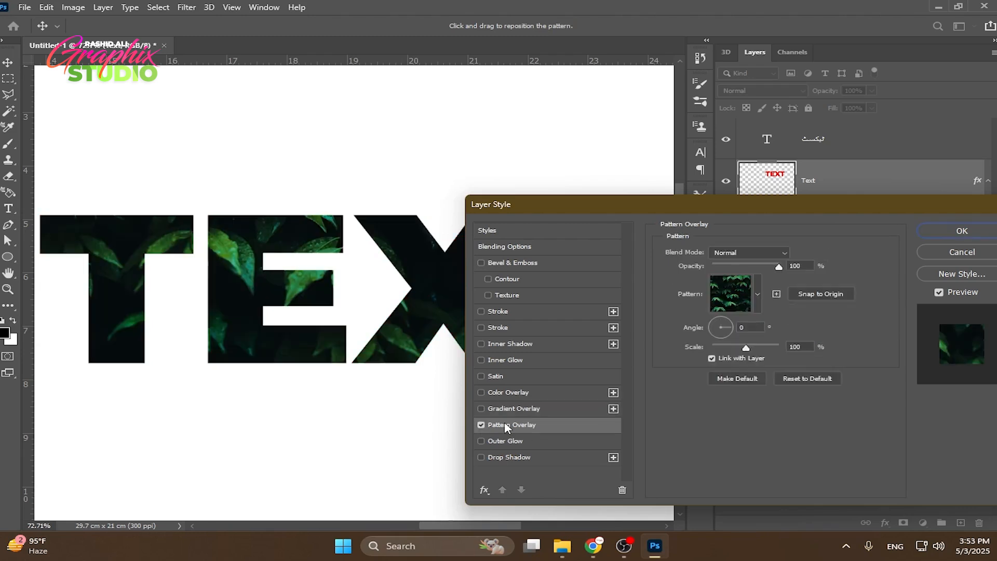
{"action": "left_click", "coordinate": [757, 306]}
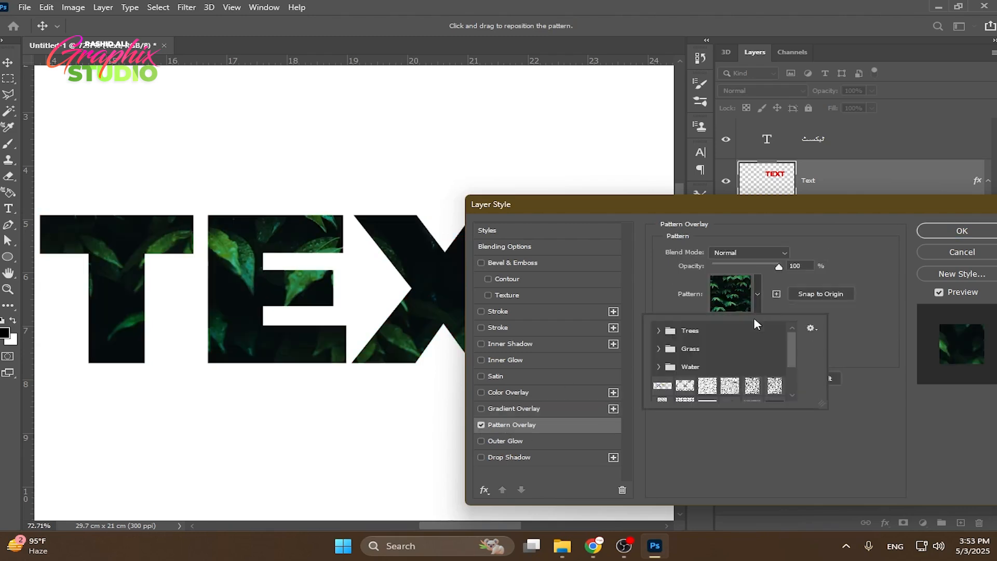
{"action": "left_click", "coordinate": [730, 387]}
{"action": "left_click", "coordinate": [774, 386]}
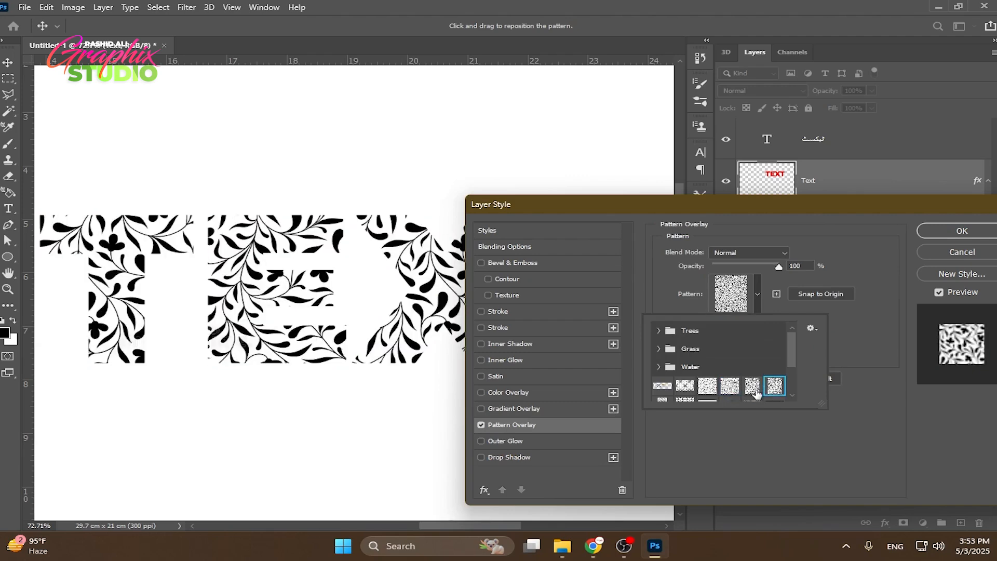
{"action": "scroll", "coordinate": [752, 384], "scroll_direction": "down", "scroll_amount": 2}
{"action": "left_click", "coordinate": [730, 371]}
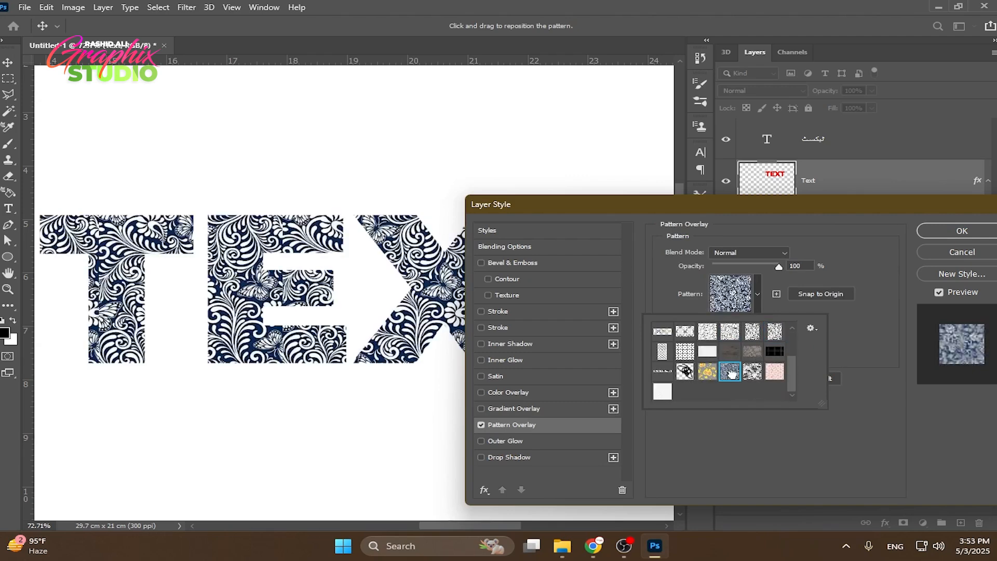
{"action": "double_click", "coordinate": [730, 375]}
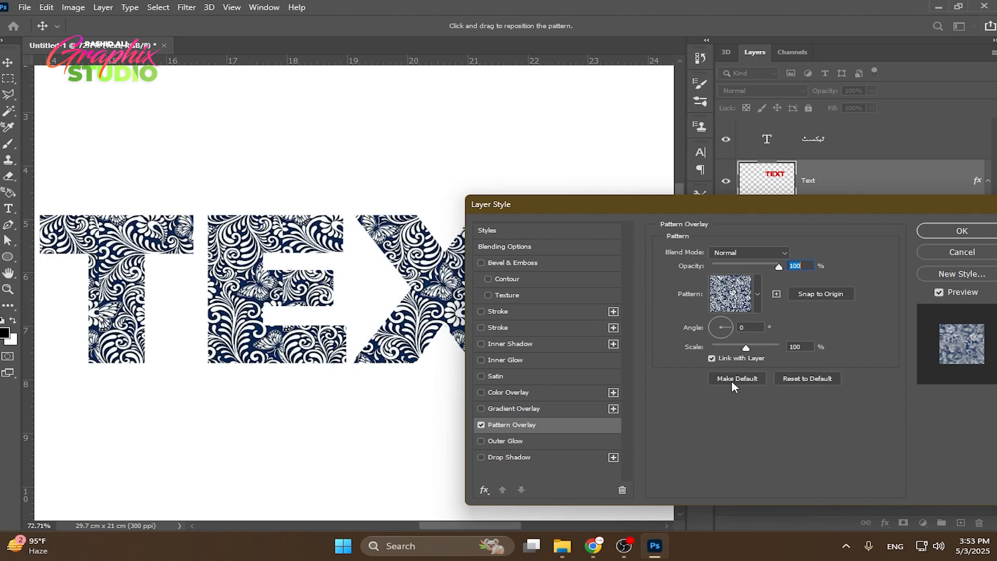
Replace Pattern Overlay with the Satin effect and raise its opacity to 100%
{"action": "left_click", "coordinate": [480, 425]}
{"action": "left_click", "coordinate": [509, 376]}
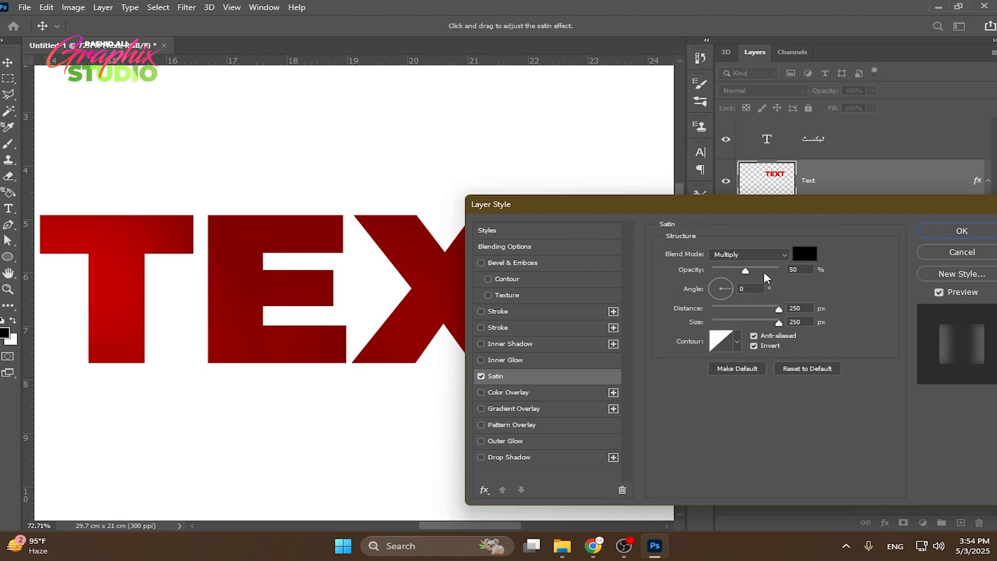
{"action": "left_click_drag", "start_coordinate": [763, 271], "coordinate": [780, 269]}
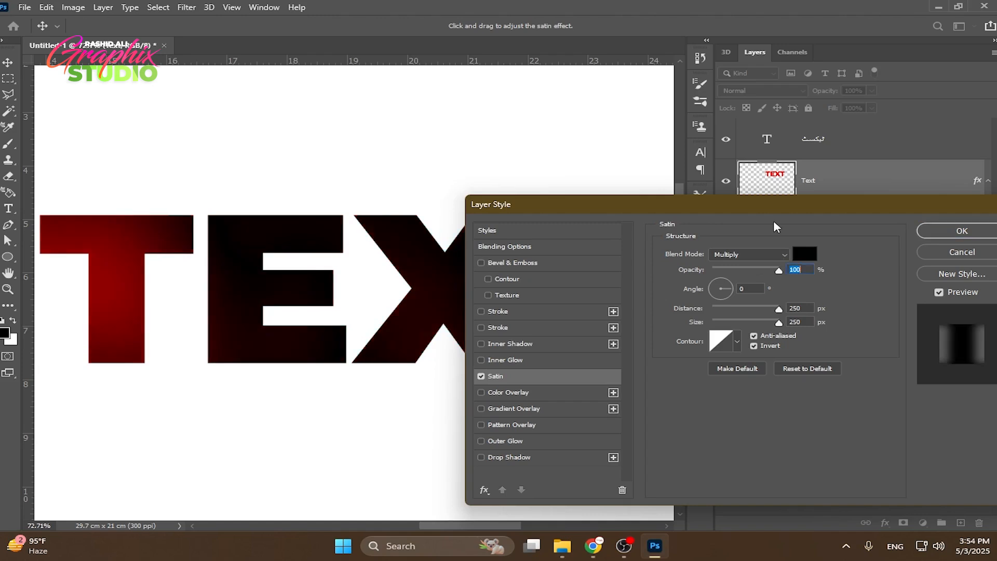
Move the Layer Style dialog clear of the word and set Satin's distance to 233 px and size to 92 px
{"action": "left_click_drag", "start_coordinate": [774, 208], "coordinate": [745, 325]}
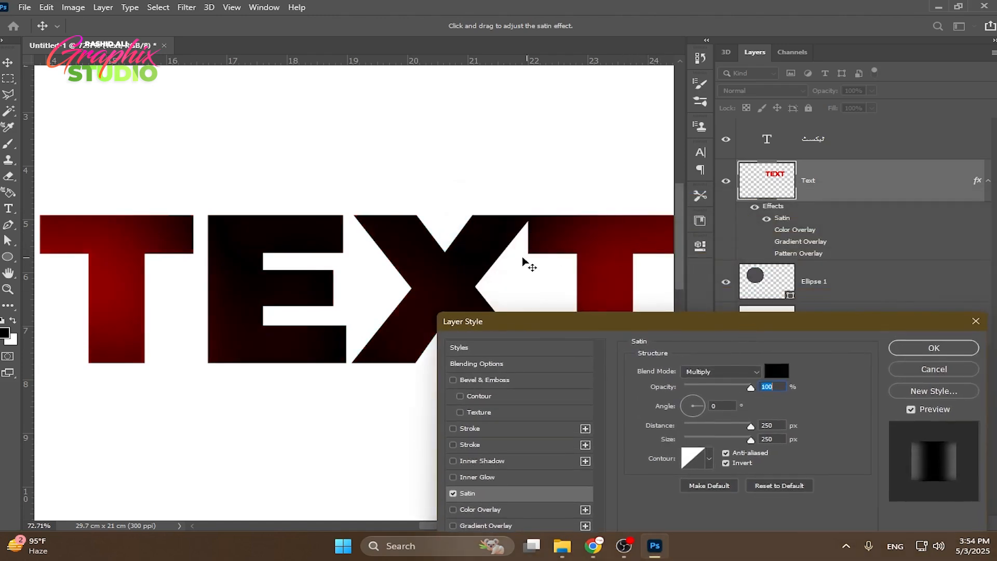
{"action": "left_click_drag", "start_coordinate": [554, 326], "coordinate": [571, 302]}
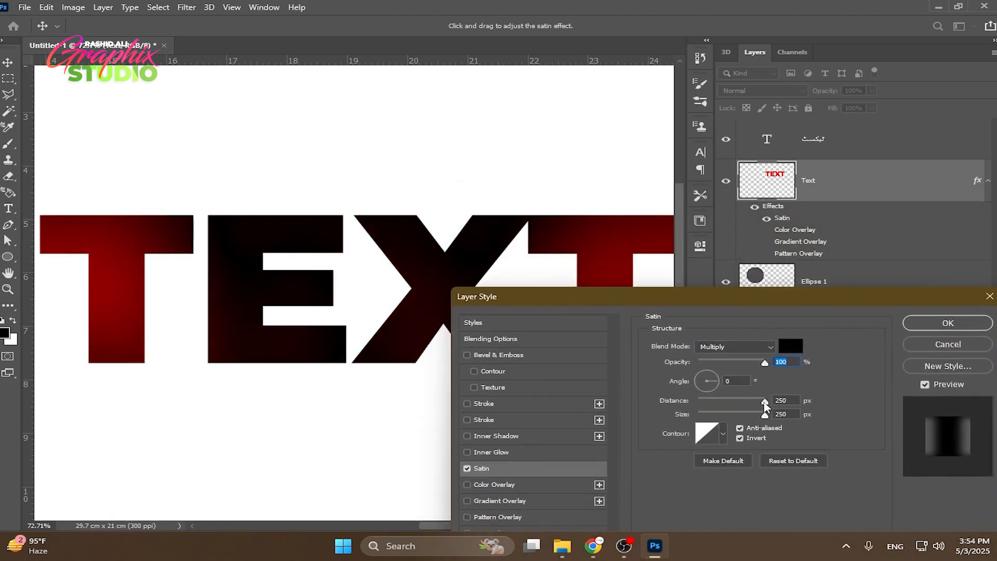
{"action": "mouse_move", "coordinate": [765, 402]}
{"action": "left_mouse_down"}
{"action": "mouse_move", "coordinate": [729, 400]}
{"action": "mouse_move", "coordinate": [764, 404]}
{"action": "left_mouse_up"}
{"action": "mouse_move", "coordinate": [765, 415]}
{"action": "left_mouse_down"}
{"action": "mouse_move", "coordinate": [699, 421]}
{"action": "mouse_move", "coordinate": [727, 419]}
{"action": "left_mouse_up"}
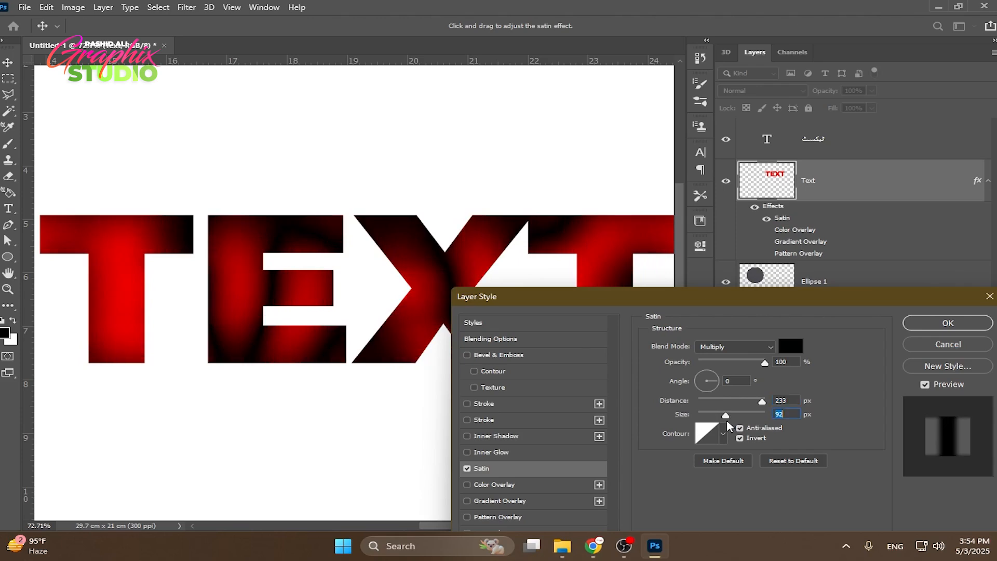